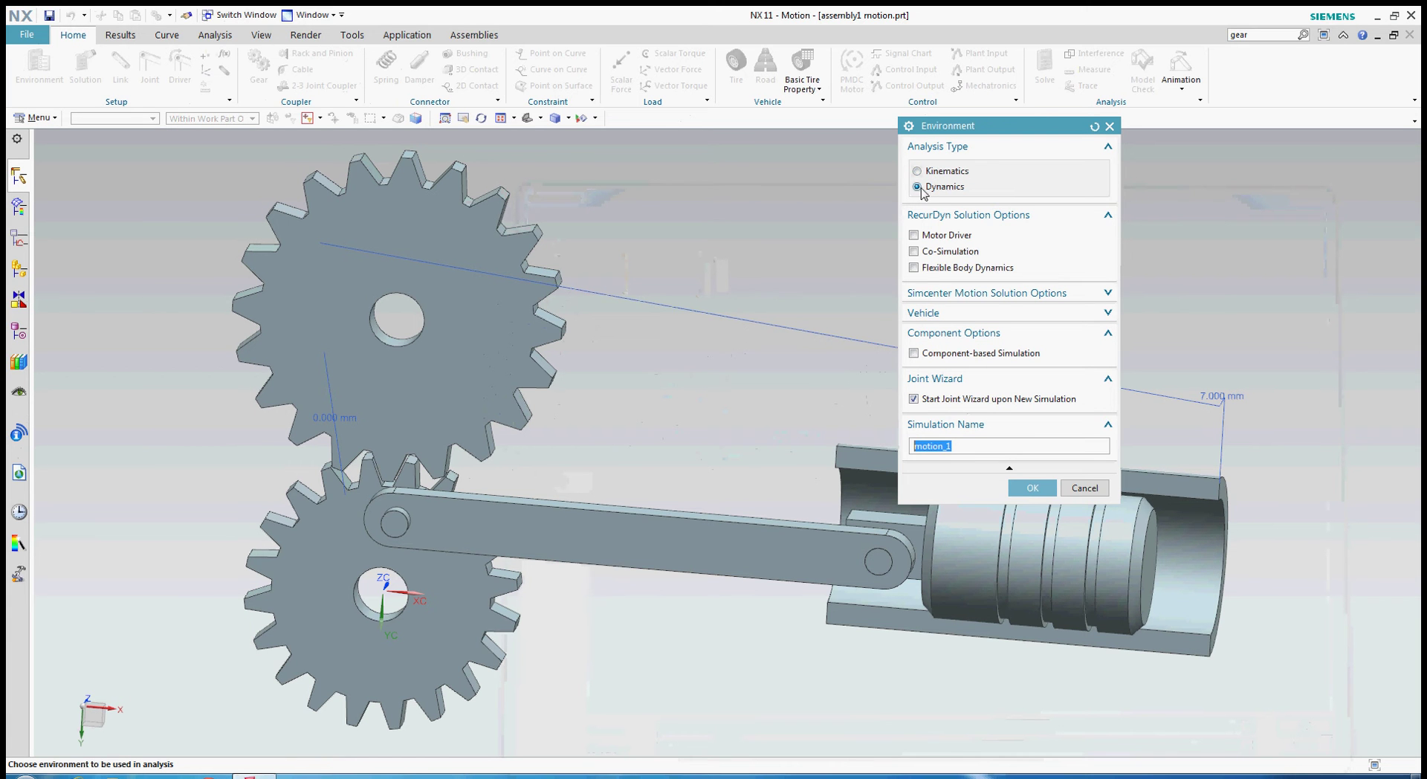
Create the motion_1 simulation as a component-based Dynamics analysis and accept the mating constraint mapped to a motion joint
left_click(913, 353)
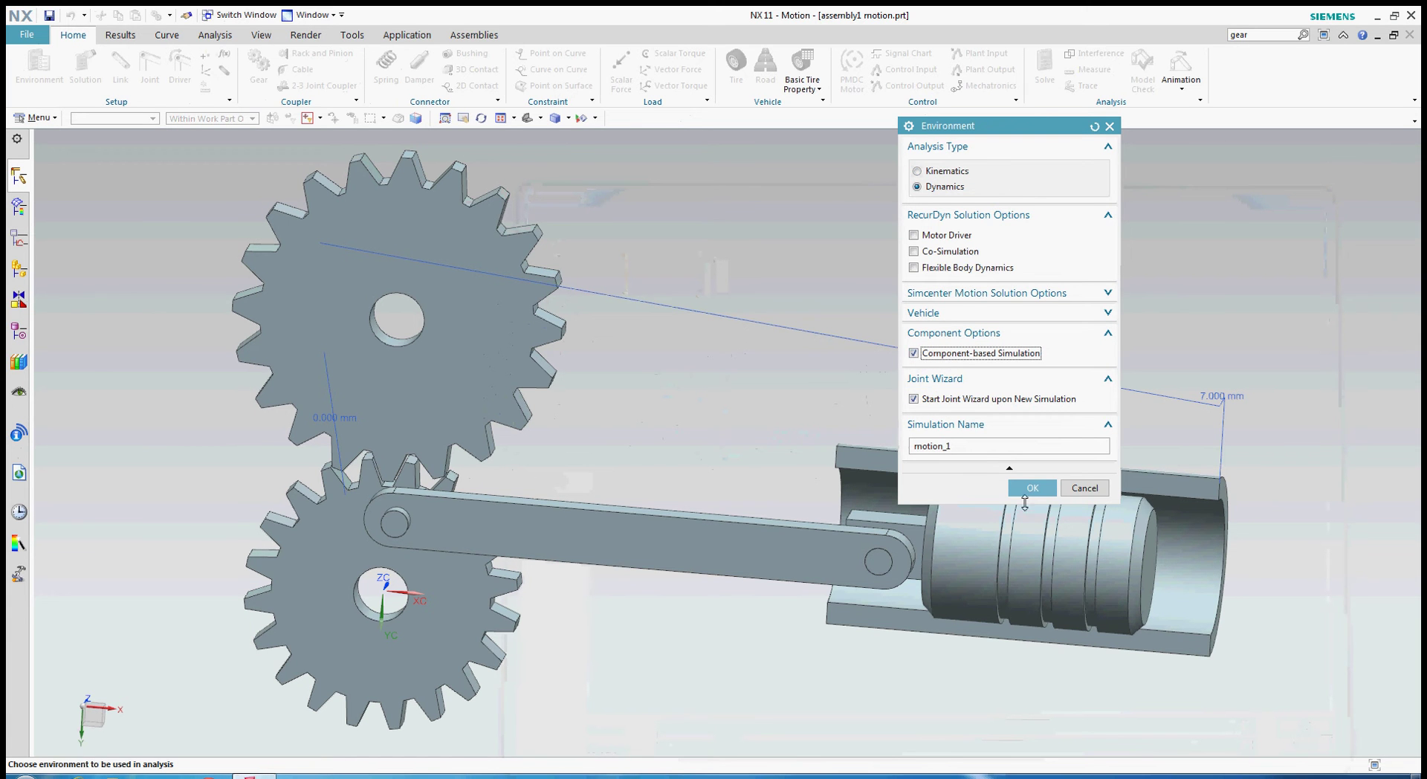
left_click(1027, 488)
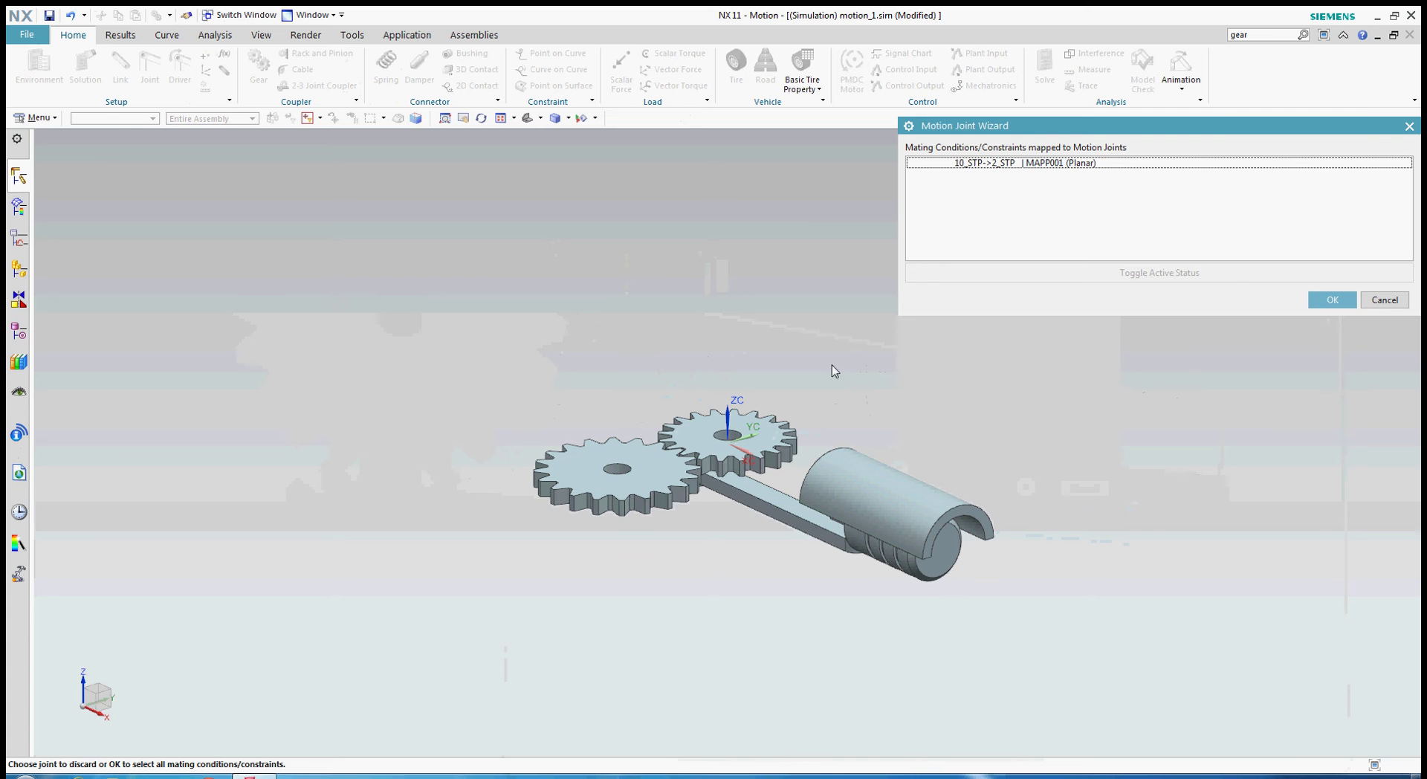
left_click(1332, 299)
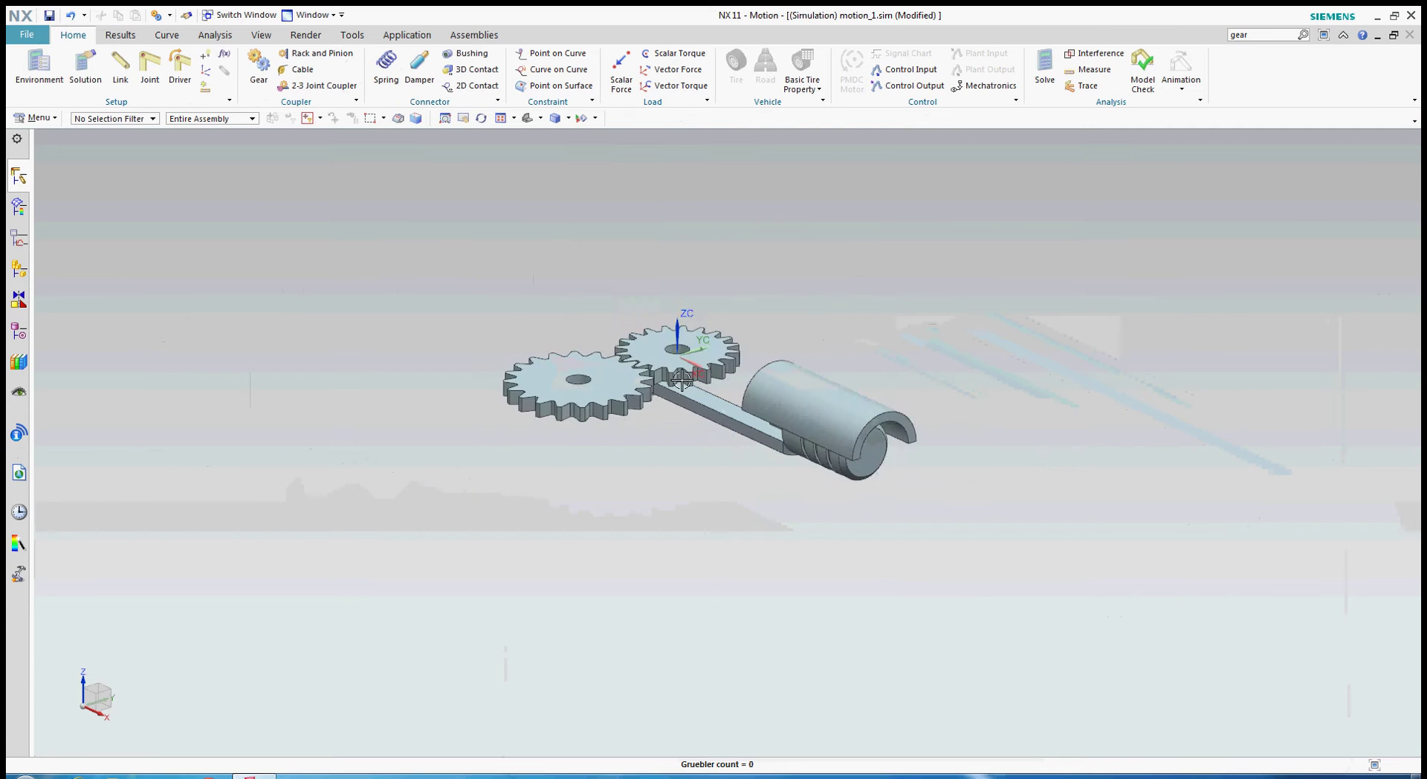
Define the upper gear as a link named Gear1, with Fix the Link without Joint turned off
middle_click_drag(818, 334, 889, 175)
middle_click_drag(801, 236, 739, 337)
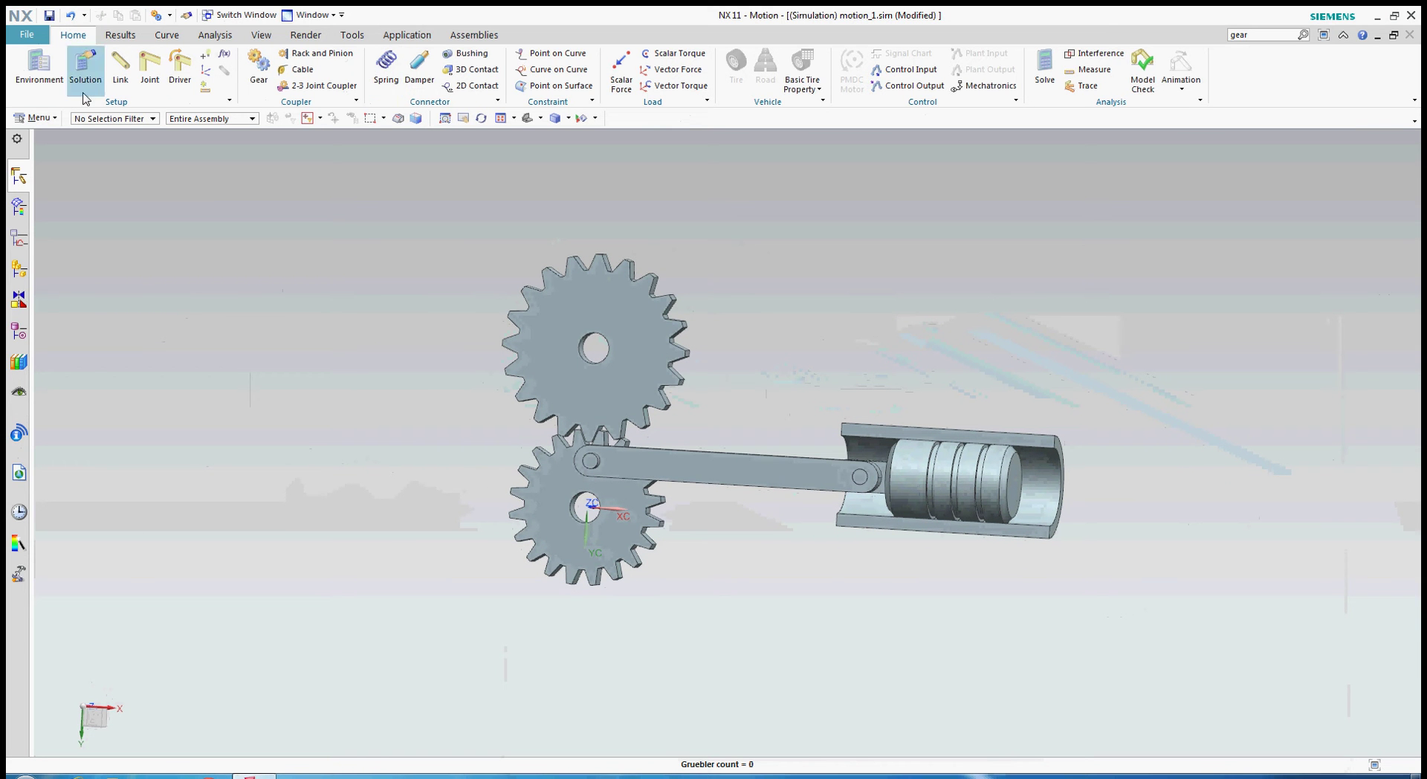
left_click(19, 177)
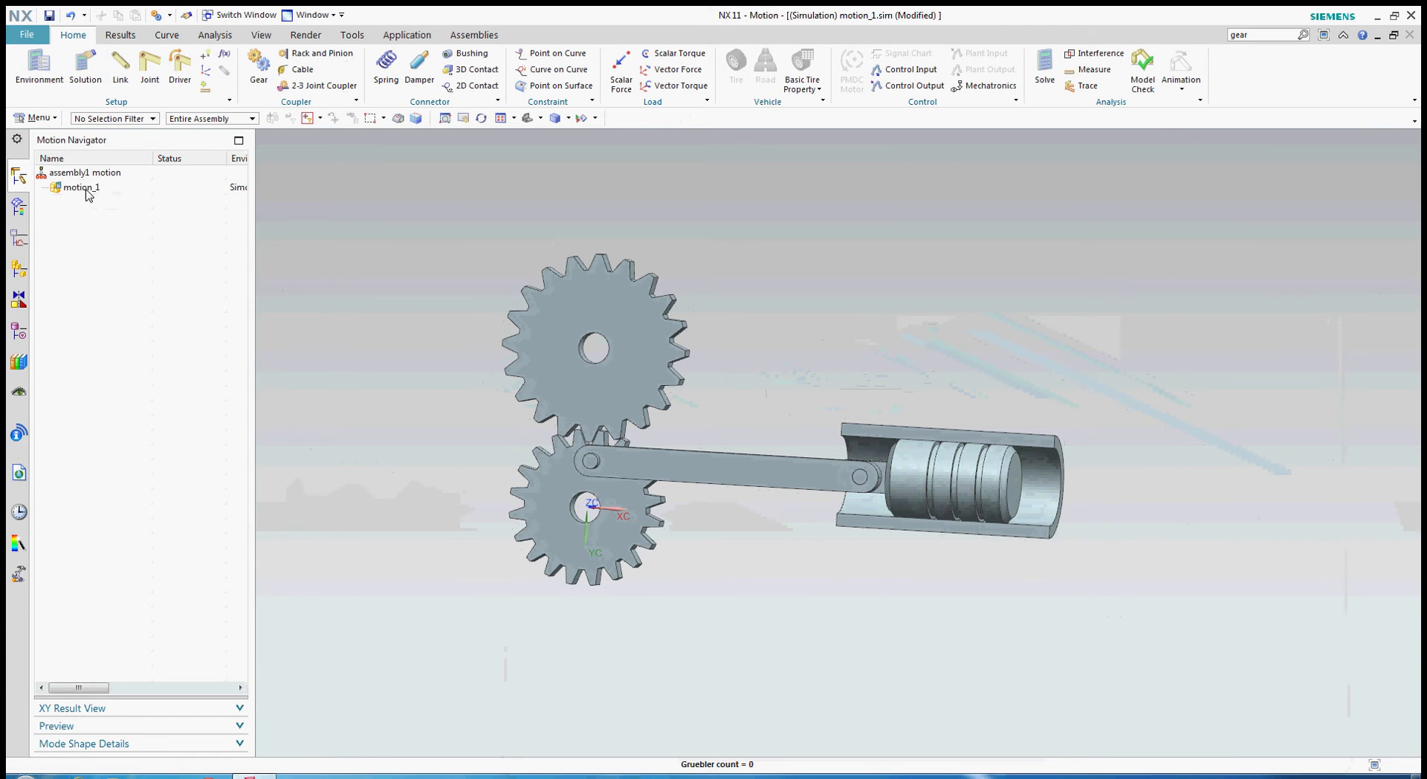
left_click(120, 65)
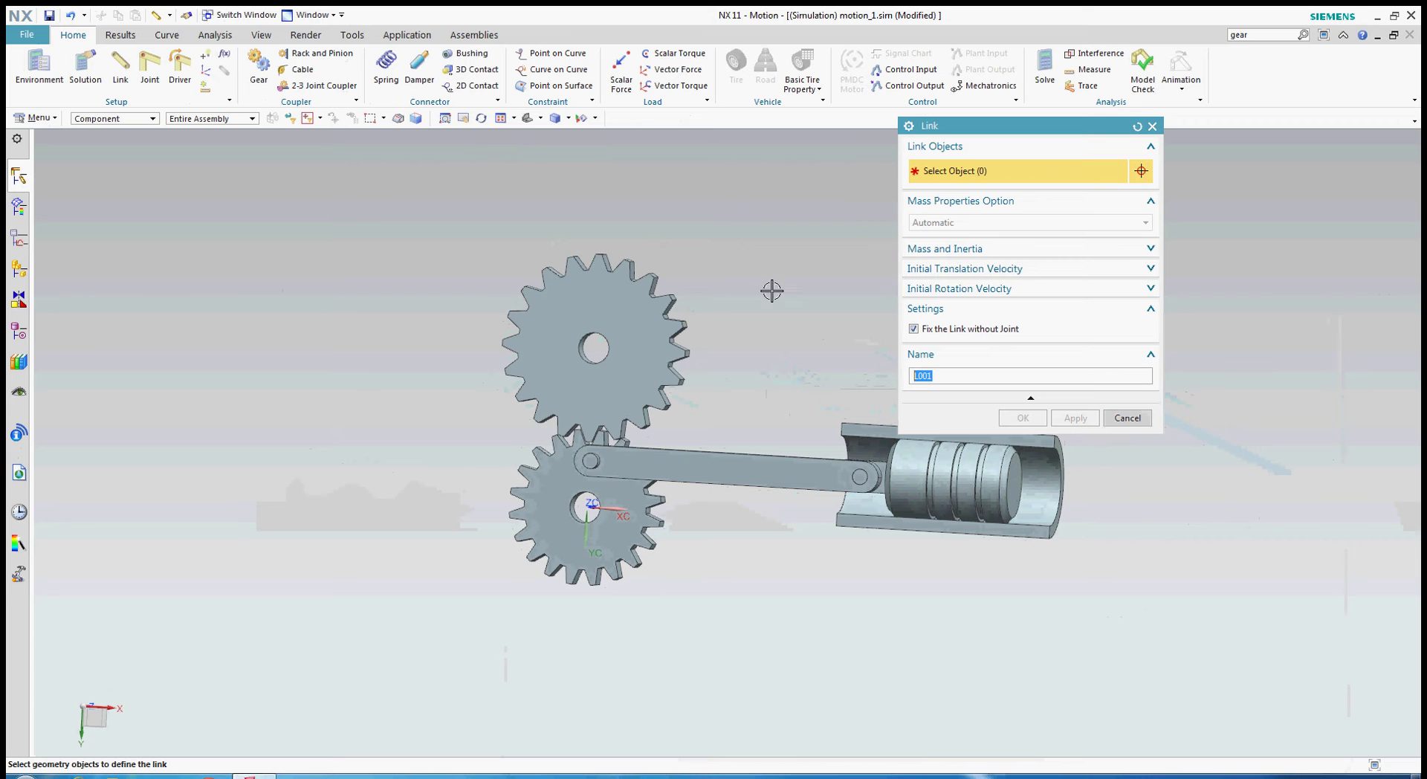
left_click(642, 315)
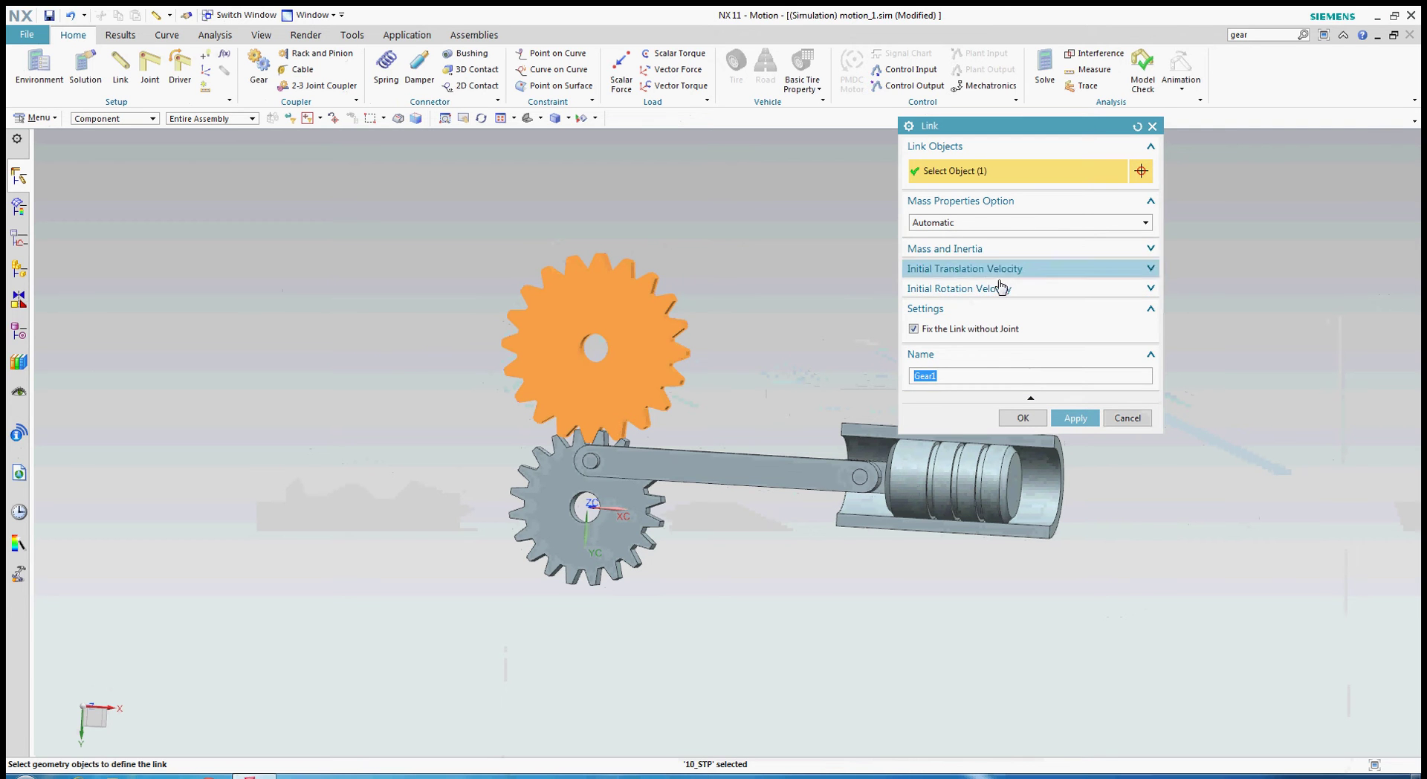
left_click(995, 334)
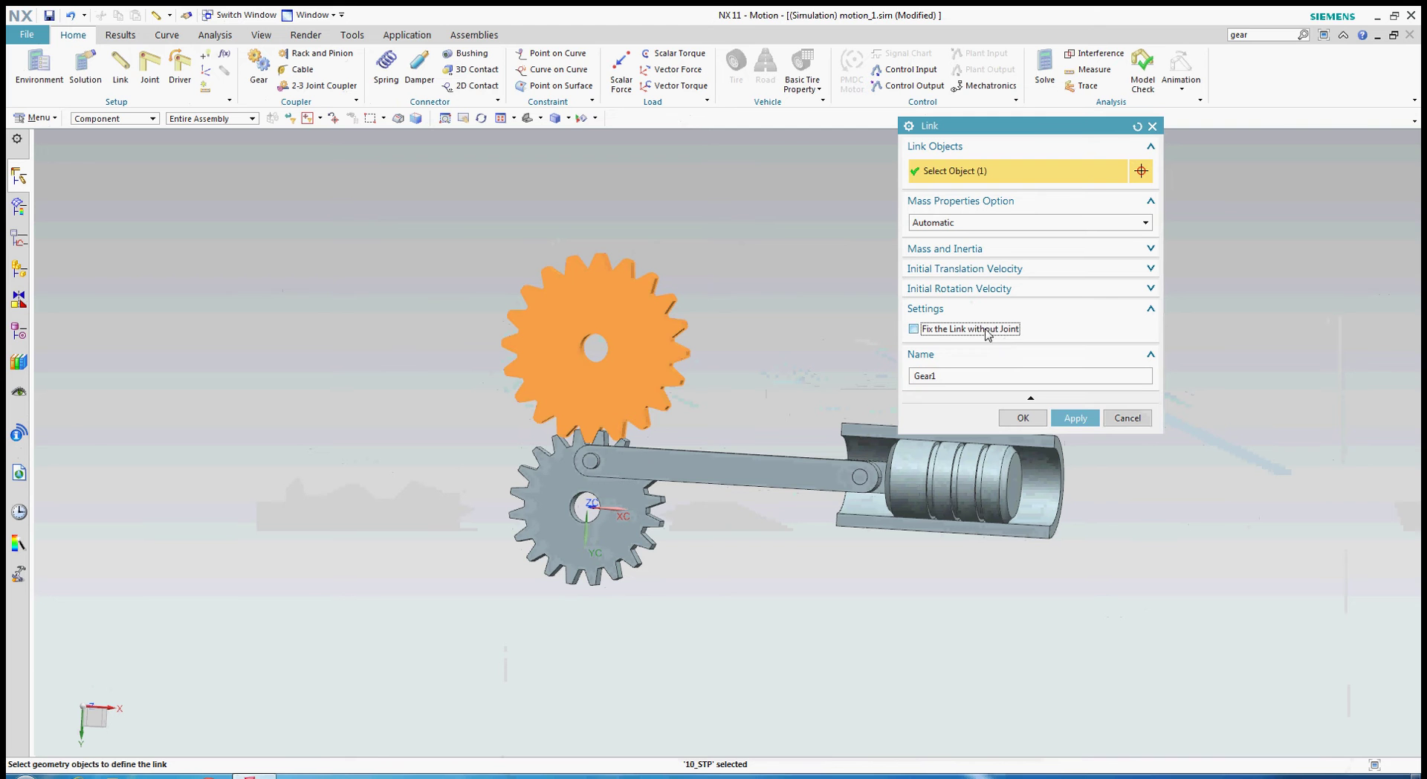
left_click(1078, 420)
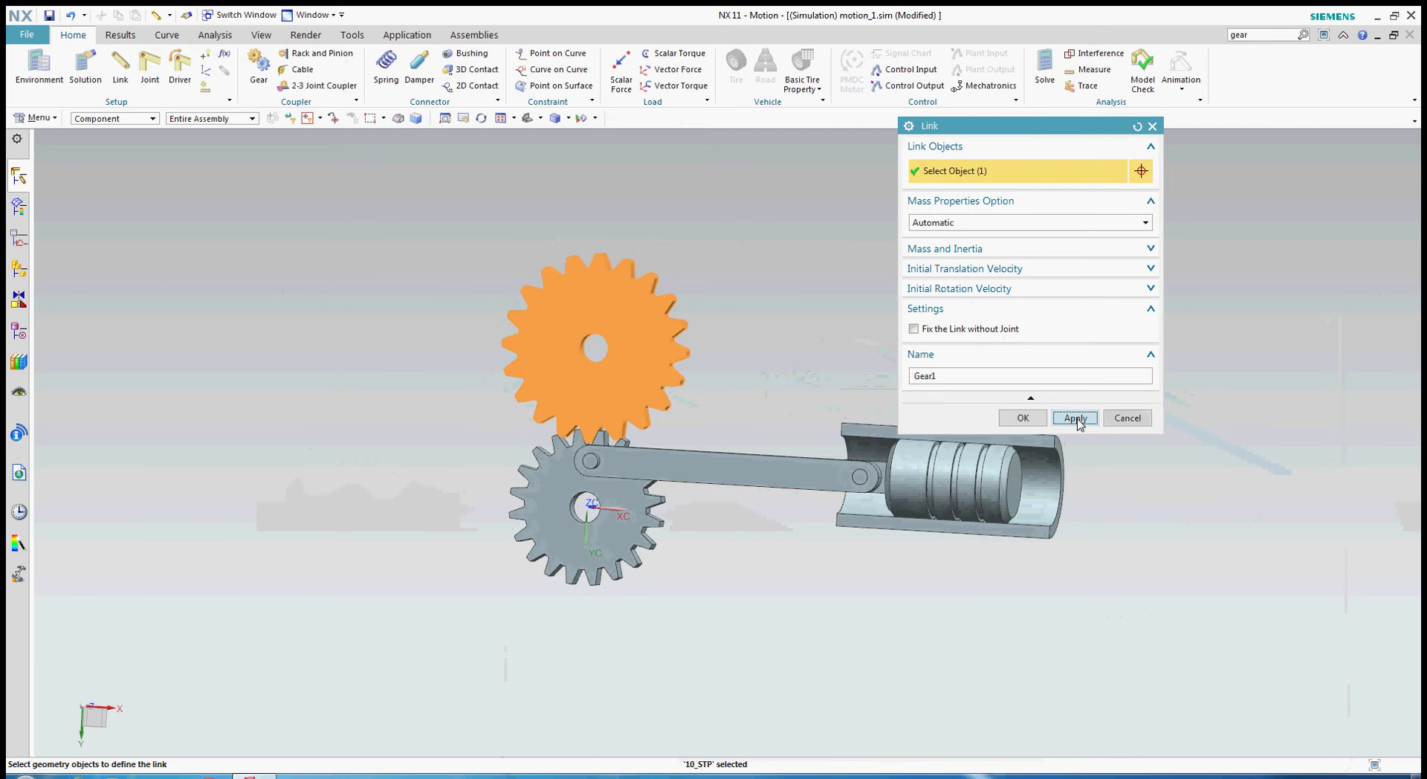
Define the lower gear as a link named Gear2 and the connecting rod as a link named Rod
left_click(630, 512)
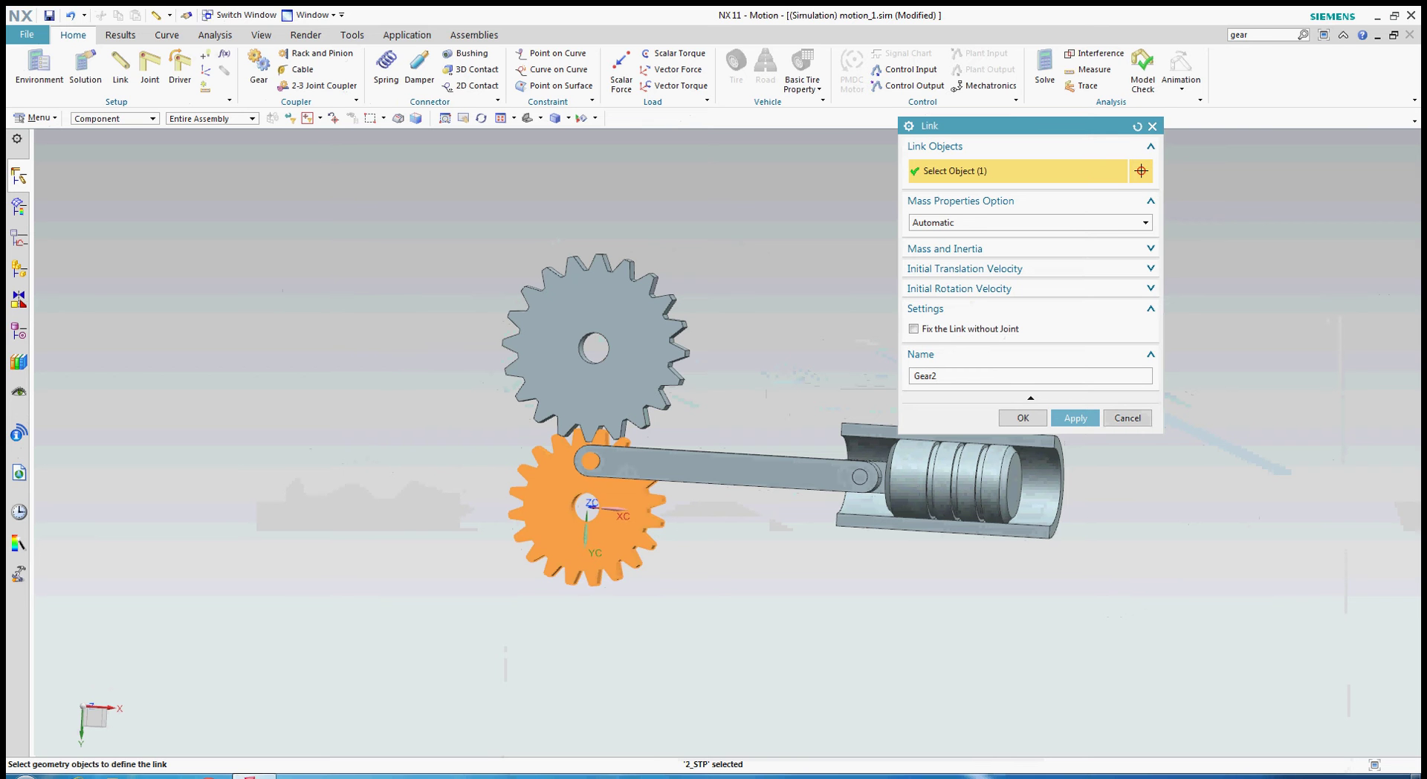
left_click(1076, 418)
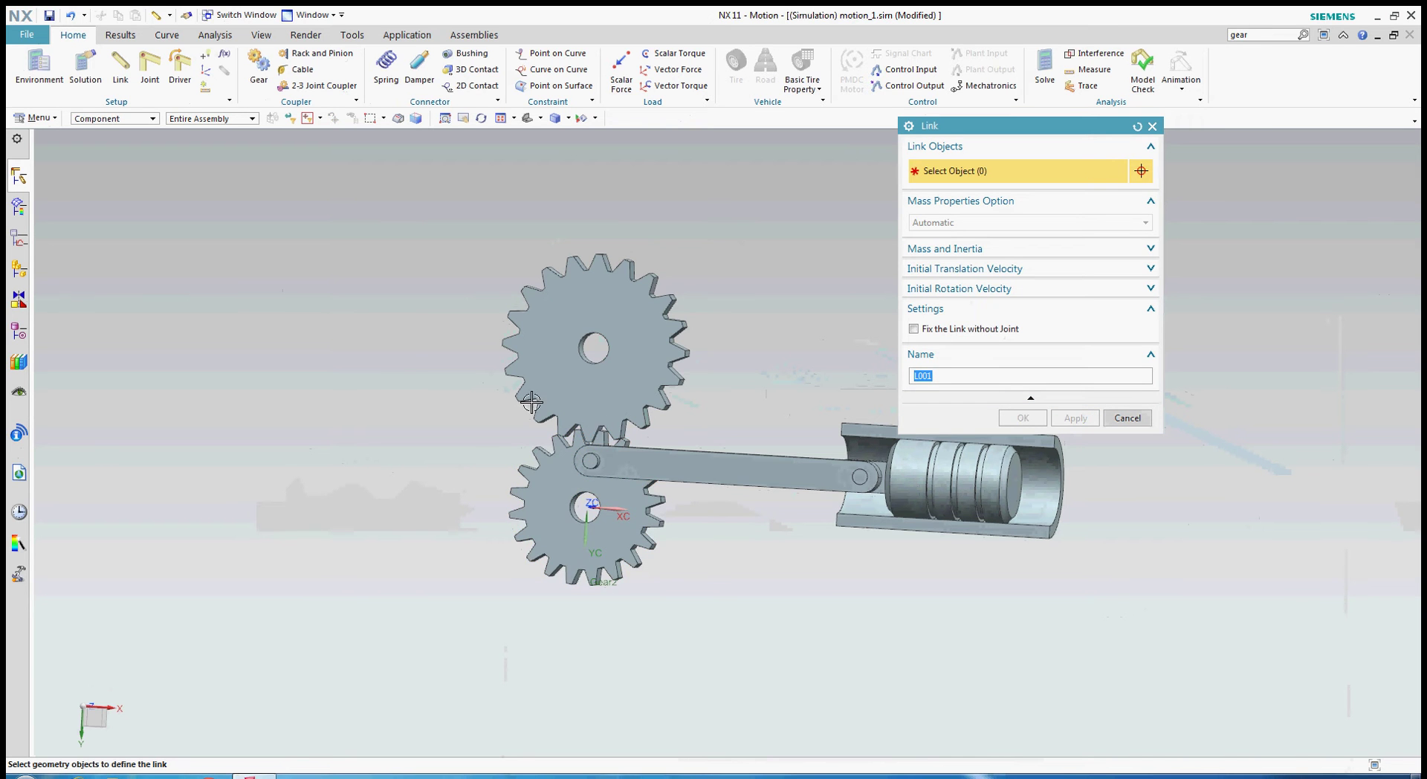
scroll(532, 402, "down", 2)
scroll(603, 483, "up", 2)
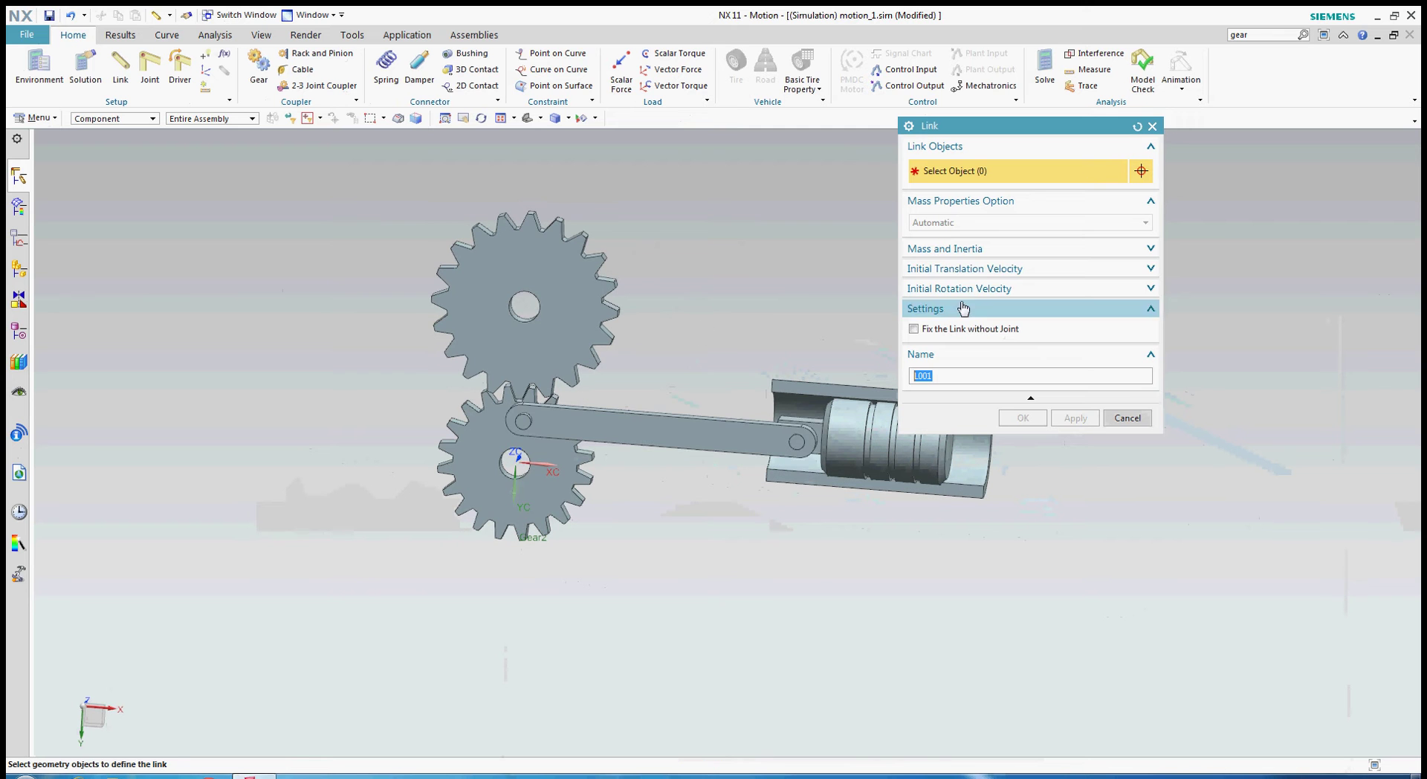
left_click(637, 427)
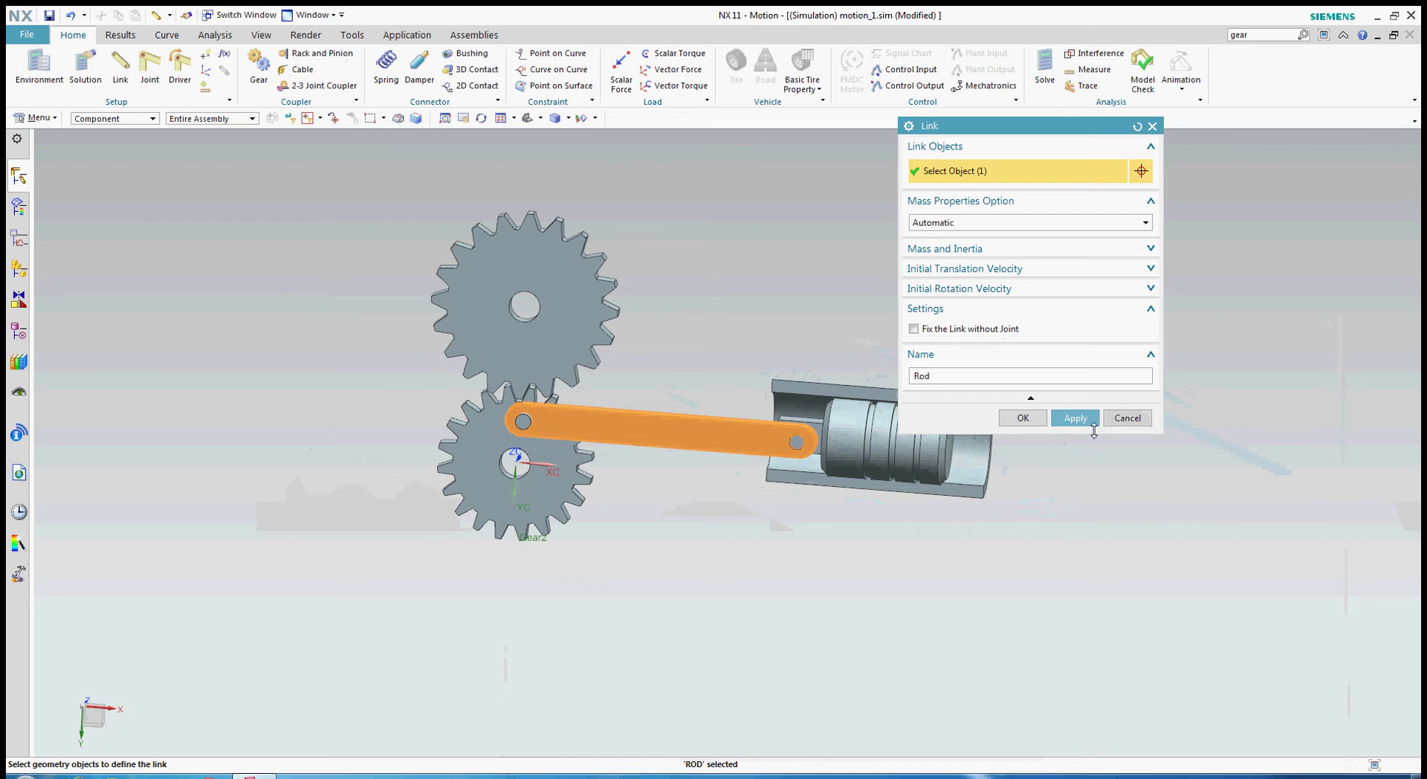
left_click(1075, 418)
Define the piston as a link named sy, leaving it not fixed
scroll(543, 334, "down", 2)
scroll(855, 417, "up", 2)
left_click(817, 420)
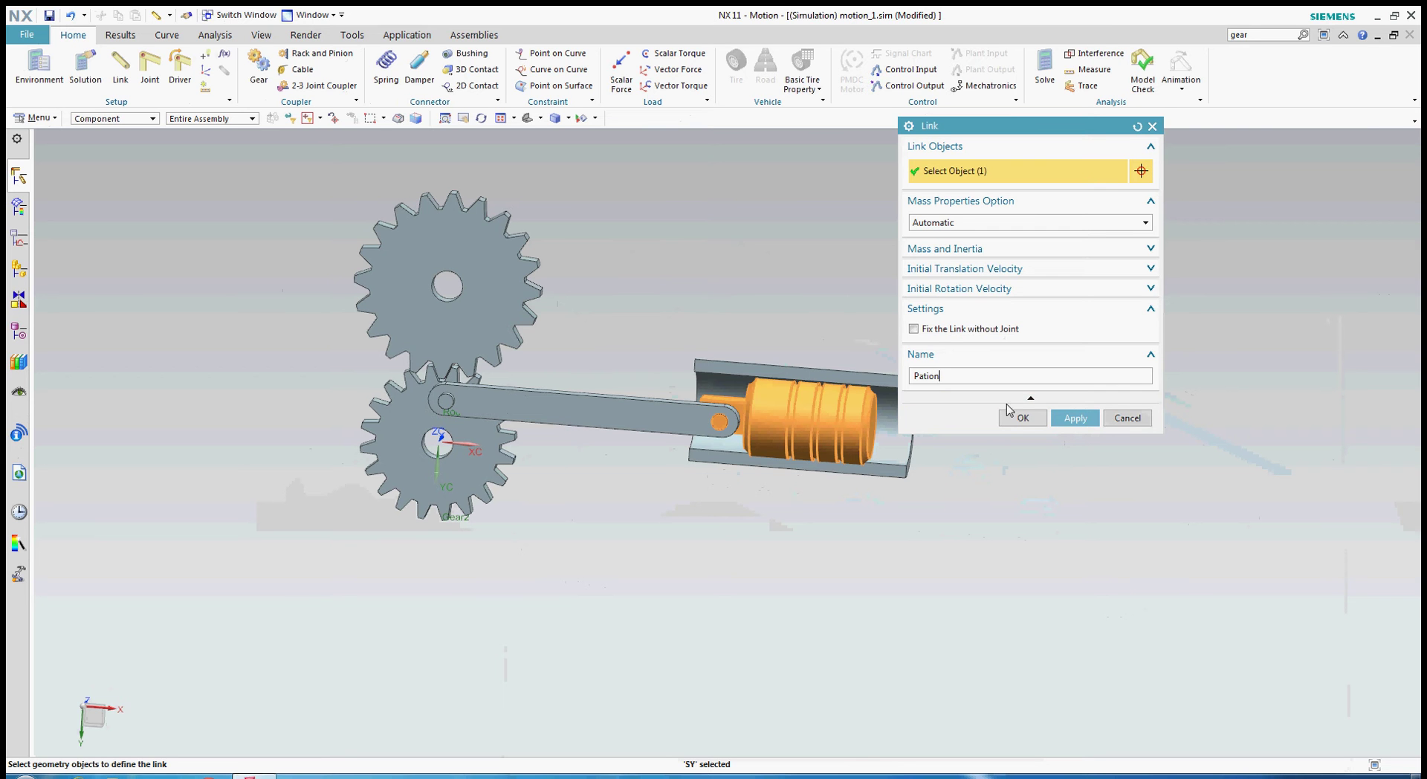
left_click(1075, 417)
double_click(910, 376)
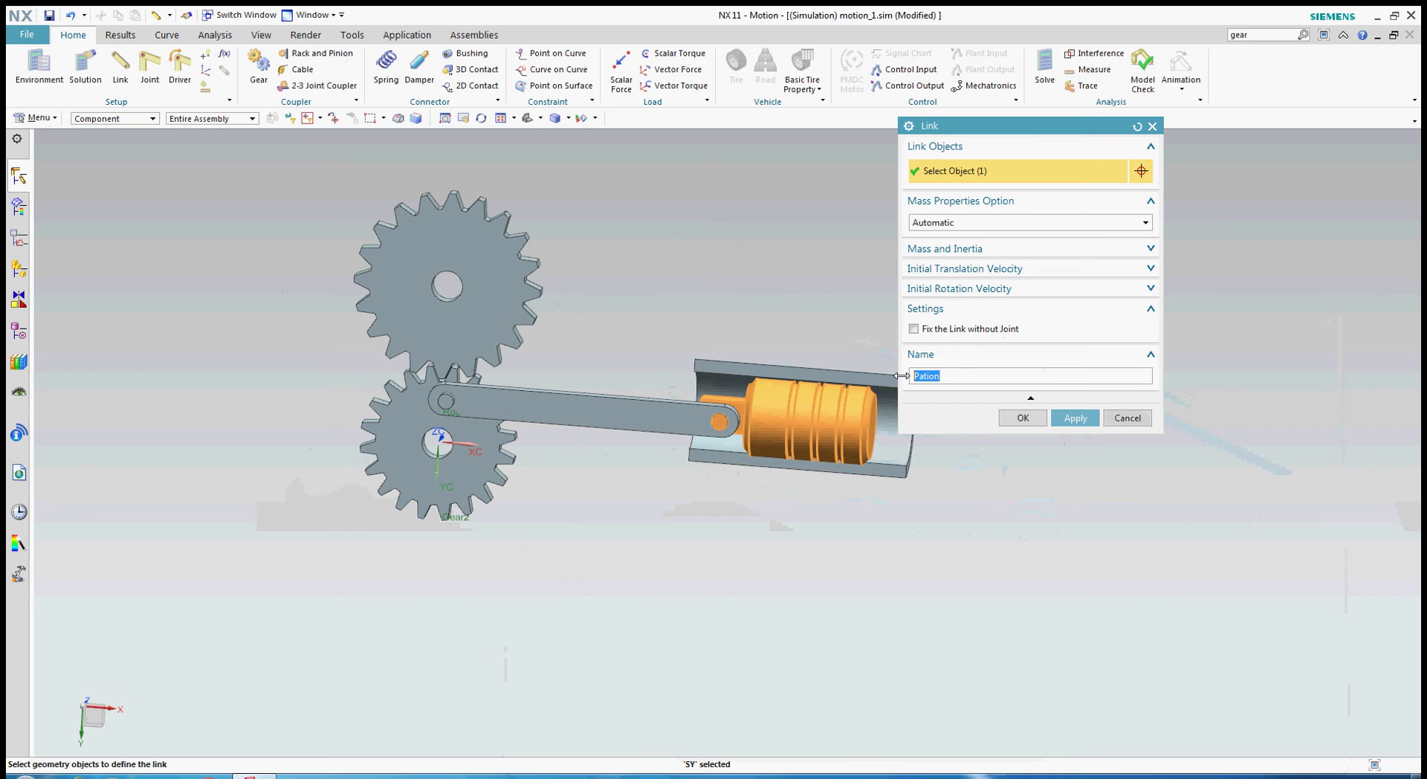
left_click(352, 35)
type("sy")
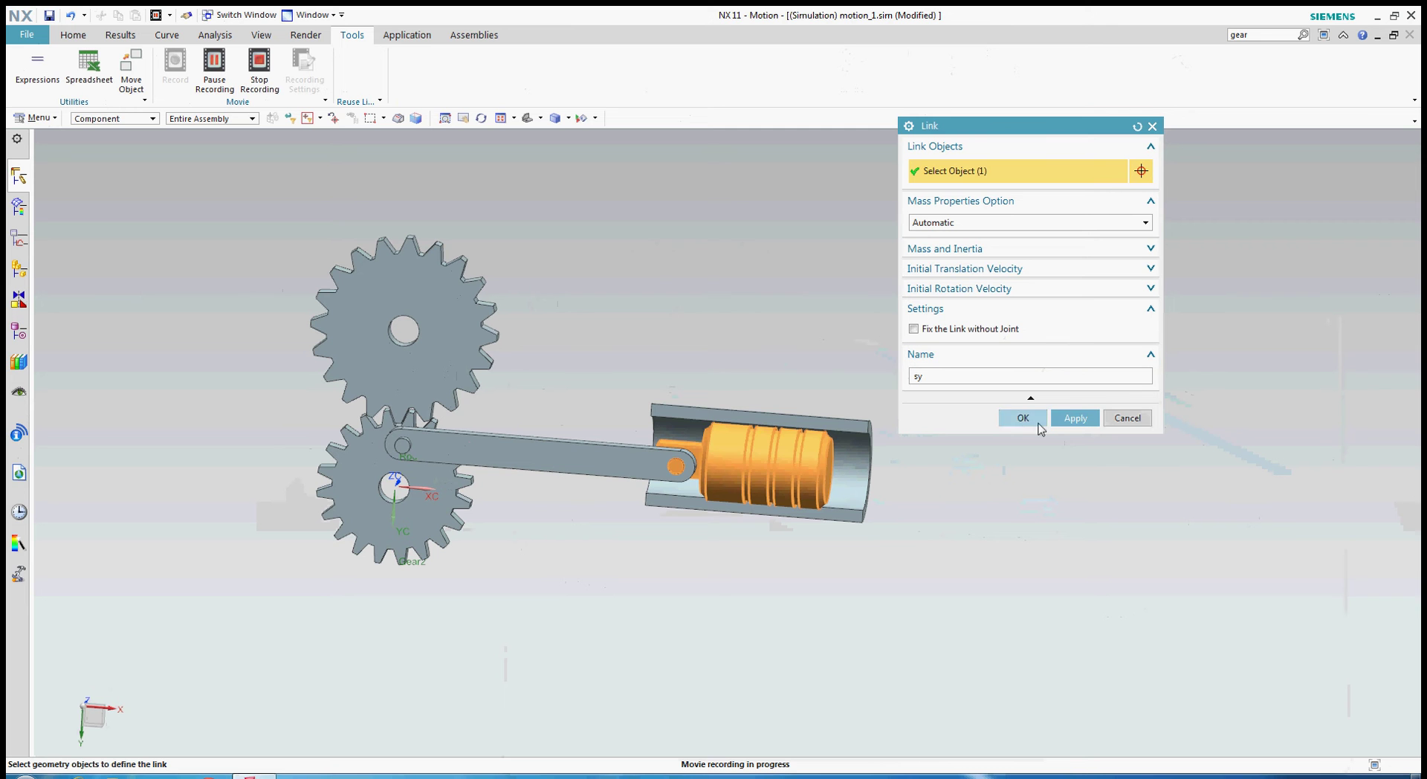
left_click(1068, 418)
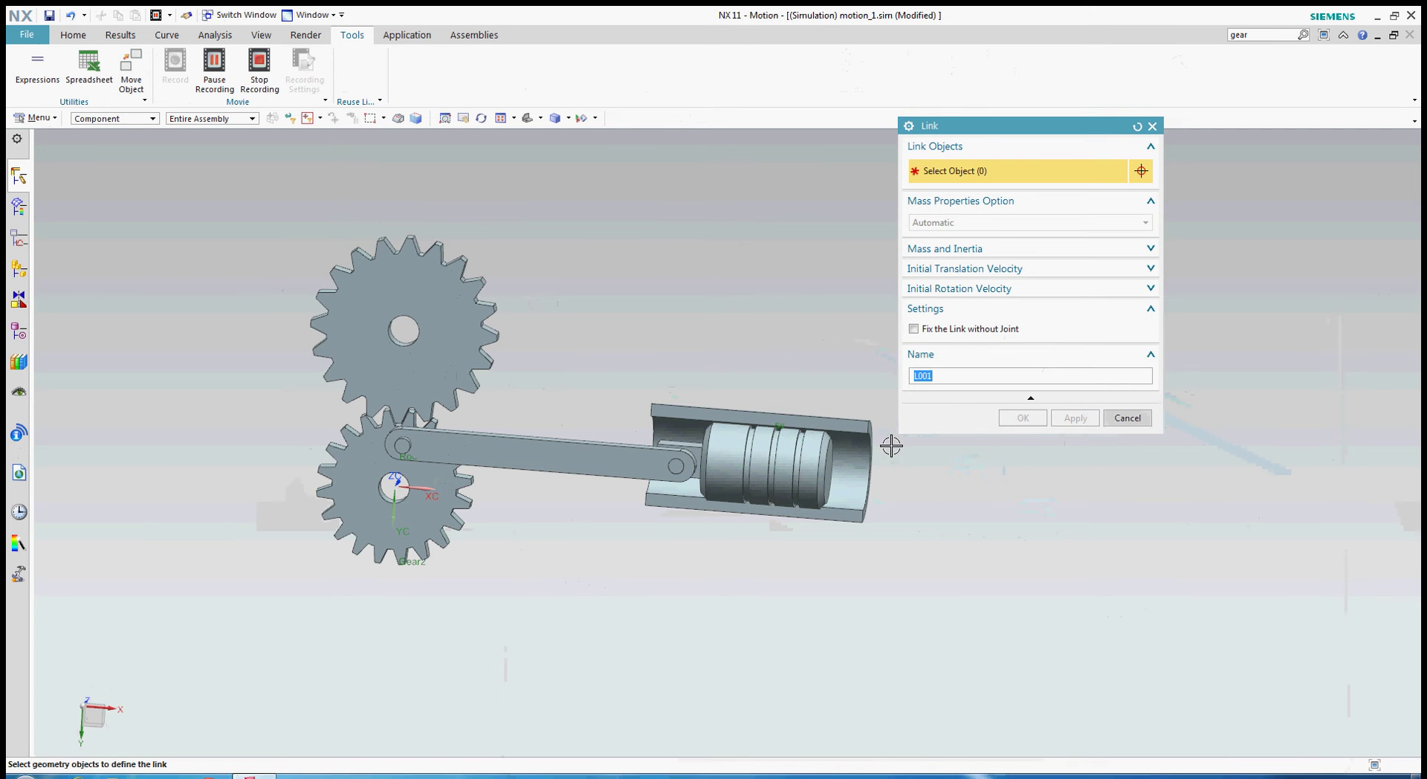
Define the half cylinder around the piston as a link named sh, with Fix the Link without Joint turned on
scroll(796, 504, "up", 1)
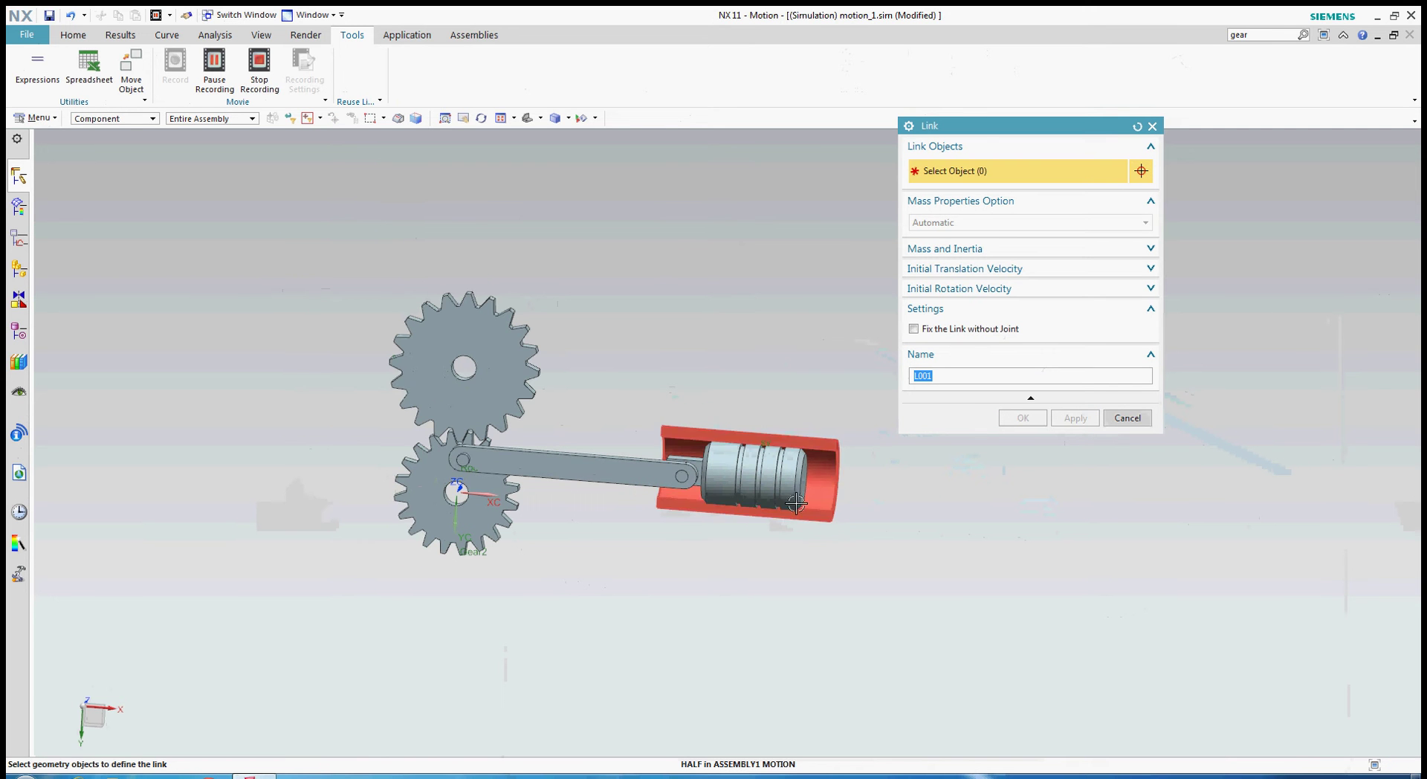
left_click(838, 468)
left_click(912, 329)
left_click_drag(966, 376, 903, 386)
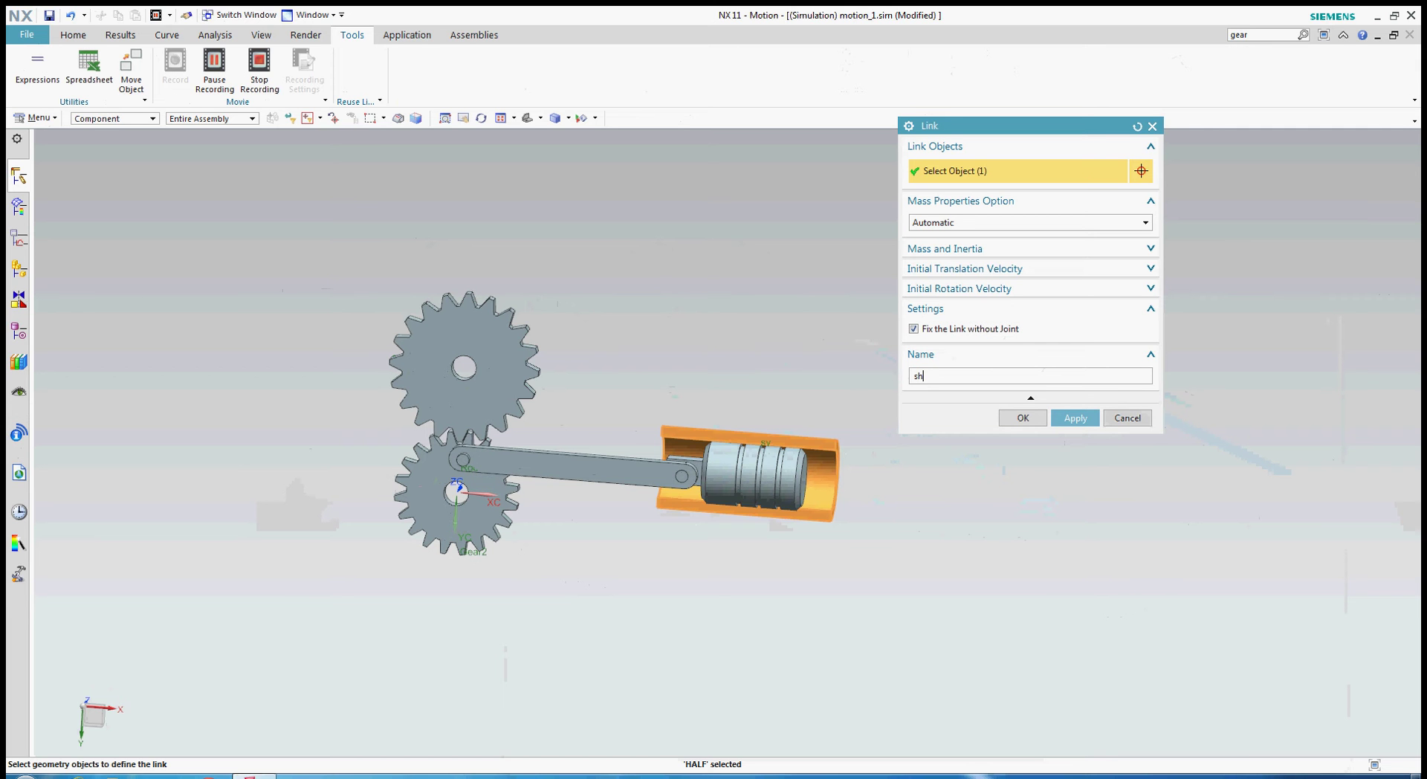
left_click(1022, 418)
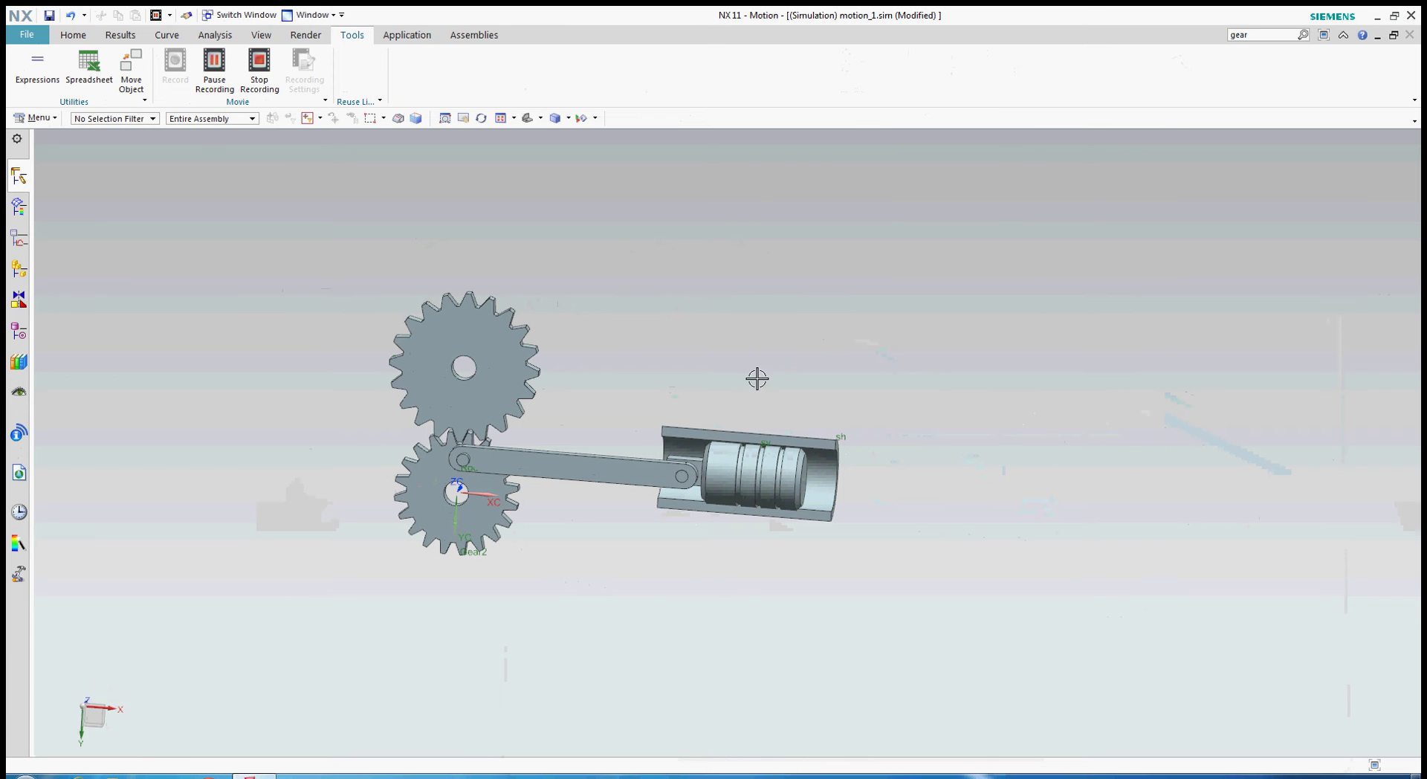
Define a revolute joint on the upper gear, with its origin at the bore's arc centre and its vector normal to the bore edge
left_click(73, 35)
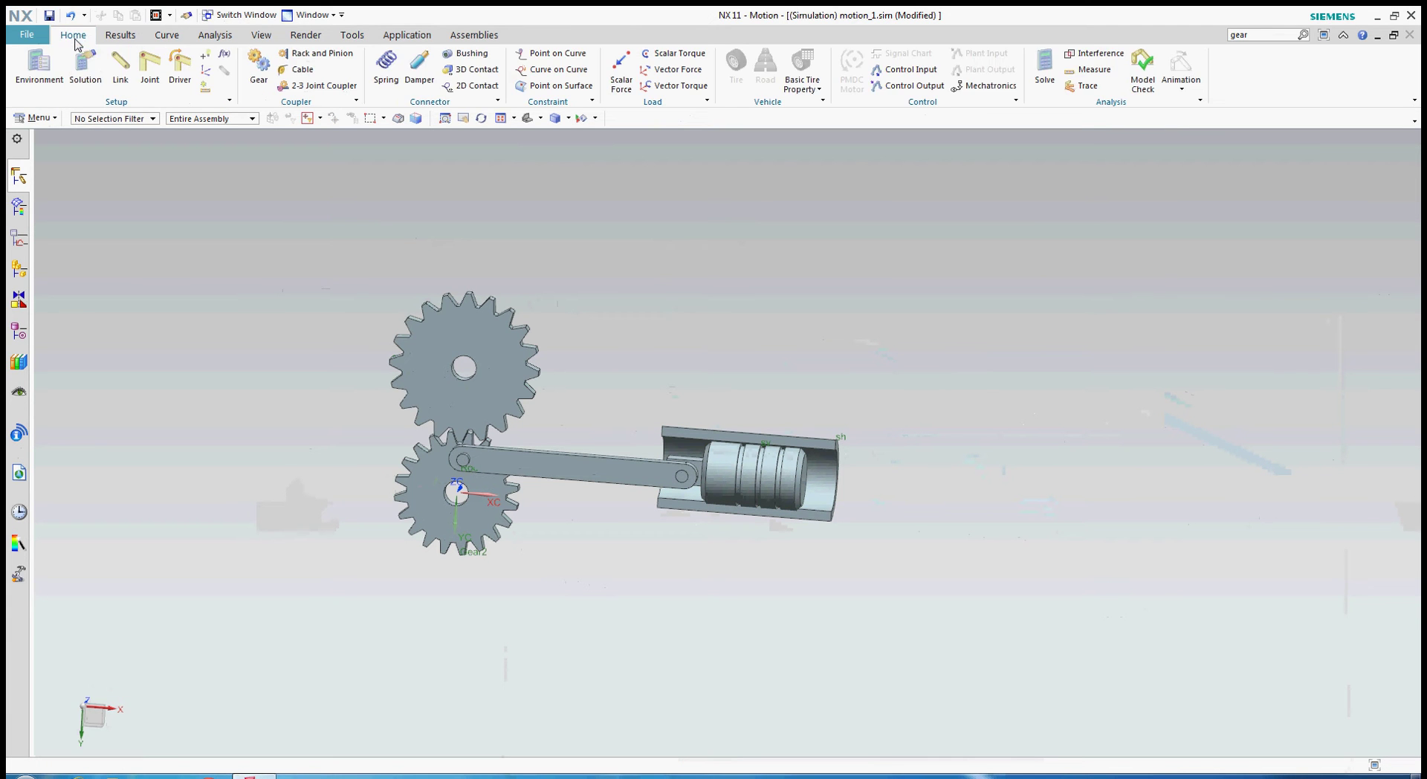
left_click(151, 68)
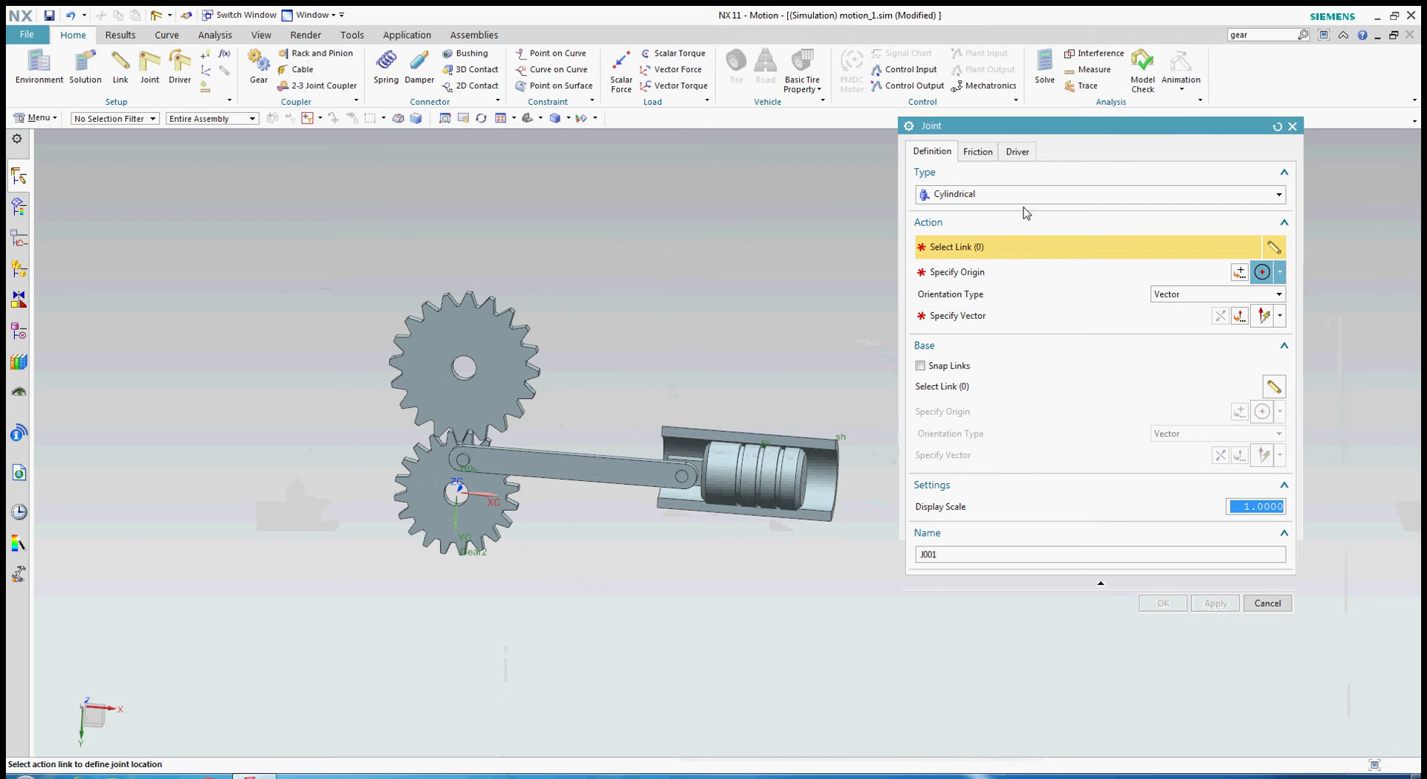
left_click(986, 194)
left_click(978, 210)
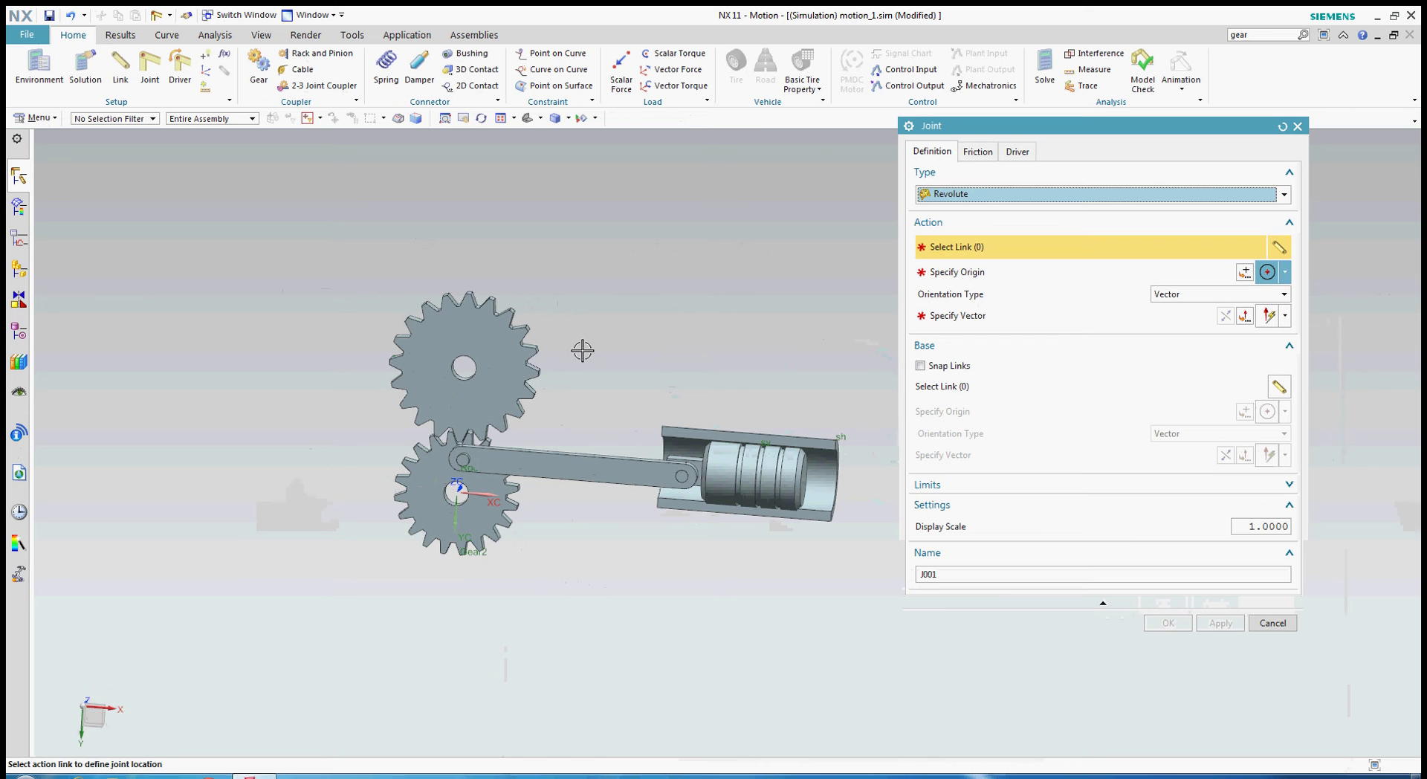
left_click(473, 364)
scroll(481, 379, "up", 2)
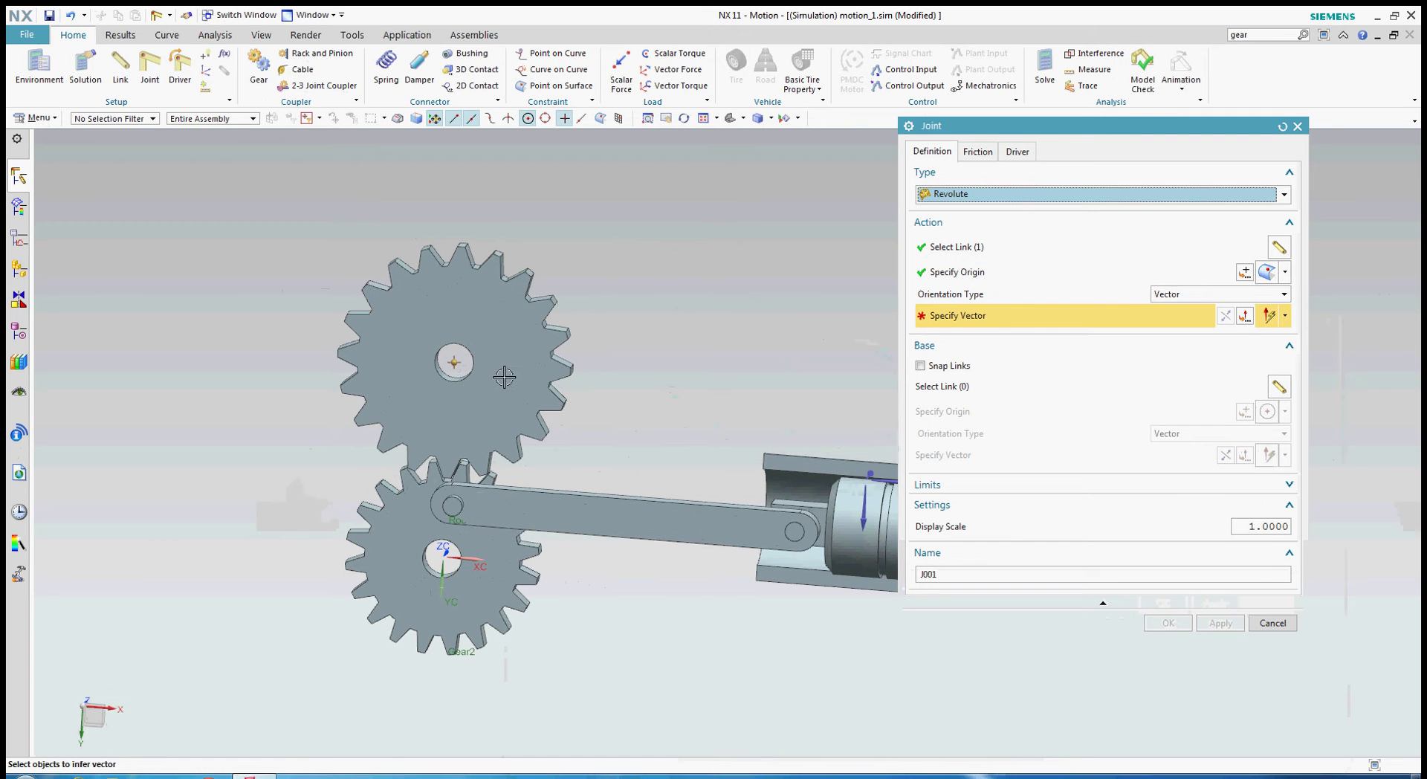
left_click(1285, 272)
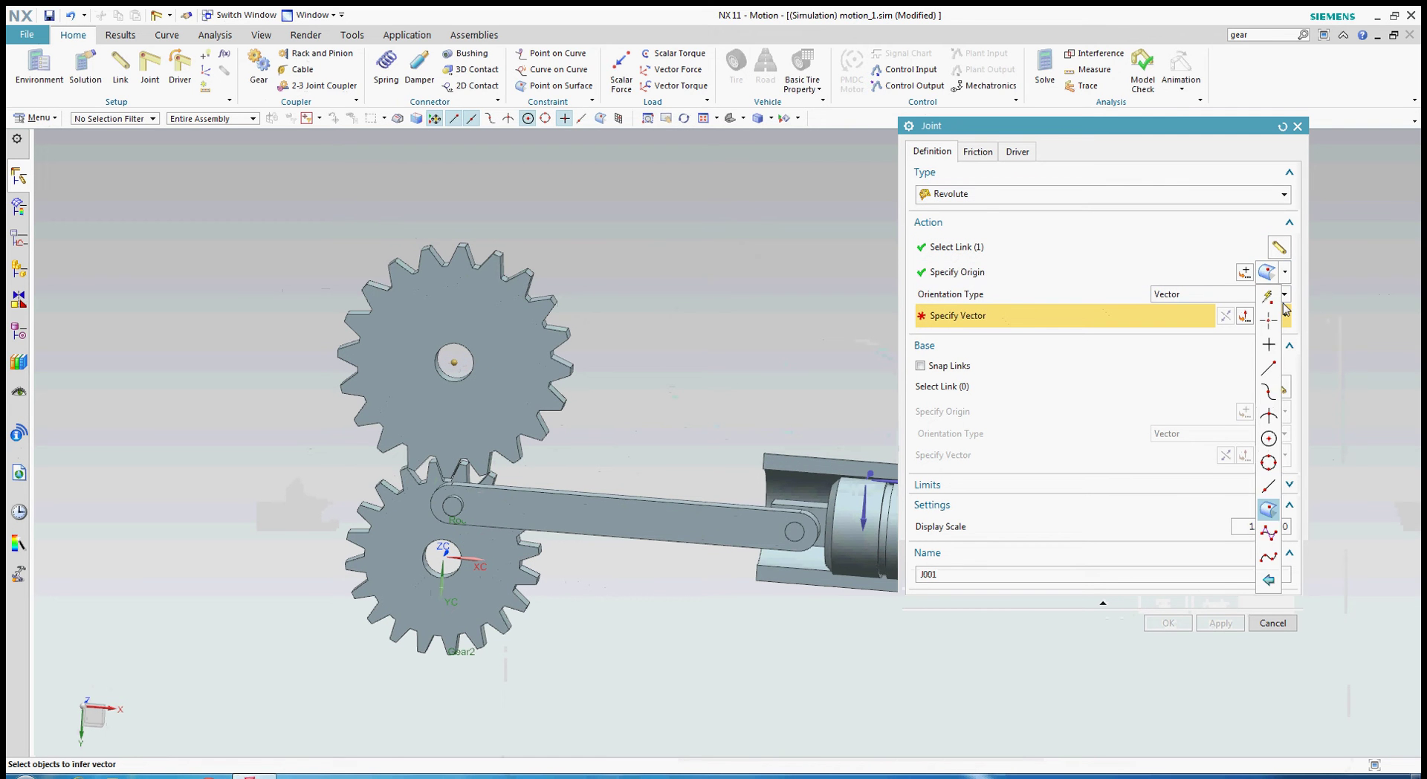
left_click(1269, 438)
scroll(417, 327, "up", 3)
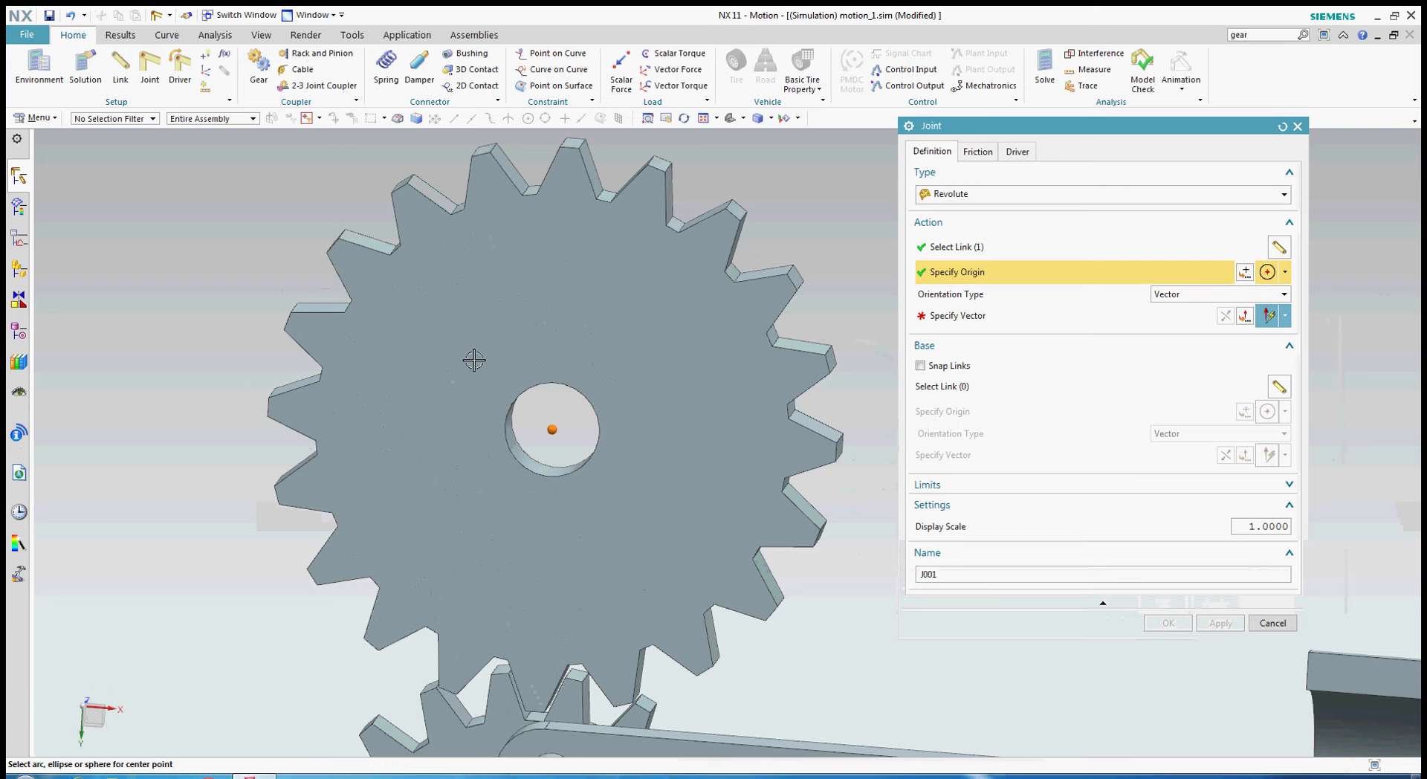
left_click(514, 406)
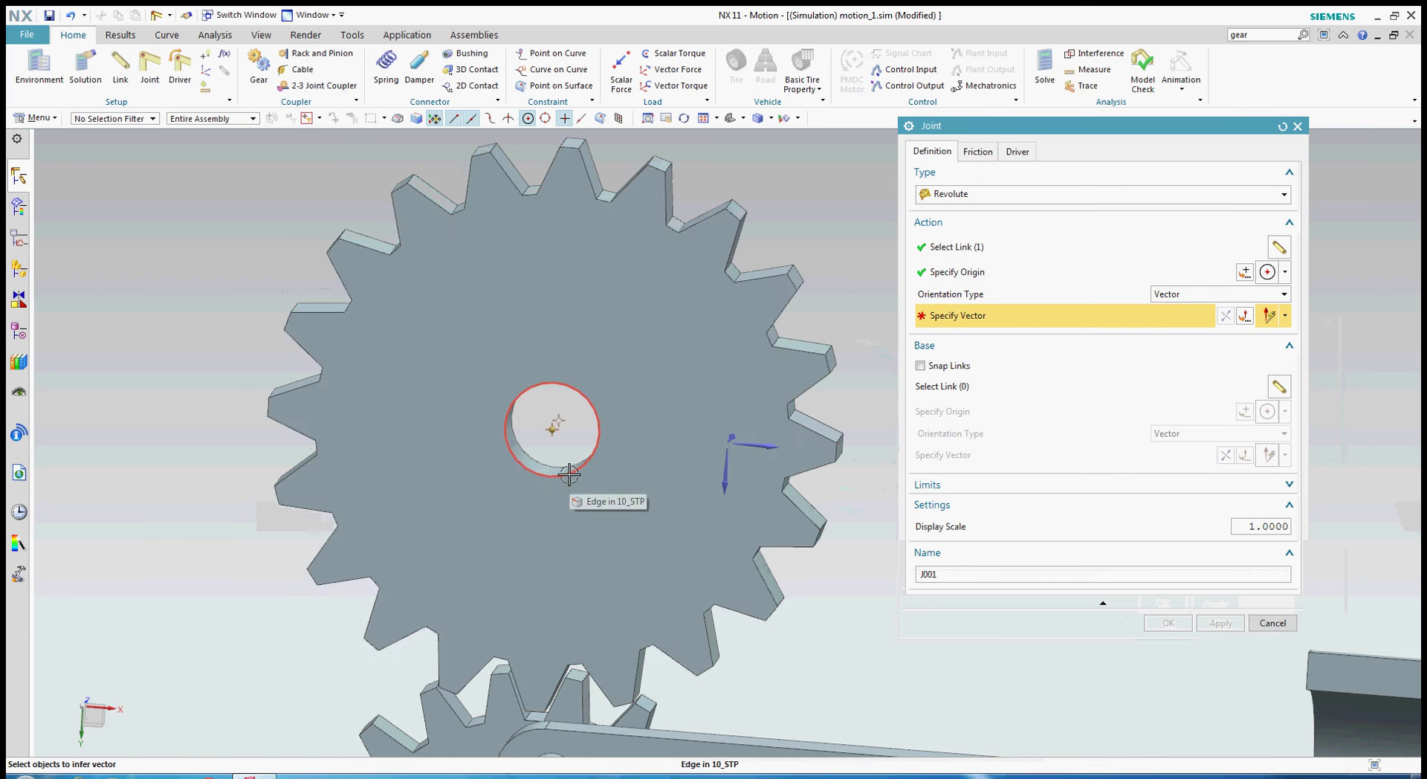
left_click(571, 477)
scroll(572, 476, "down", 3)
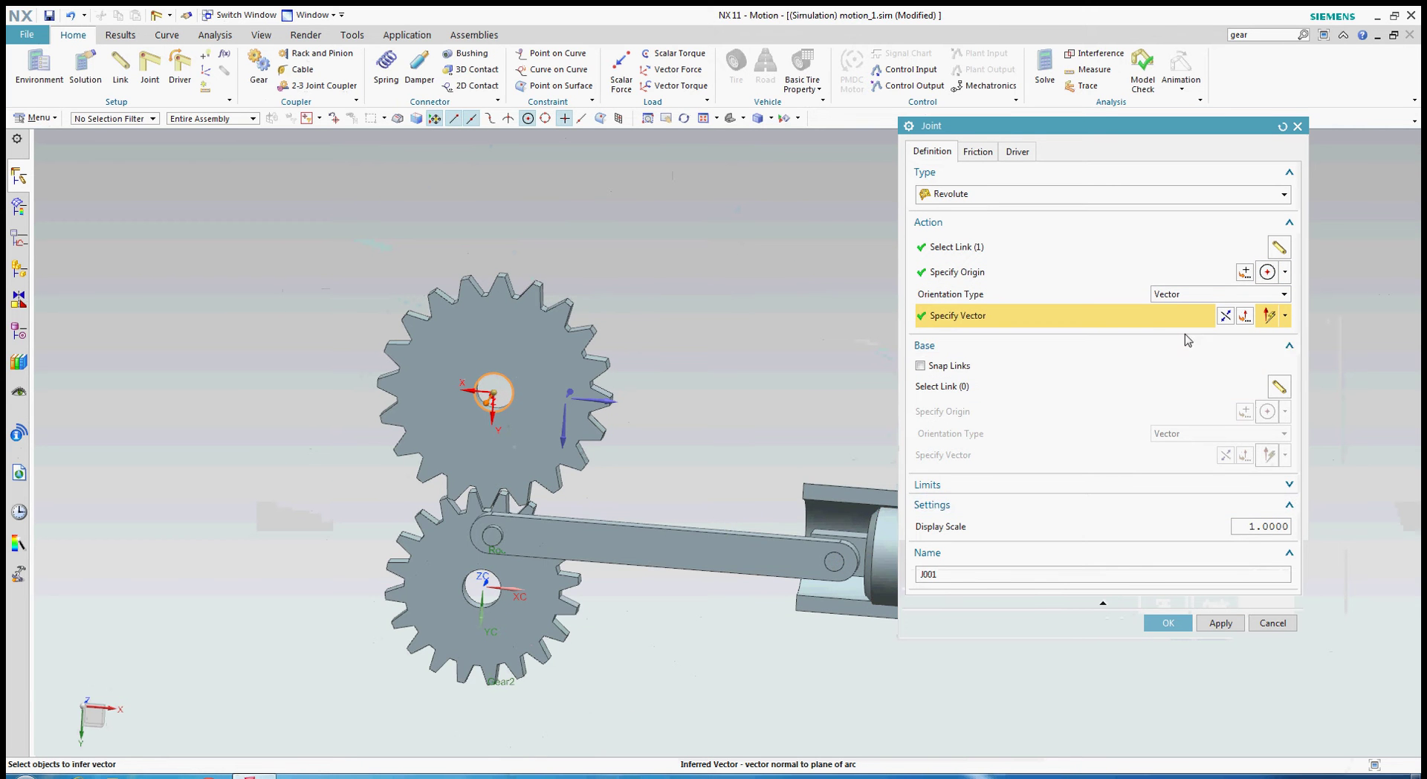
Drive the upper gear's revolute joint with a Polynomial rotation at an initial velocity of 40 degrees/sec and create the joint
left_click(1017, 152)
left_click(980, 195)
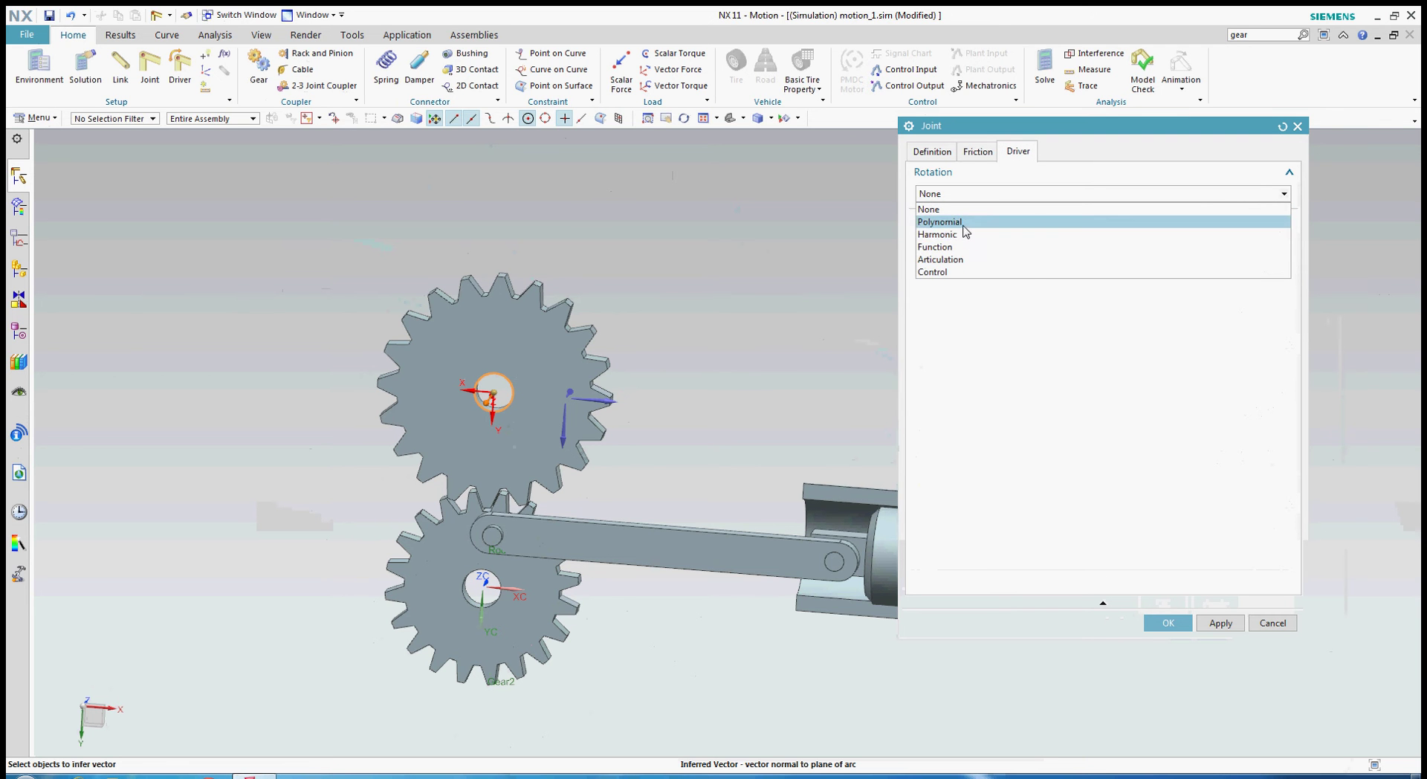
left_click(967, 236)
left_click(993, 194)
left_click(1013, 222)
left_click(1015, 230)
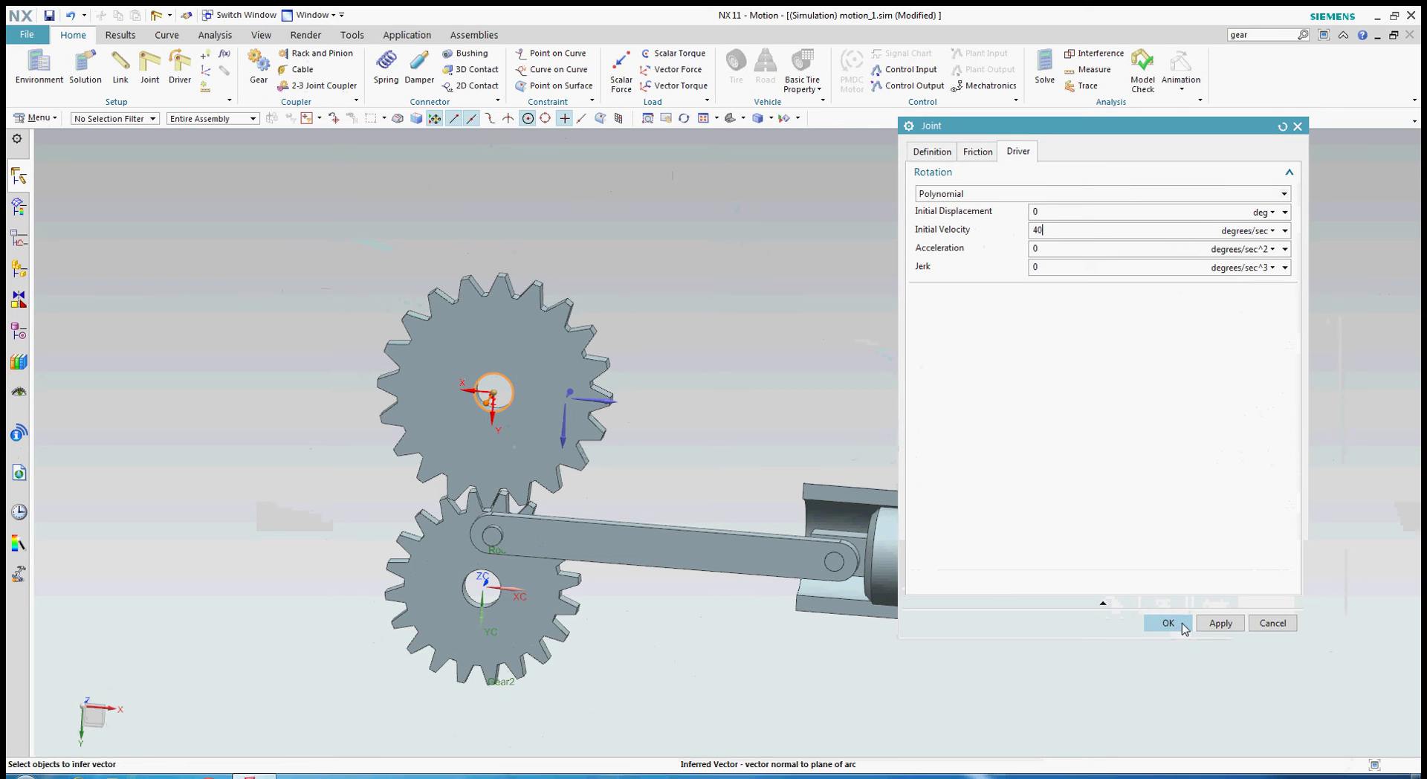
left_click(1170, 623)
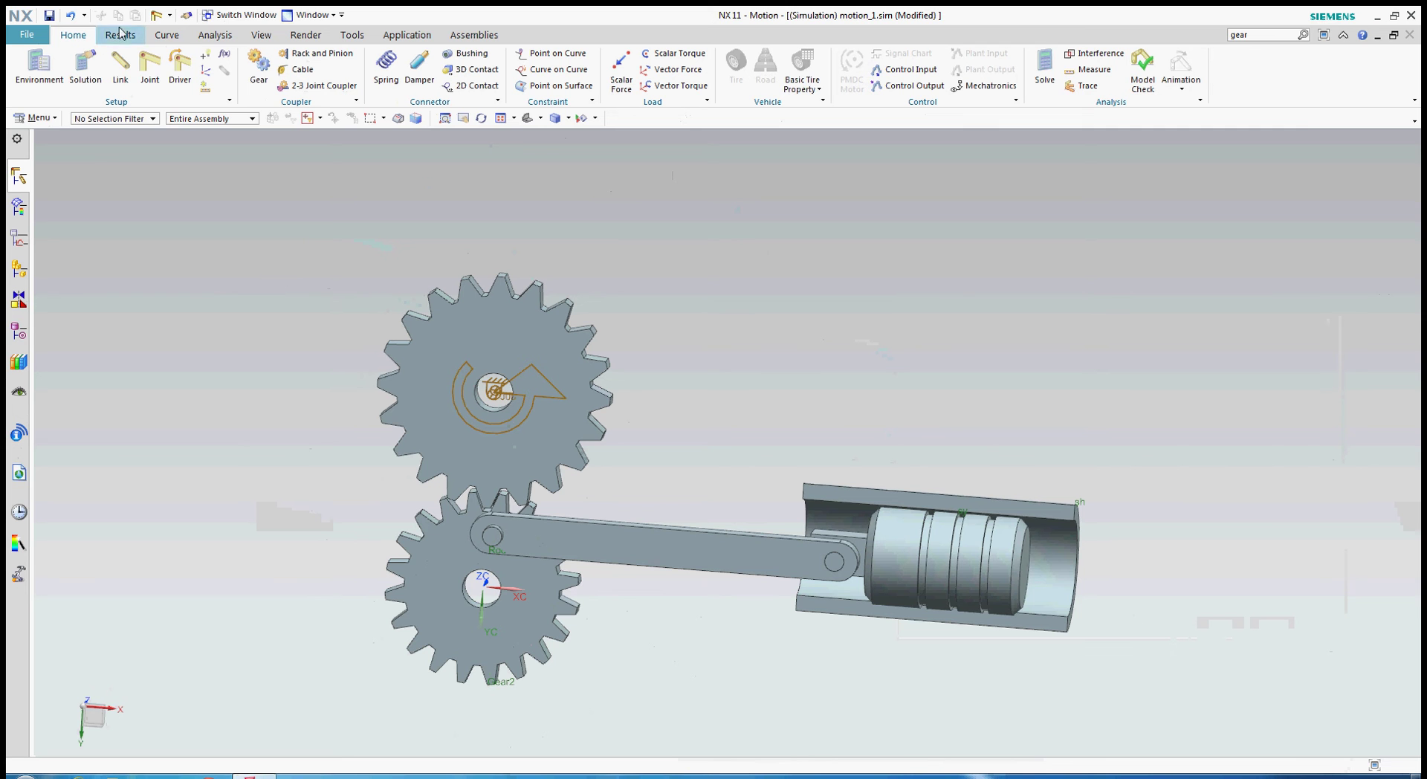
Create a revolute joint on the lower gear, with its origin at the bore's arc centre and its vector normal to the bore edge
left_click(149, 65)
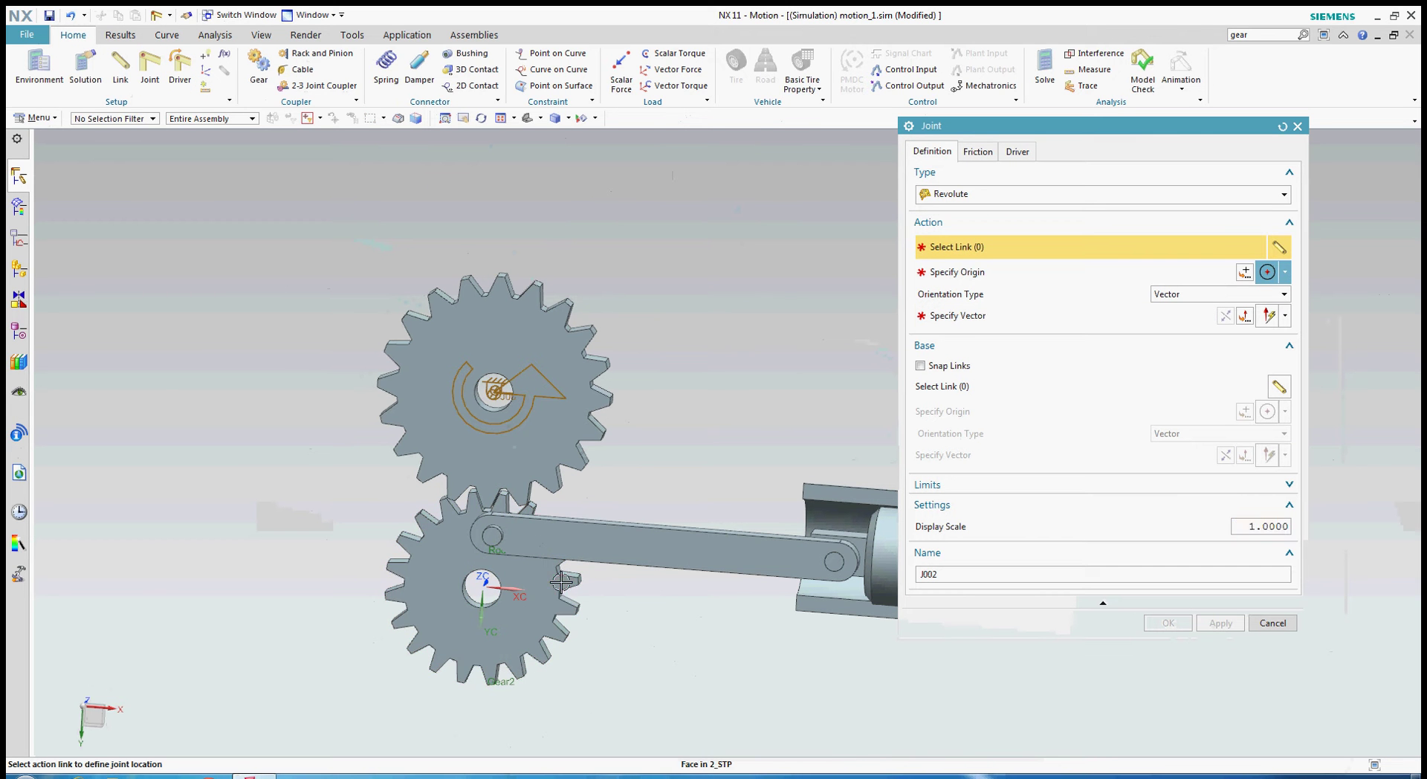
left_click(487, 585)
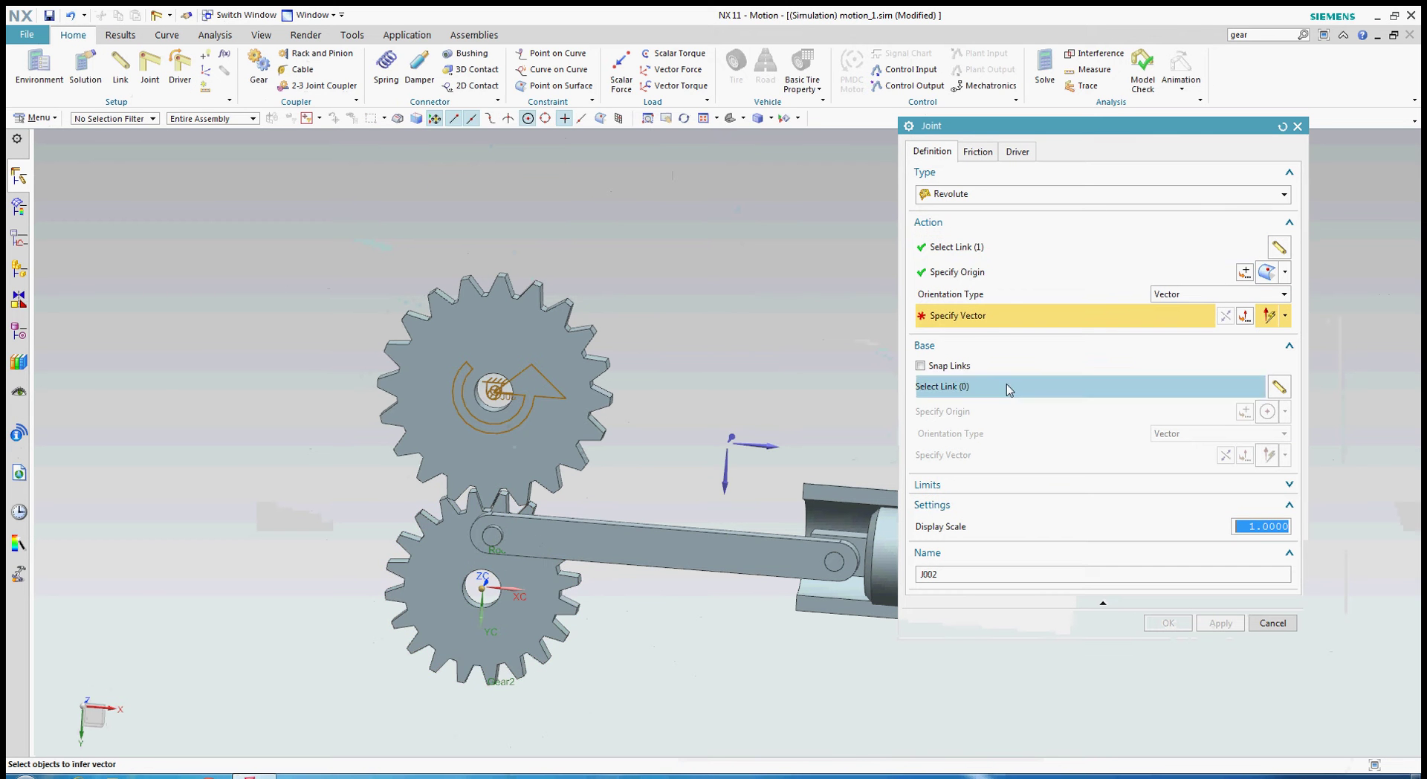
left_click(1284, 277)
left_click(1268, 439)
scroll(513, 605, "up", 2)
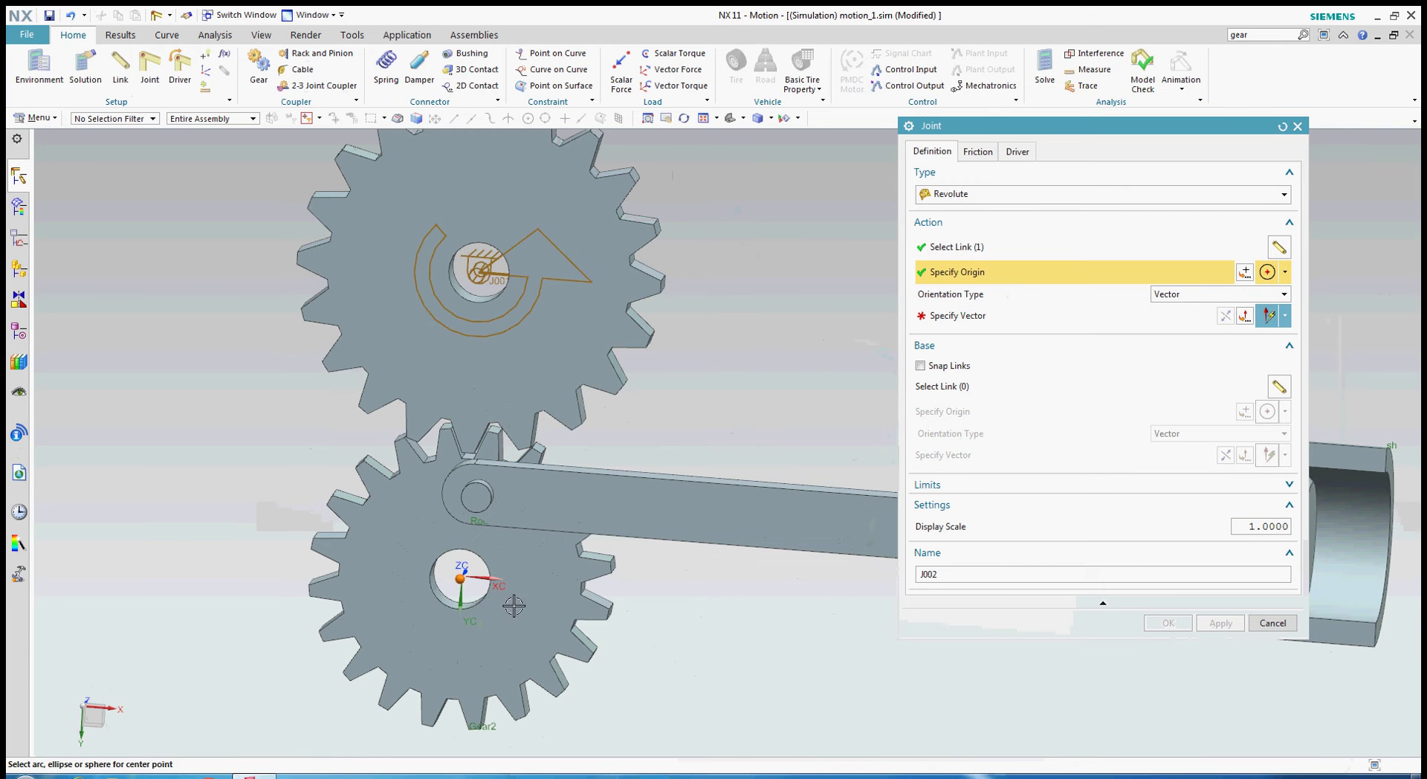
left_click(487, 603)
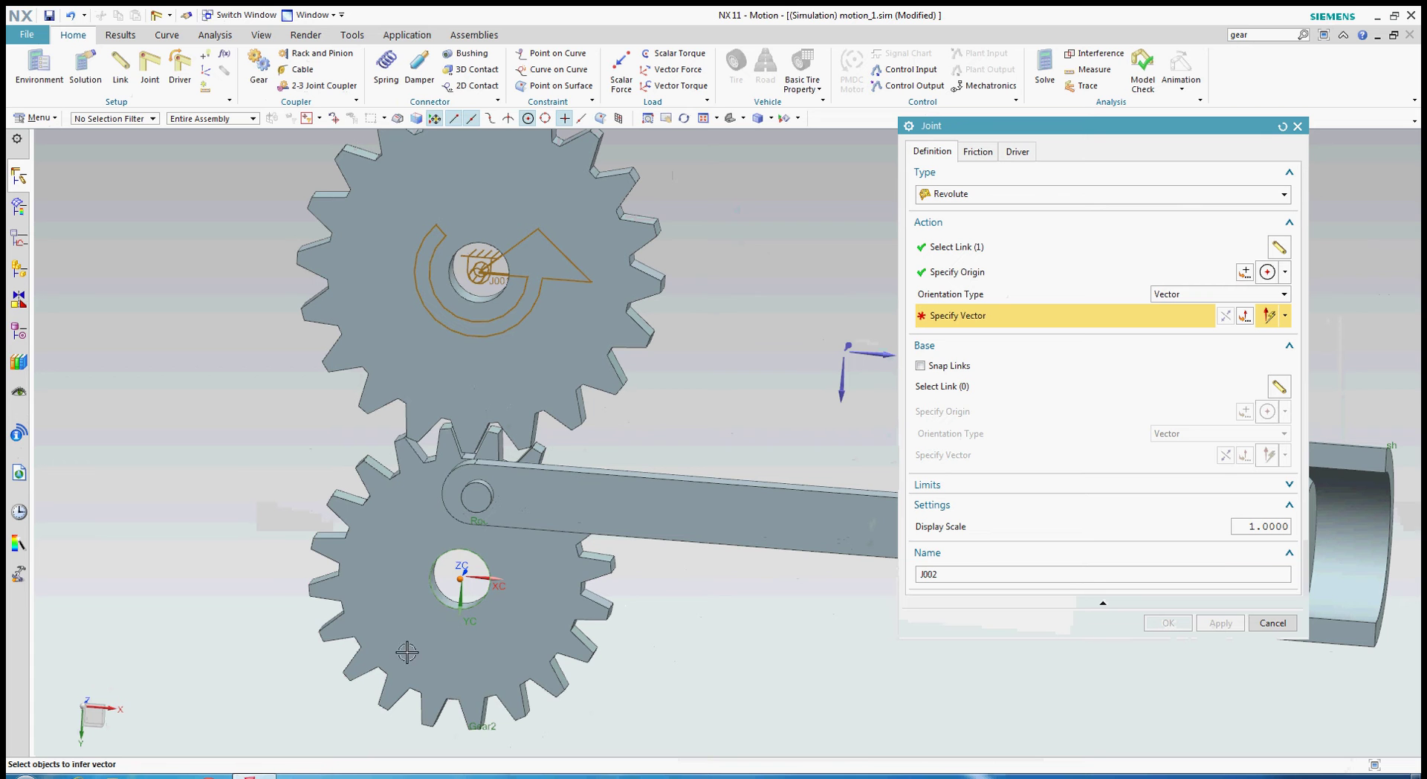
left_click(437, 601)
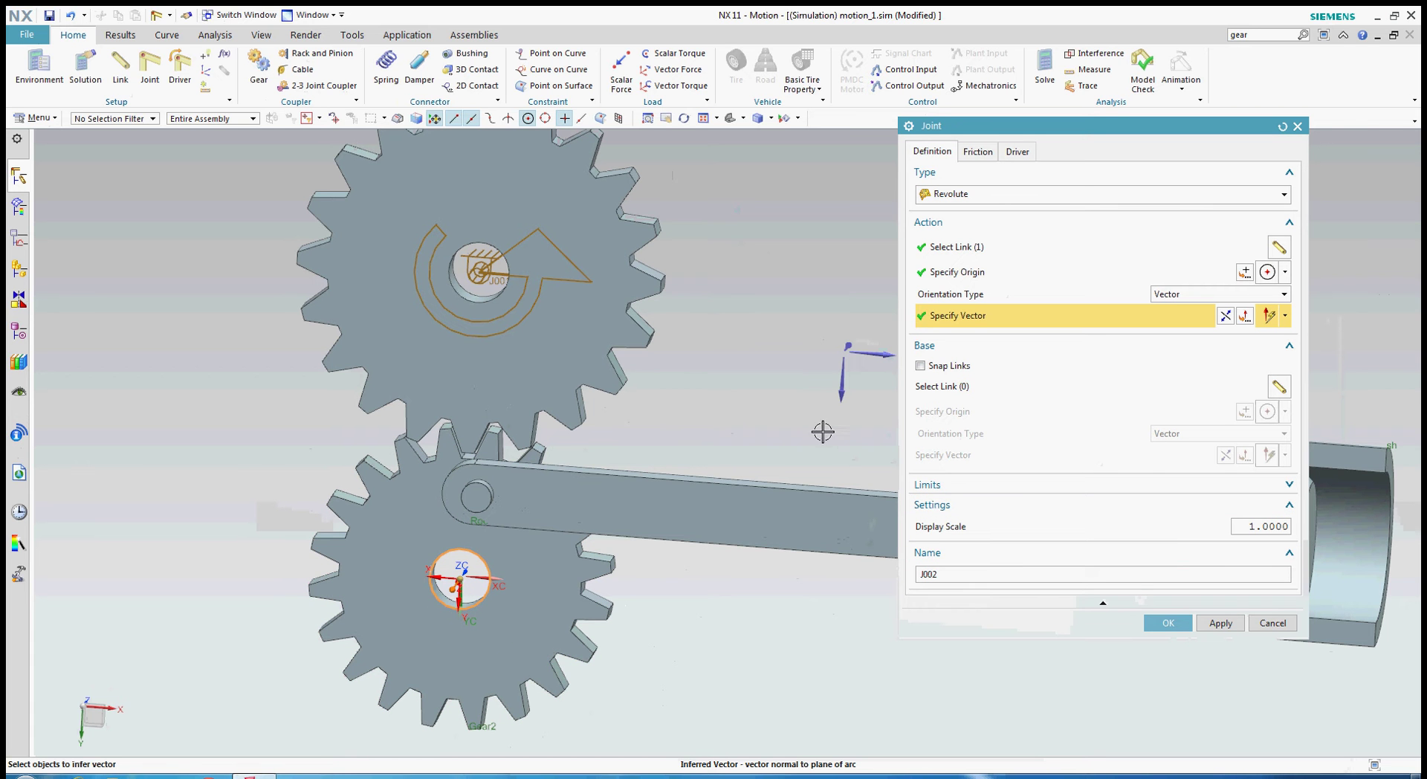
scroll(694, 443, "down", 1)
scroll(718, 437, "down", 1)
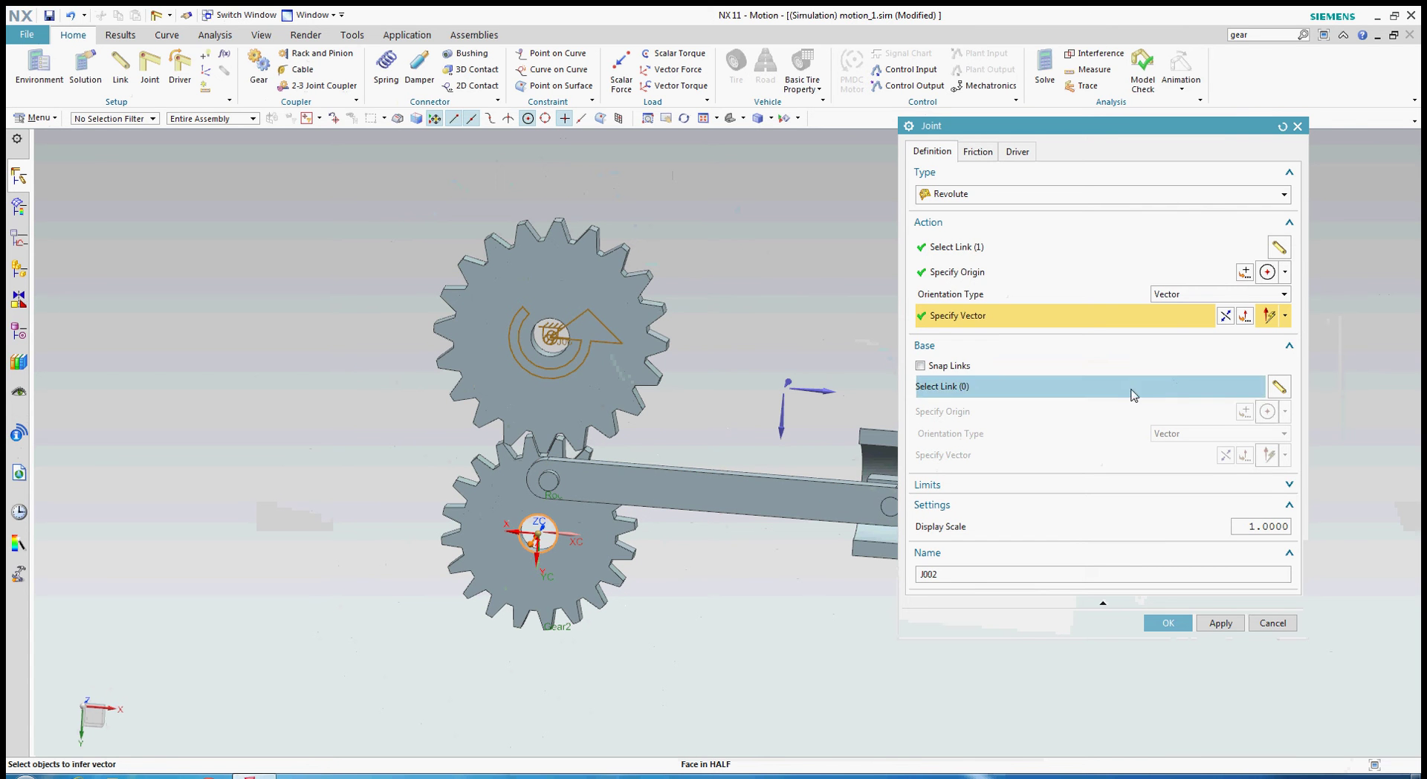
left_click(1169, 622)
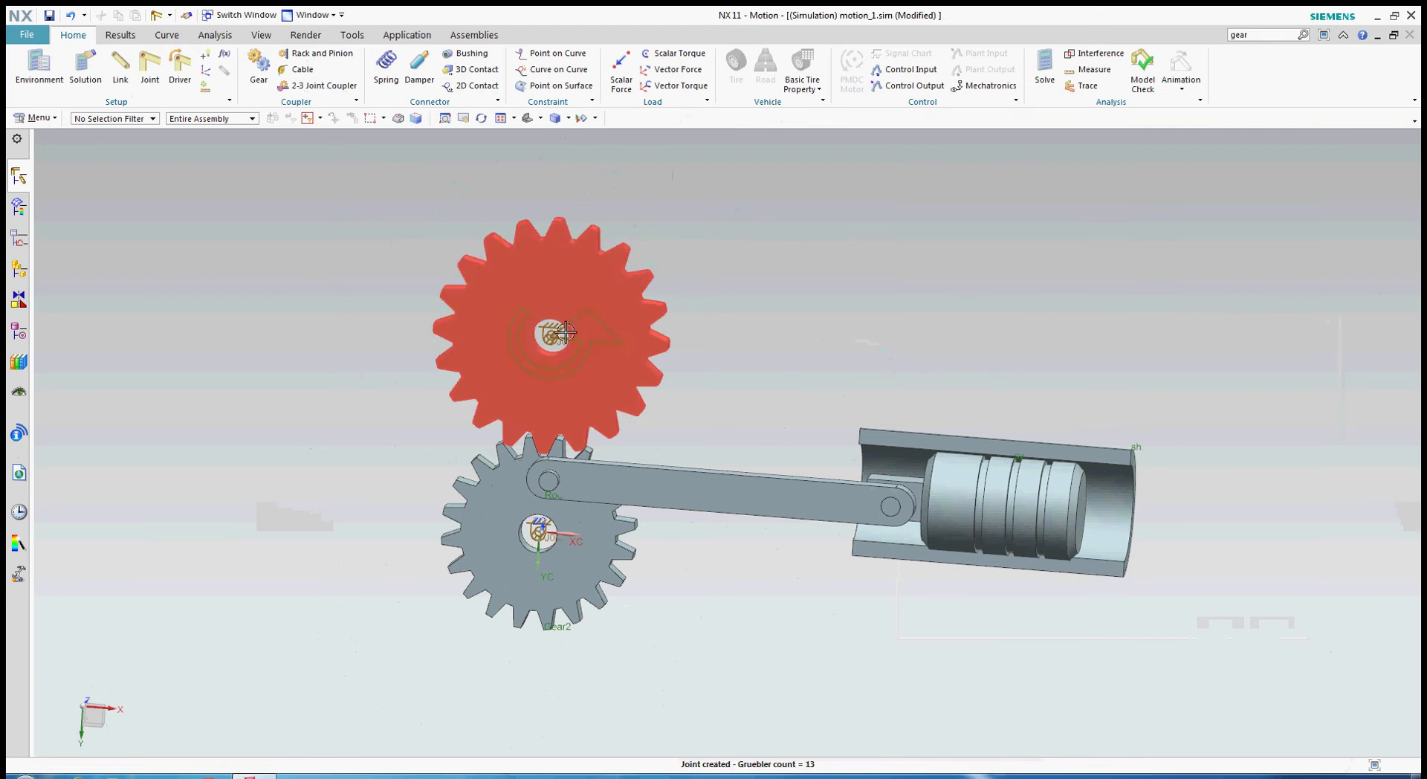
Define a revolute joint on the connecting rod, with its origin at the gear-side pin's arc centre and its vector normal to the pin edge
left_click(148, 74)
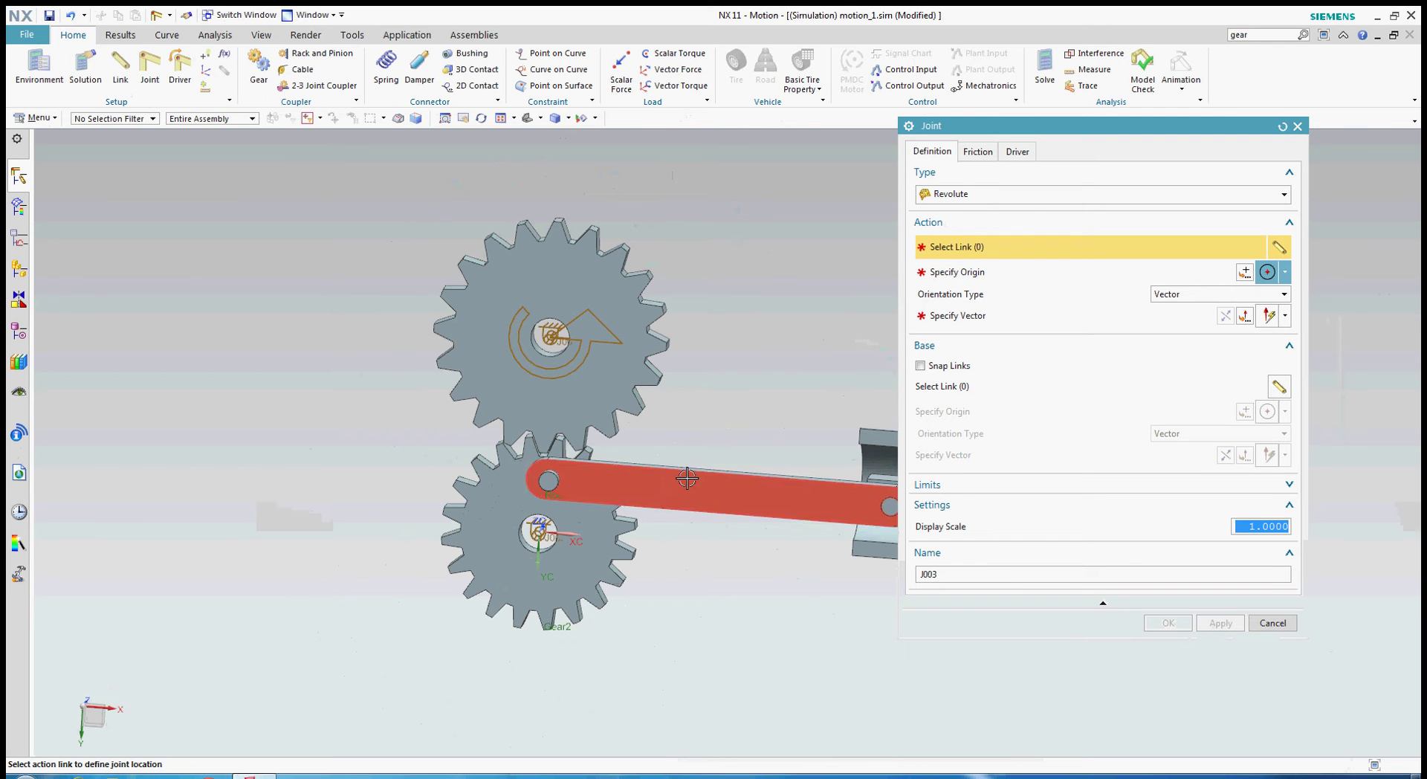
left_click(720, 492)
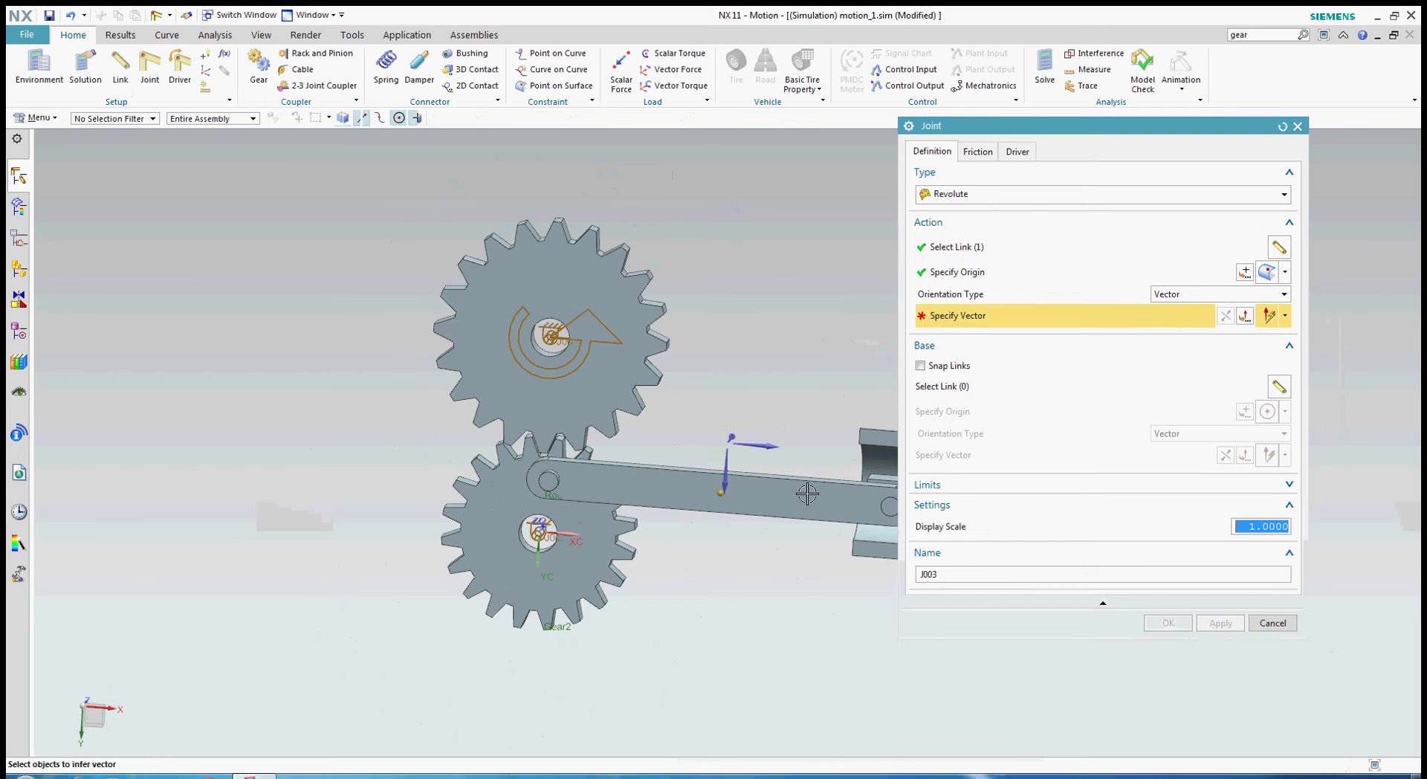
left_click(1286, 273)
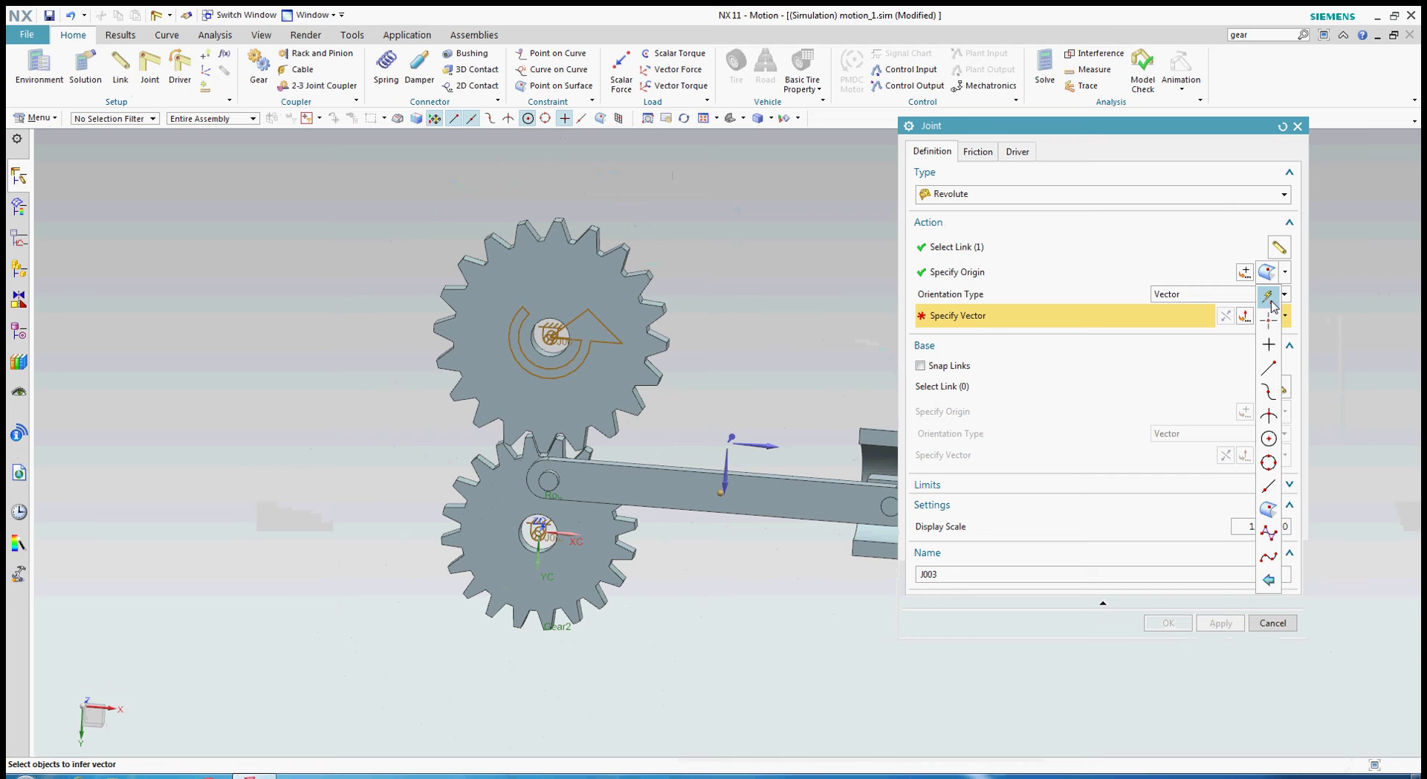
left_click(1269, 440)
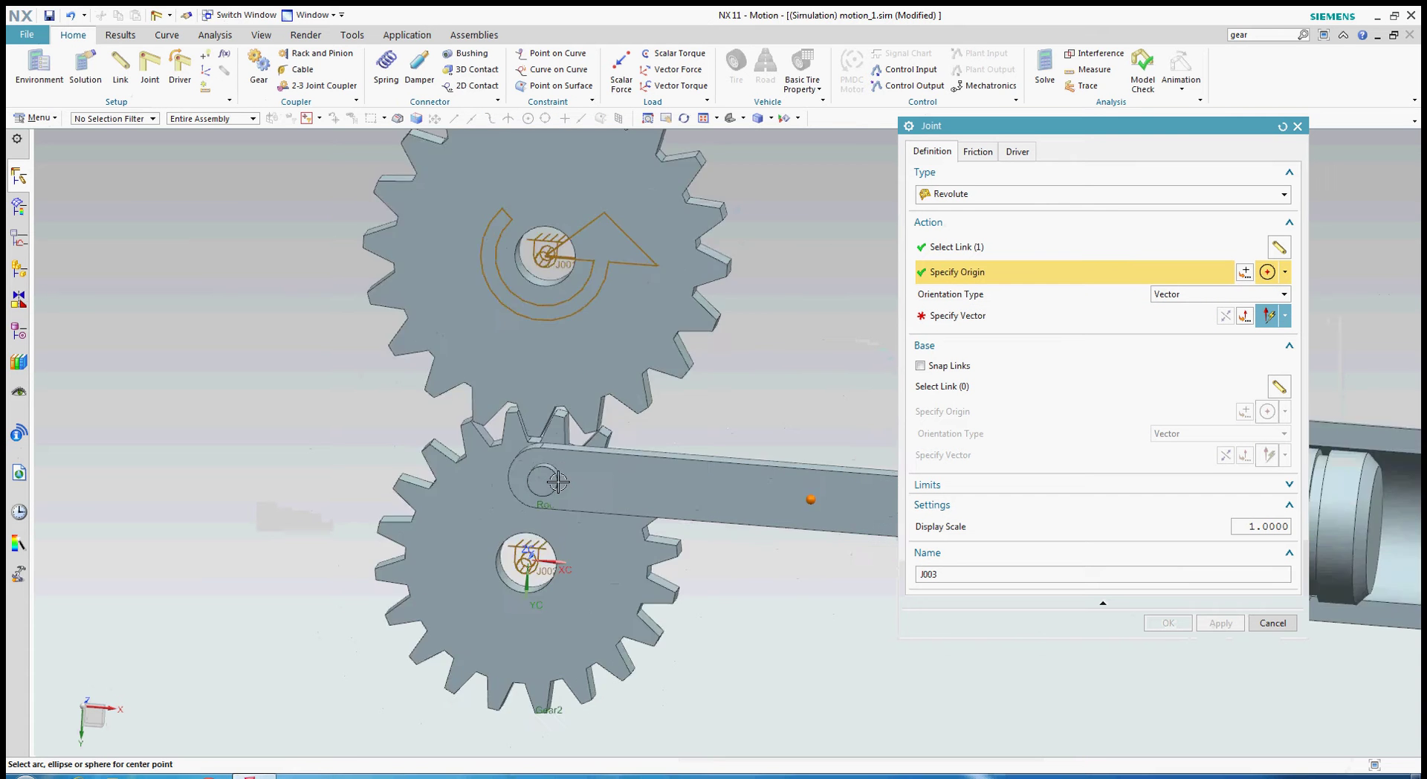
scroll(551, 477, "up", 5)
left_click(551, 448)
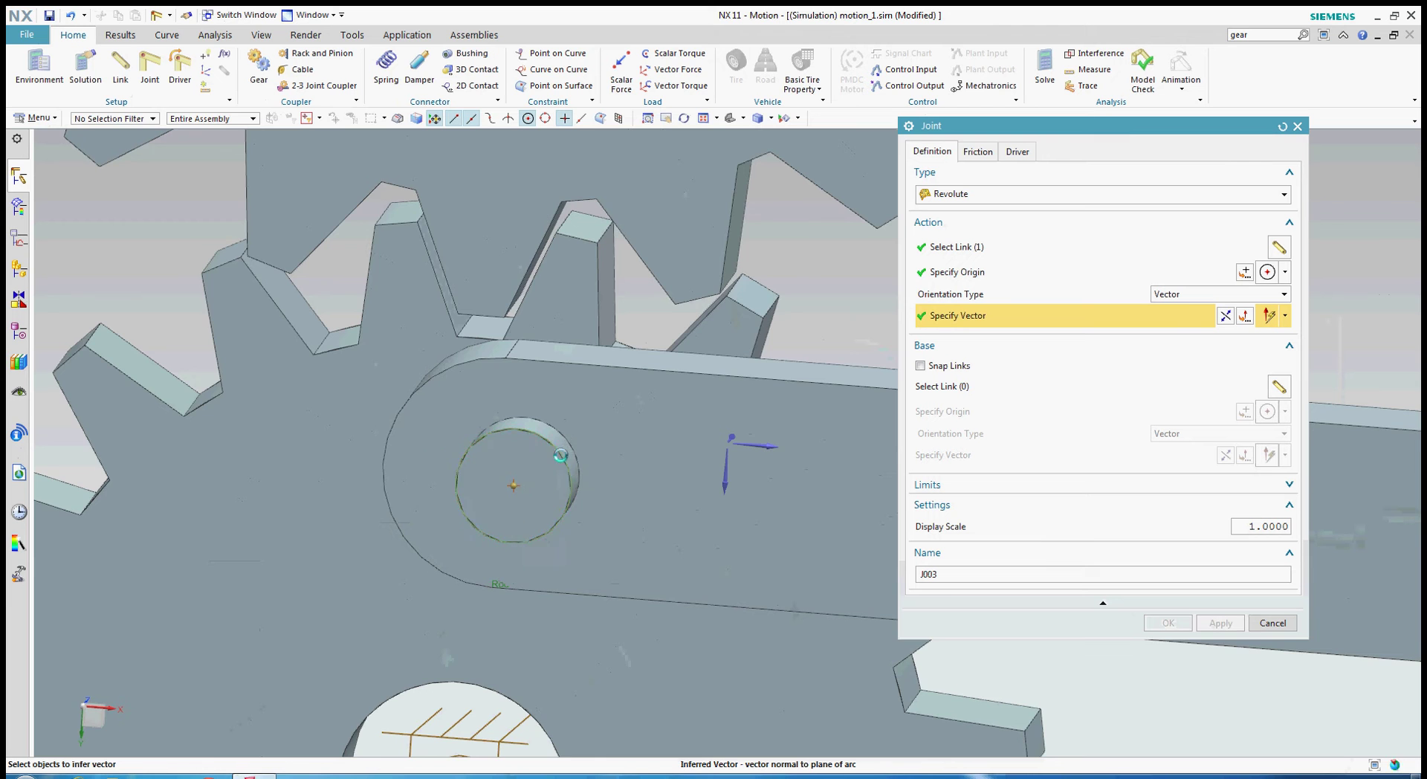
left_click(559, 454)
Set Gear2 as the base link of the rod's revolute joint and create the joint
scroll(416, 460, "down", 5)
left_click(988, 387)
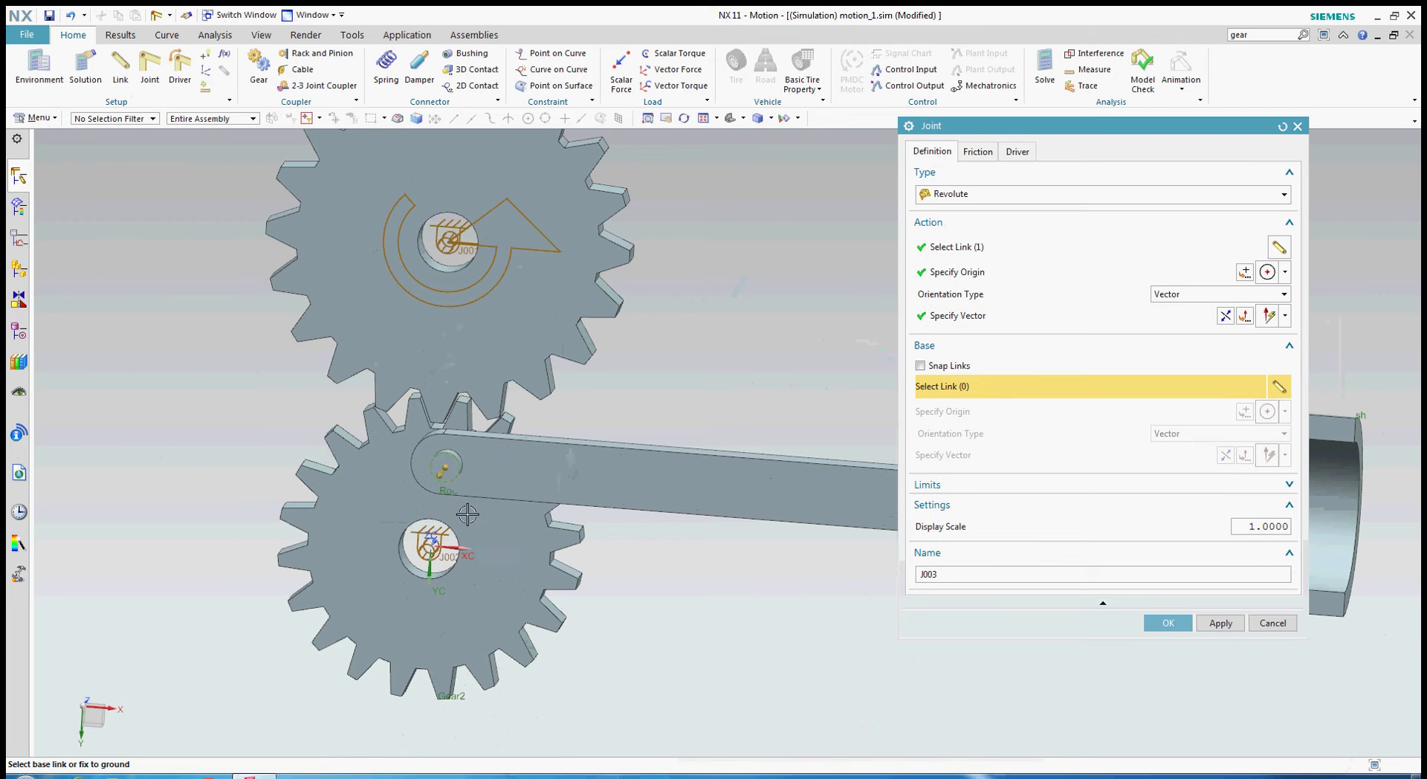
scroll(465, 517, "down", 3)
left_click(19, 179)
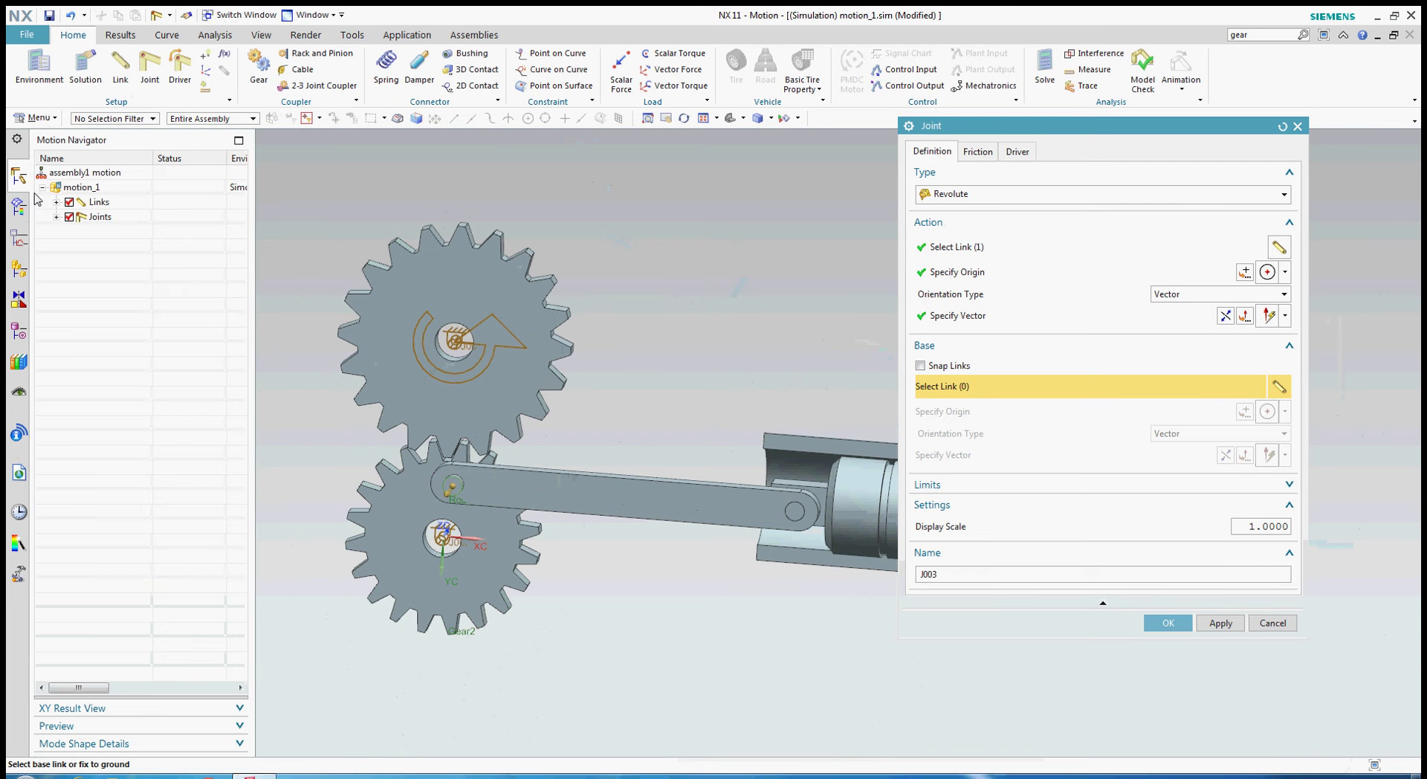
left_click(57, 203)
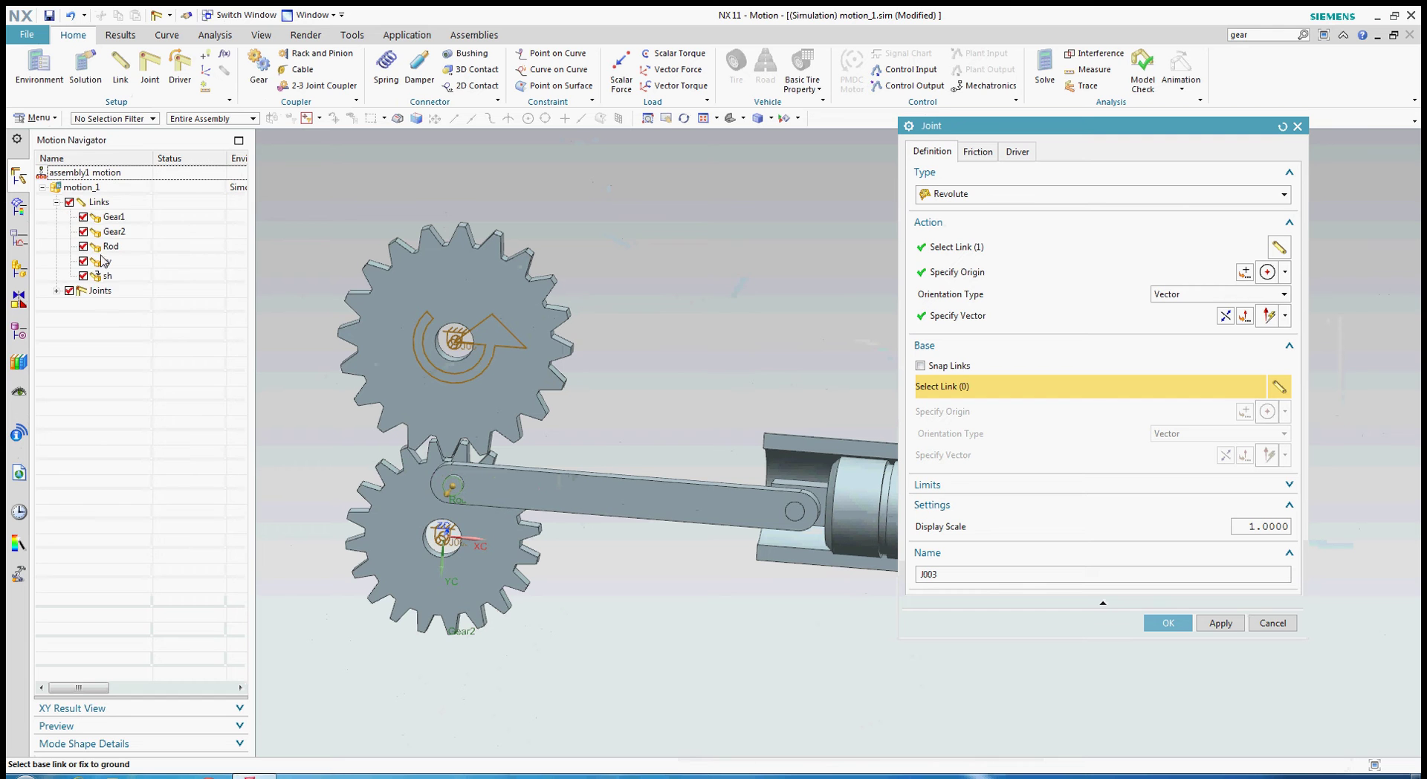
left_click(111, 232)
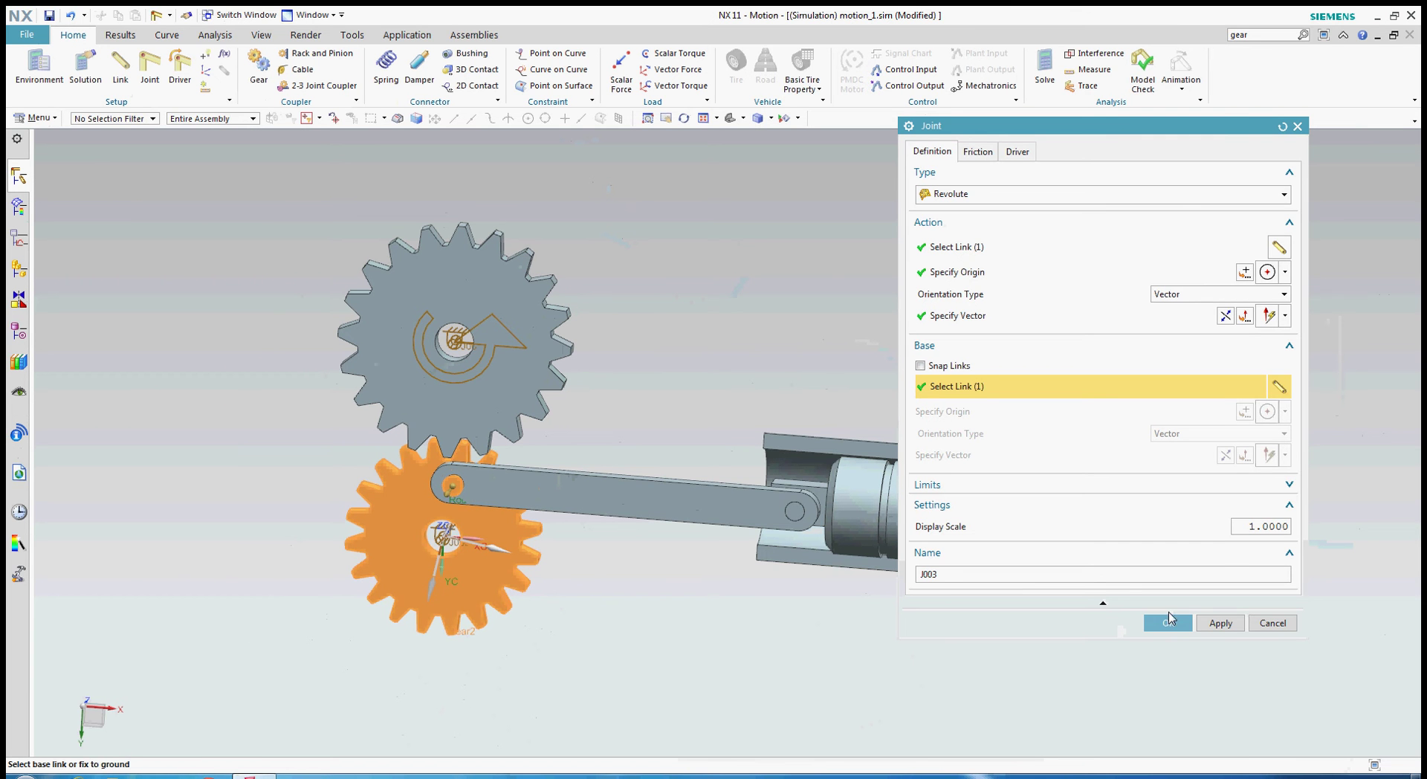
left_click(1168, 623)
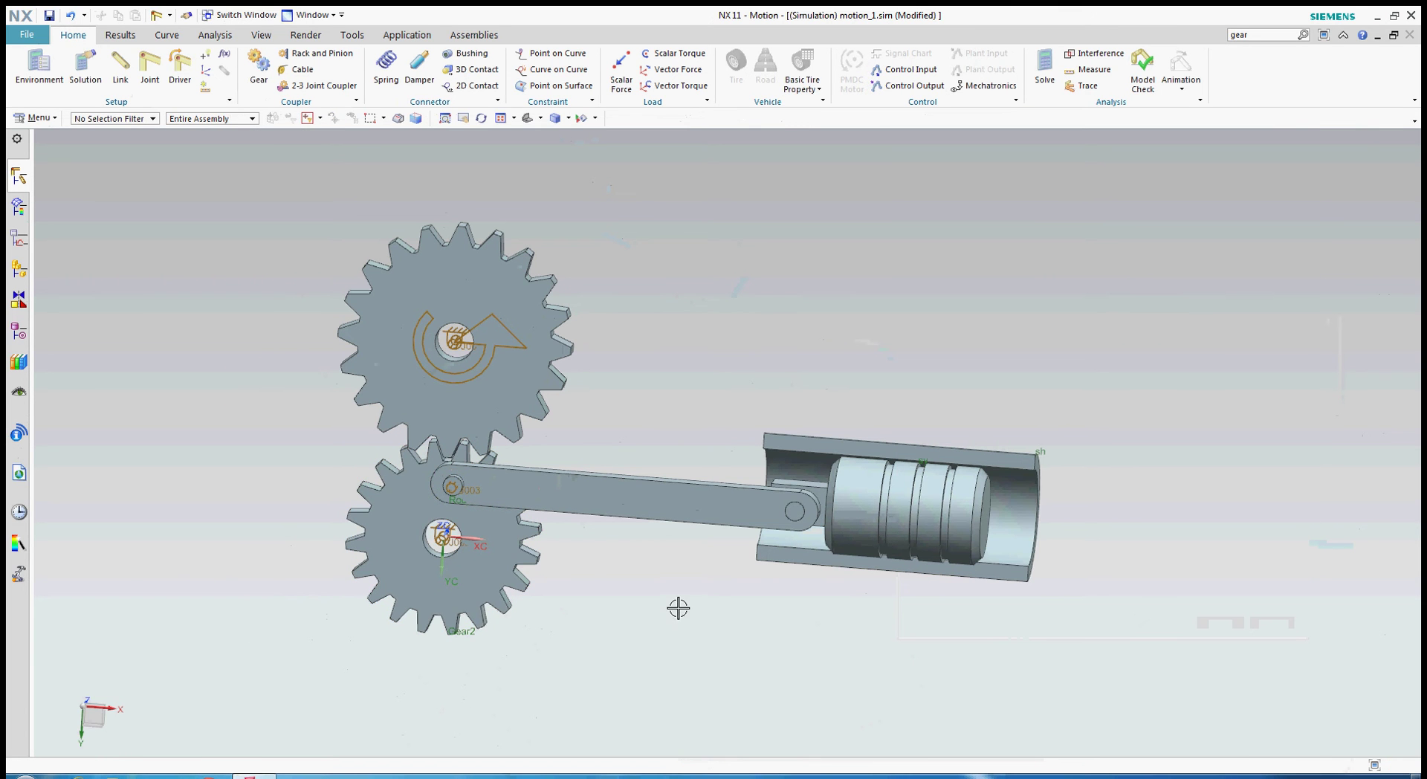
left_click(149, 71)
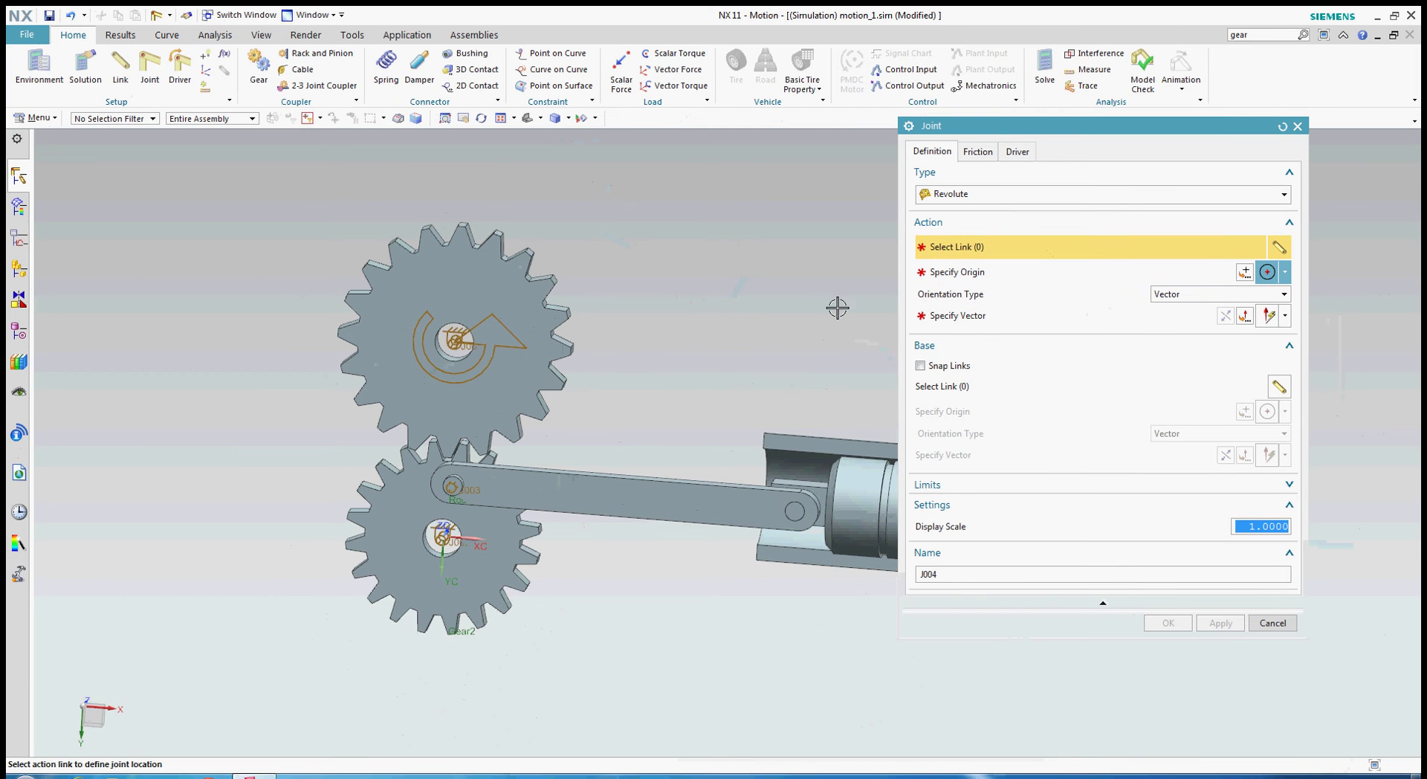
left_click(959, 194)
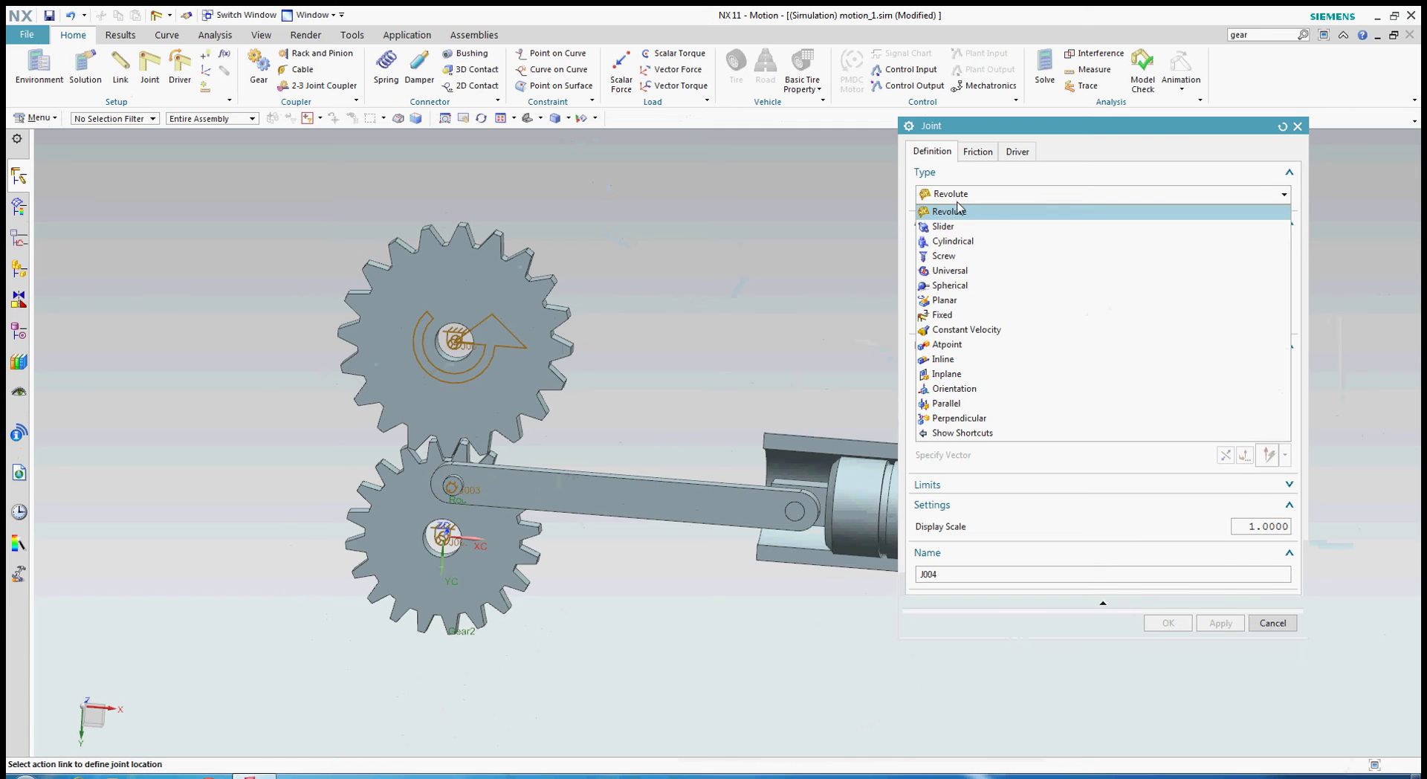
left_click(960, 245)
scroll(573, 462, "down", 1)
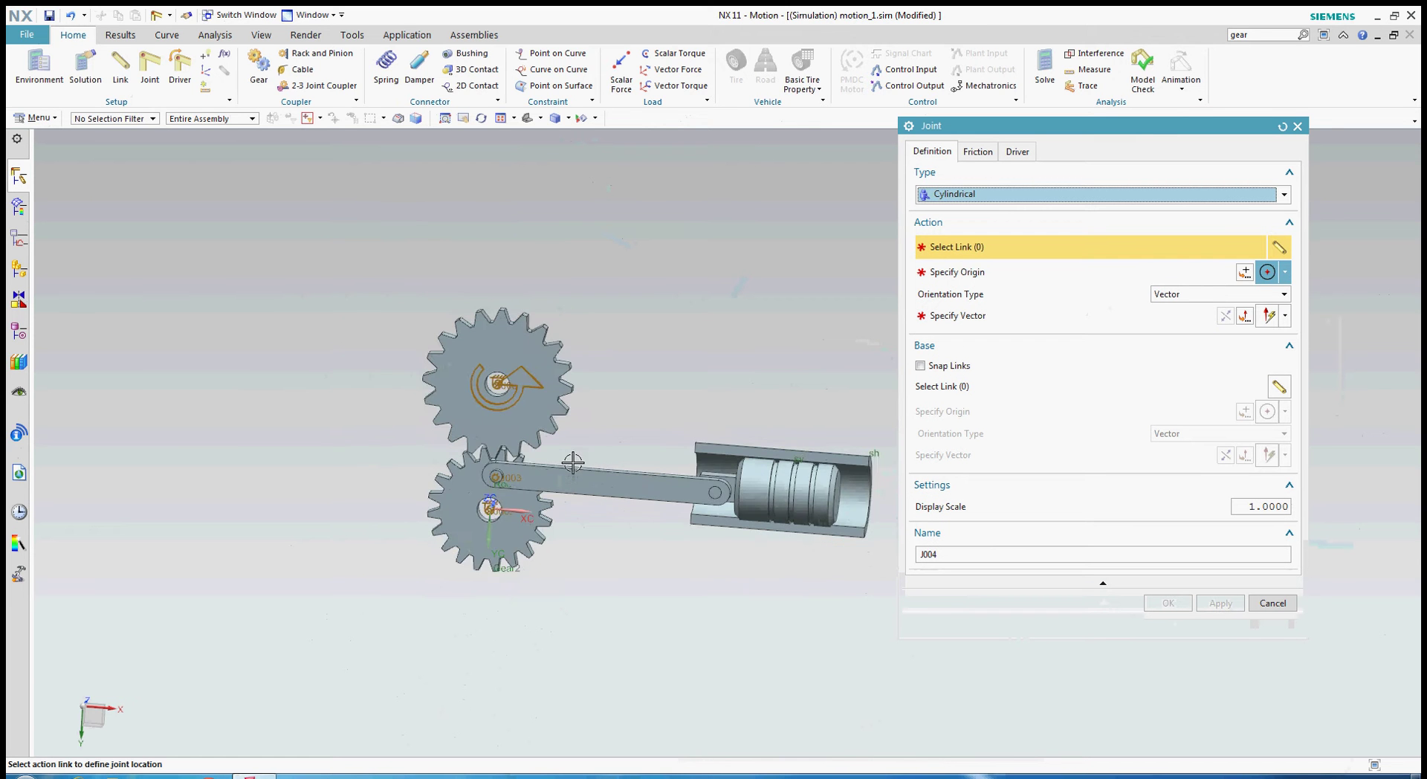
scroll(733, 557, "down", 1)
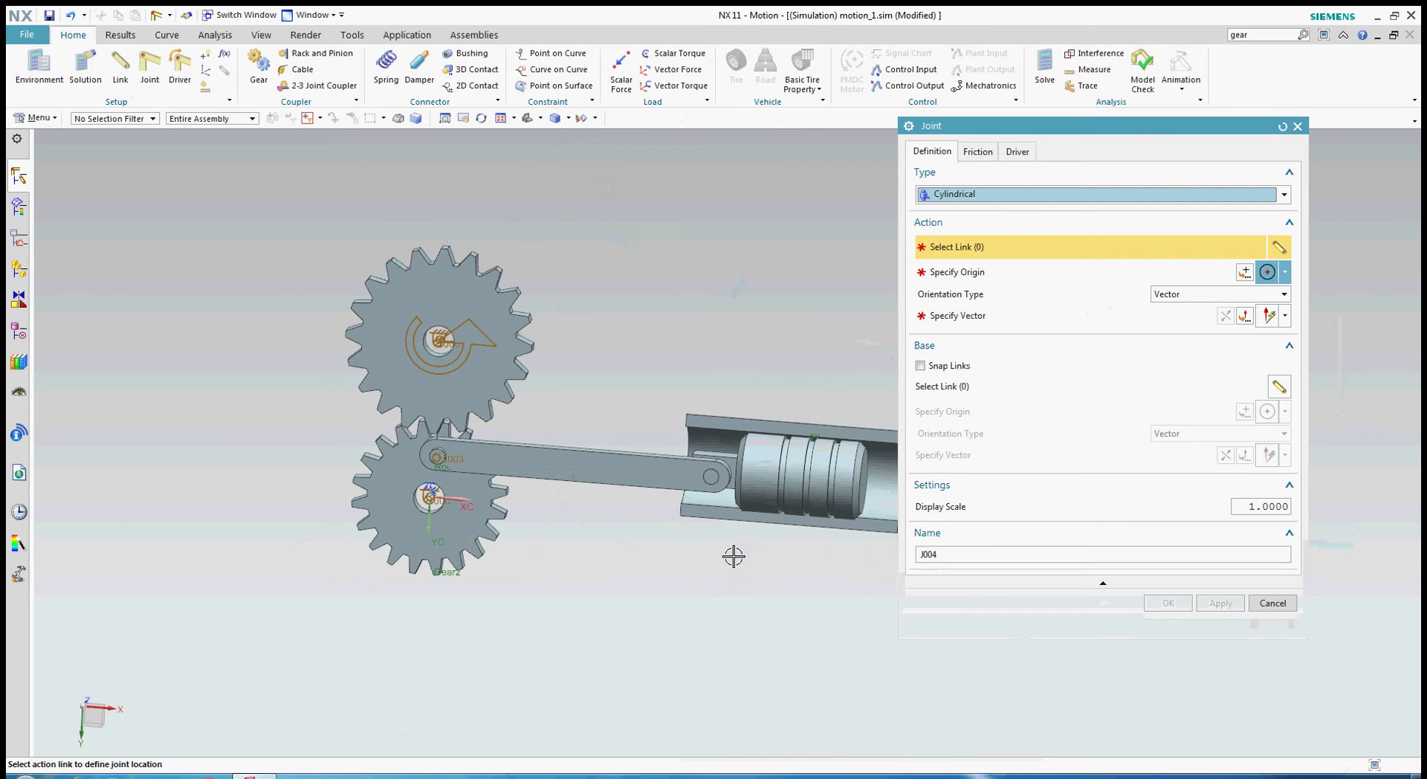
scroll(843, 476, "up", 3)
left_click(856, 466)
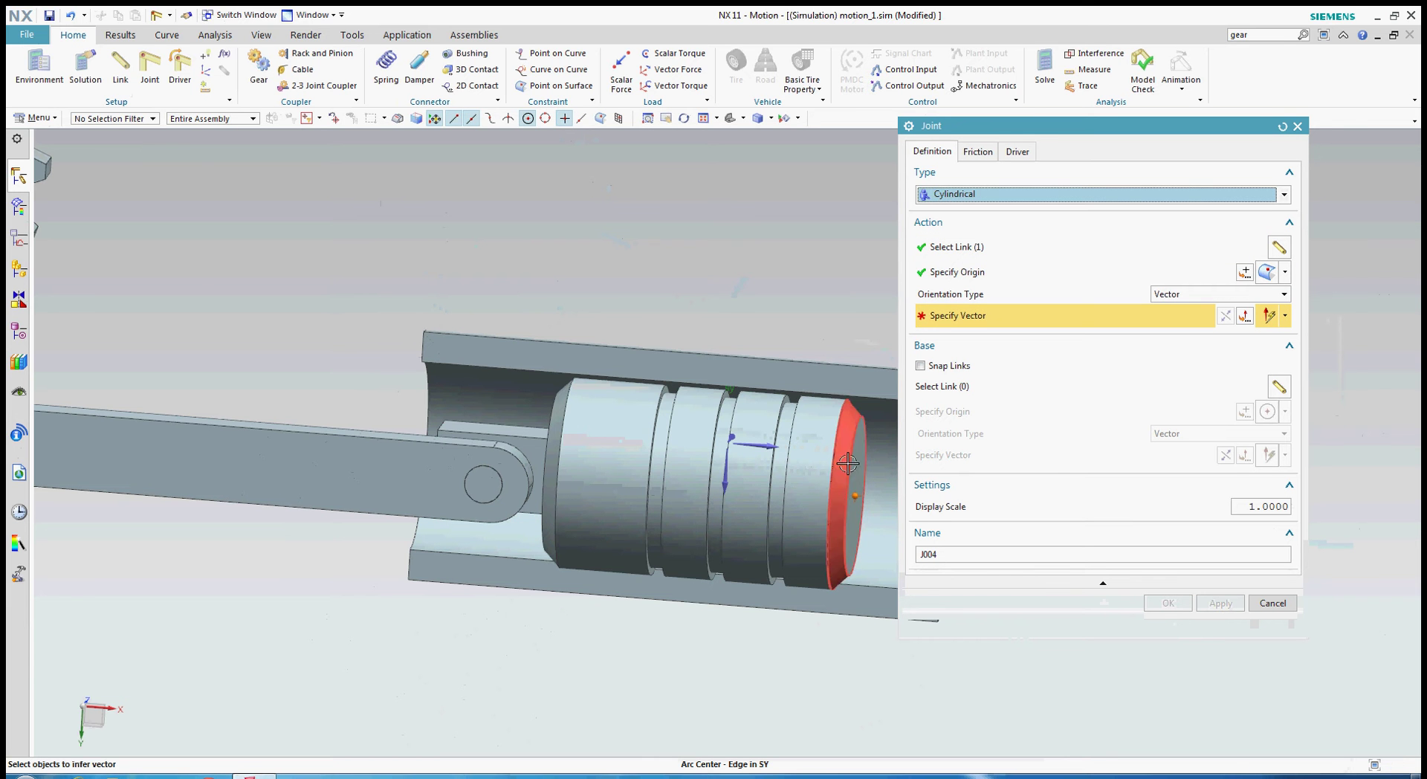
left_click(859, 494)
scroll(859, 493, "down", 3)
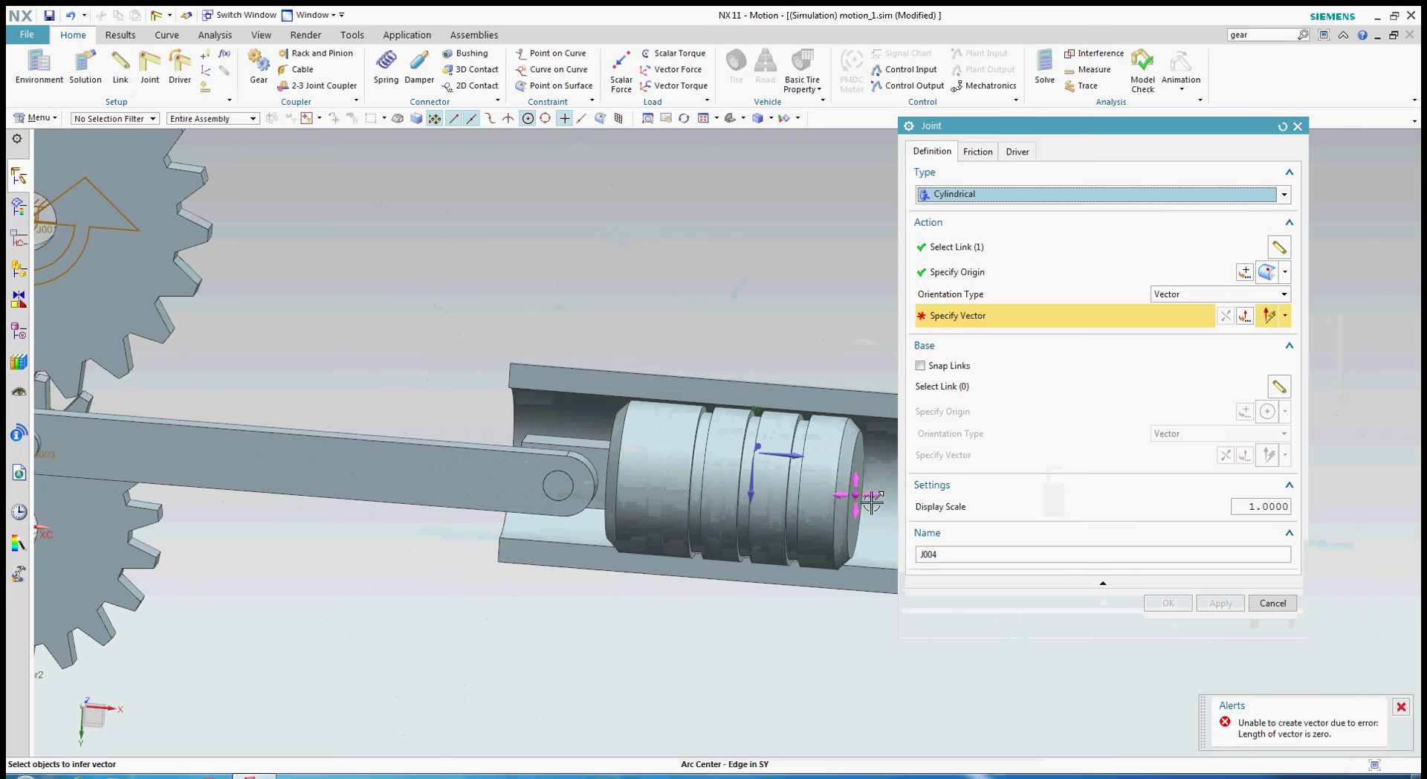
left_click(1285, 315)
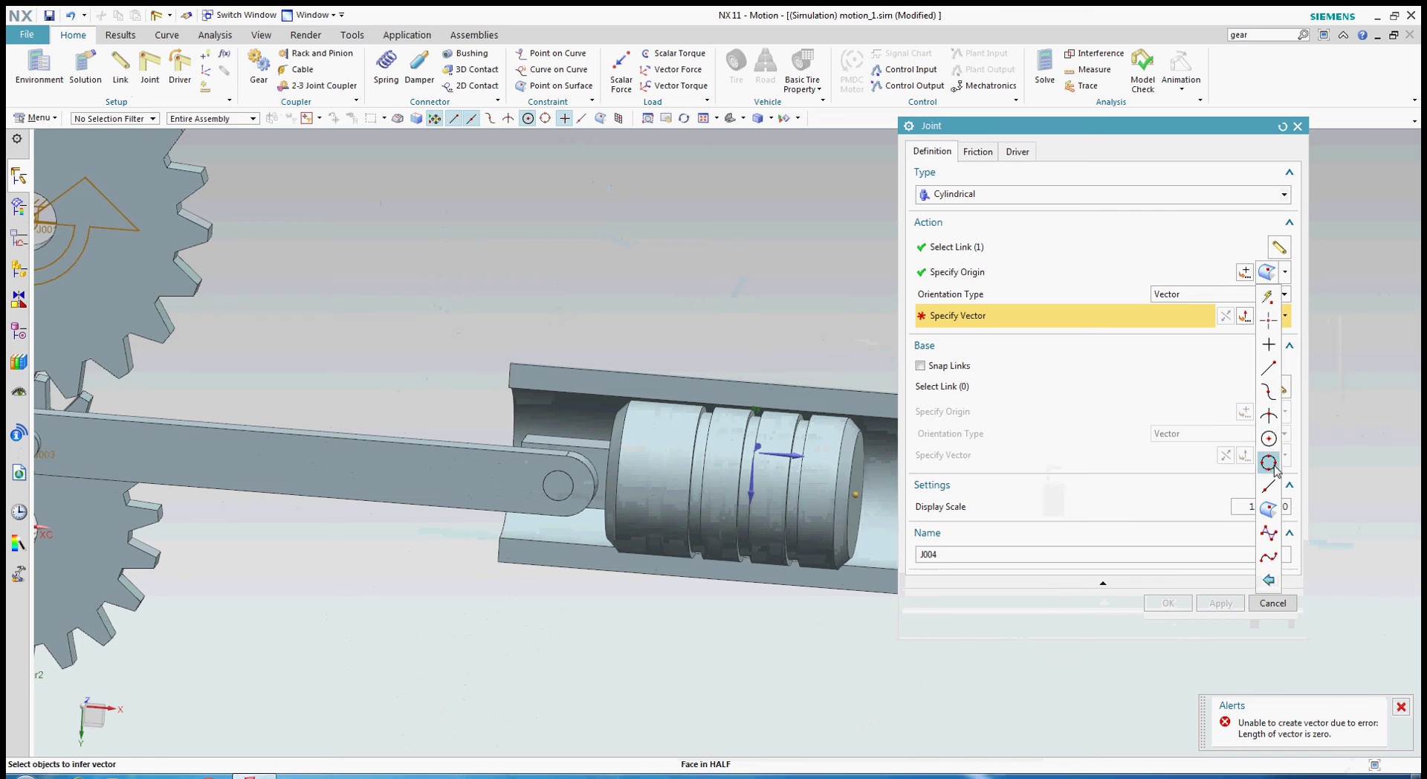
left_click(1269, 439)
scroll(855, 460, "up", 2)
left_click(855, 461)
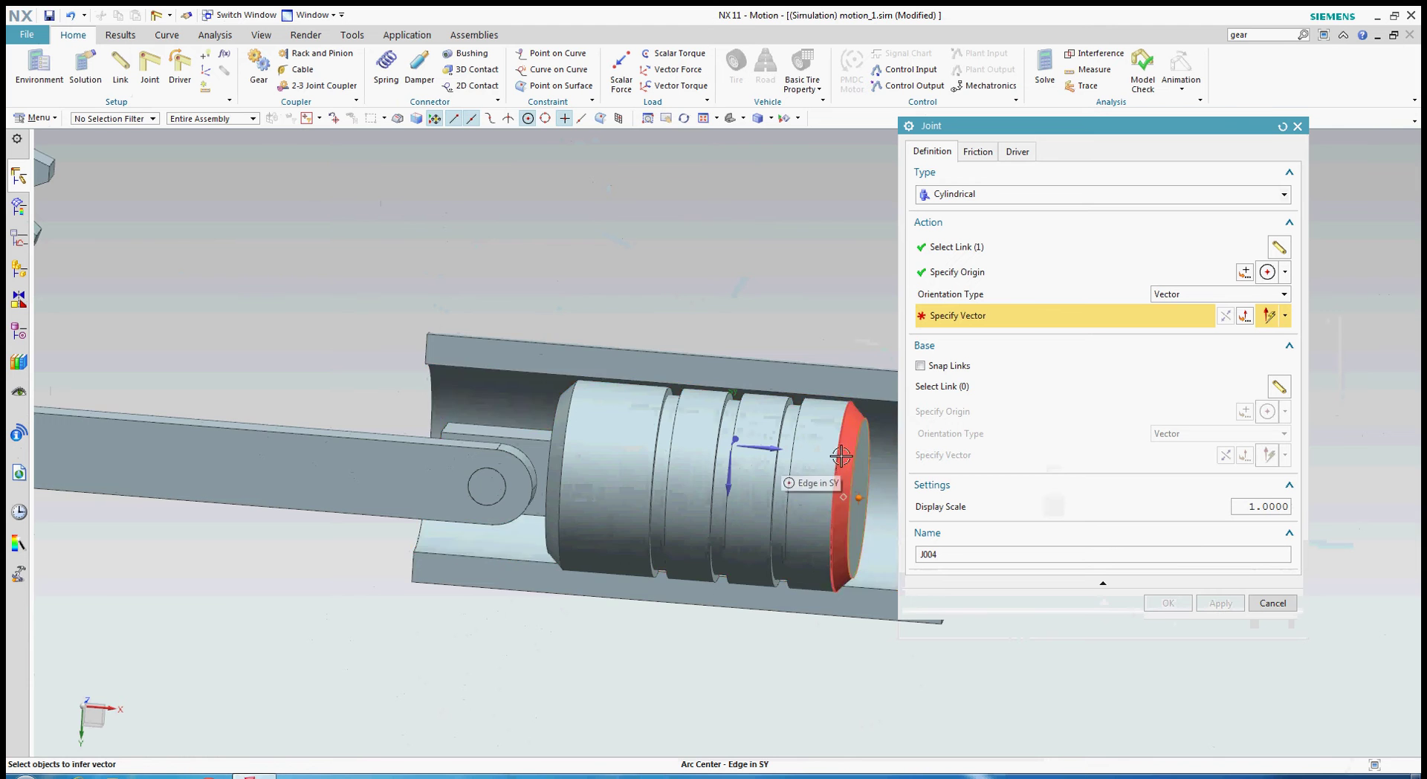
scroll(870, 524, "down", 3)
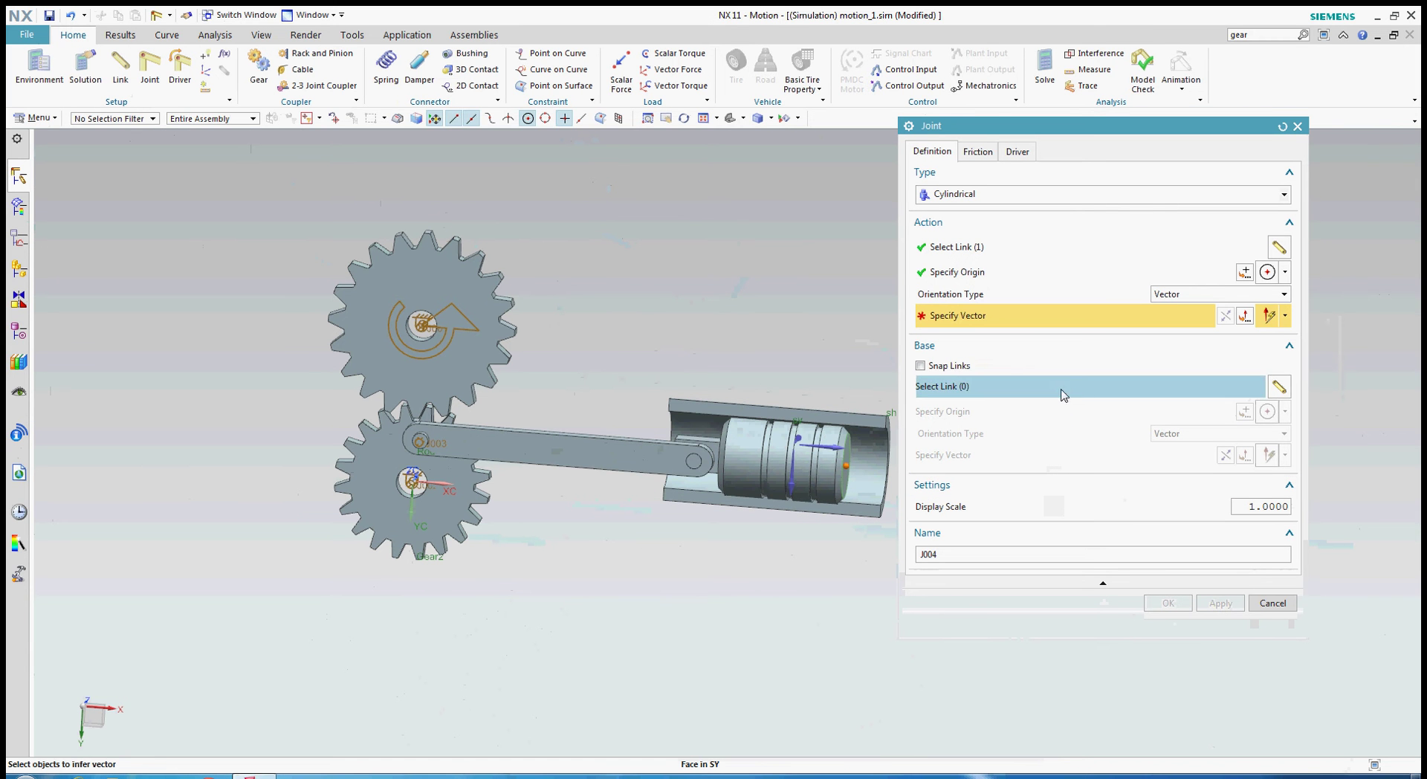
left_click(994, 393)
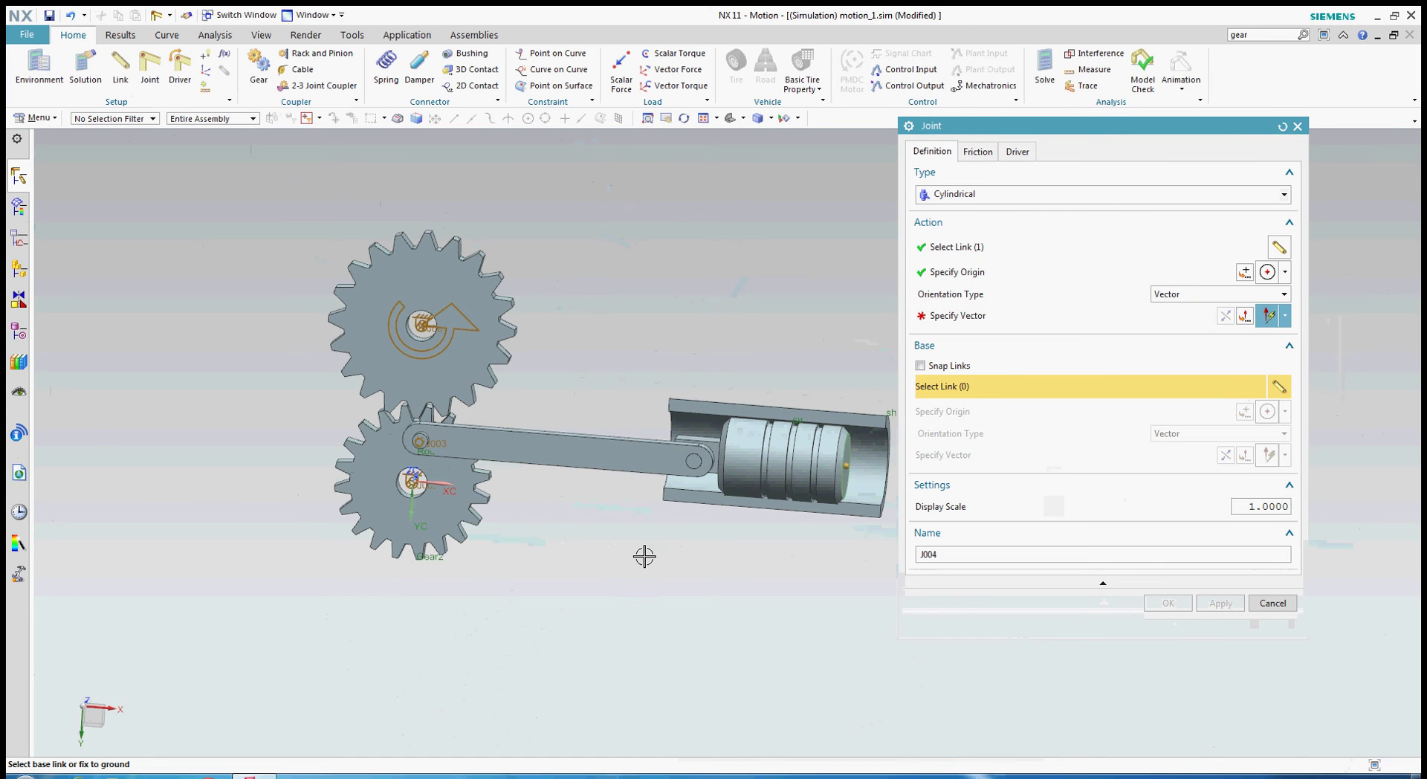
left_click(603, 469)
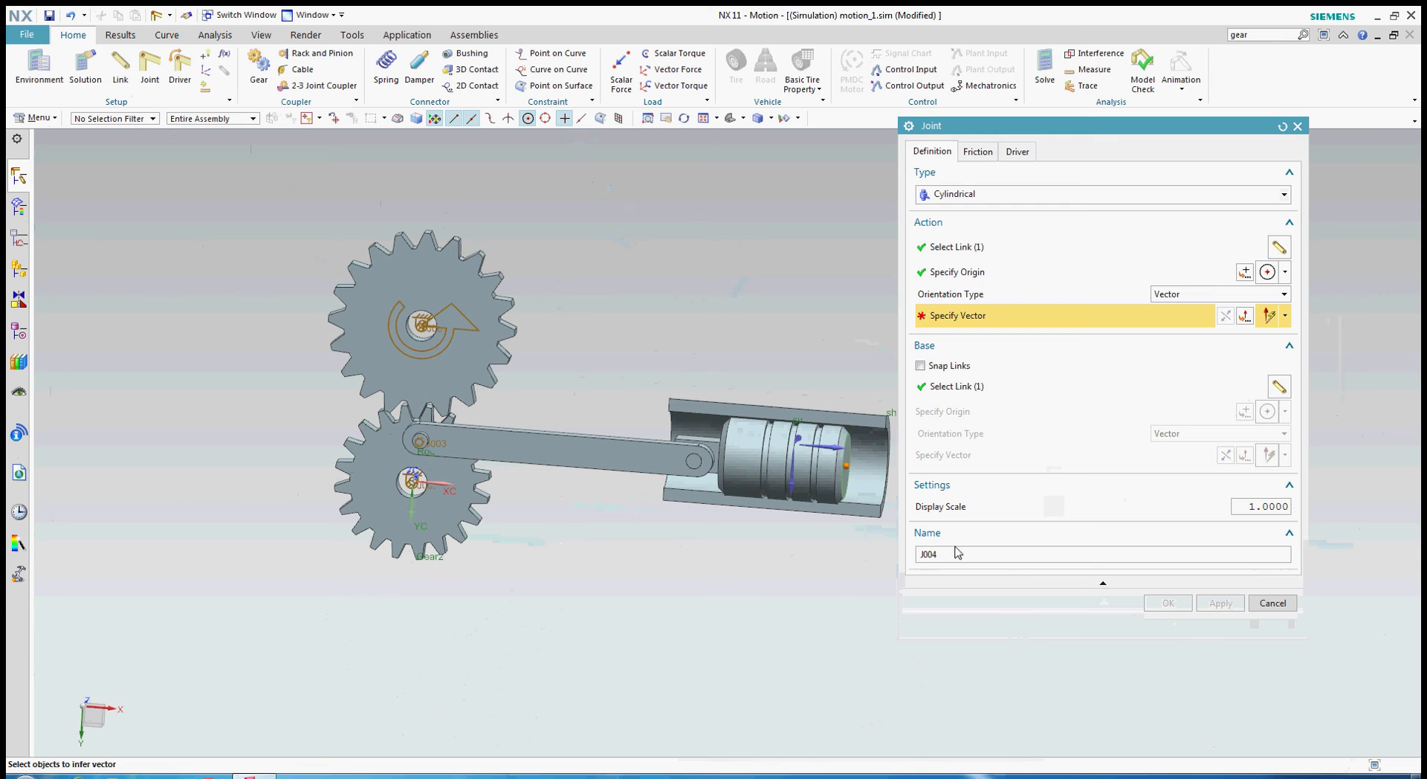
left_click(1275, 603)
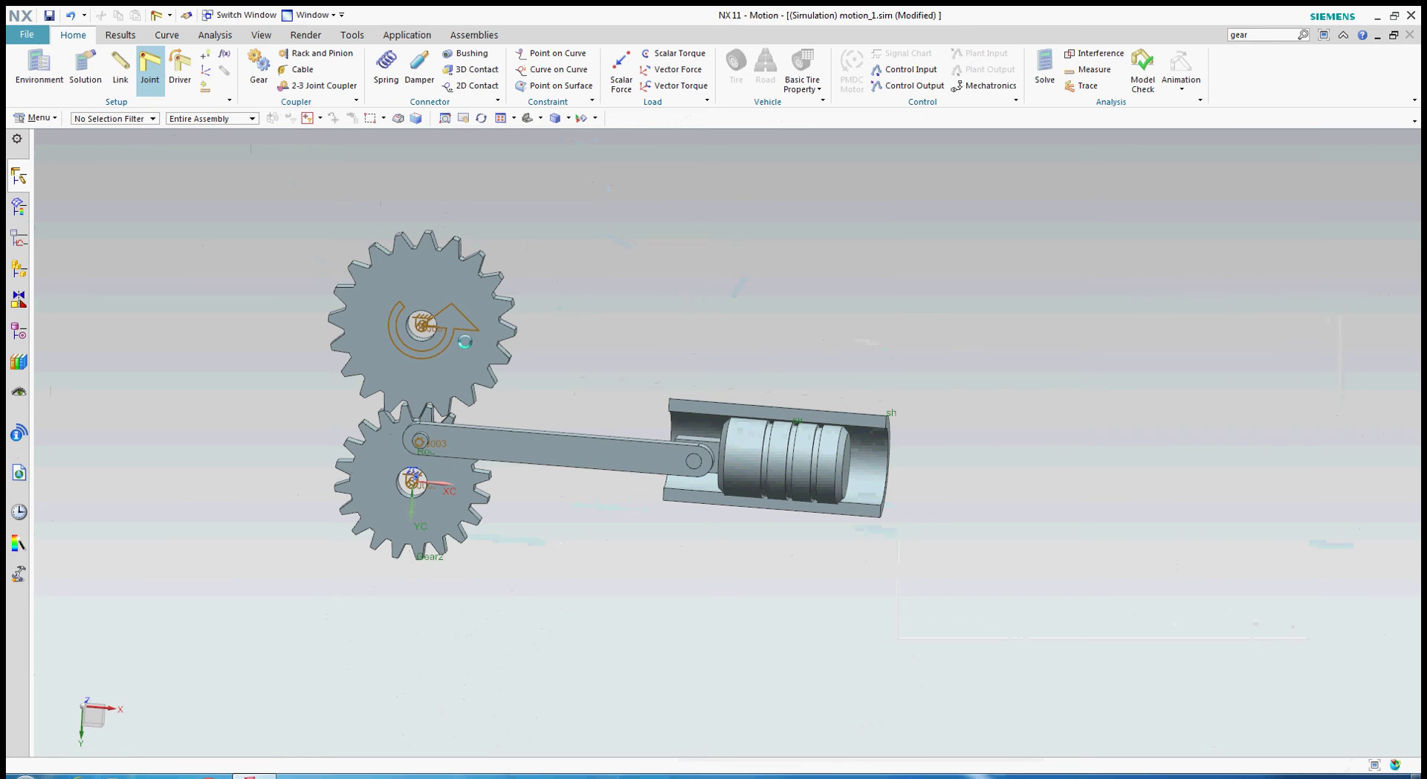
Start a joint on the piston link, with its origin at the arc centre of the piston's flat end-face edge
left_click(149, 67)
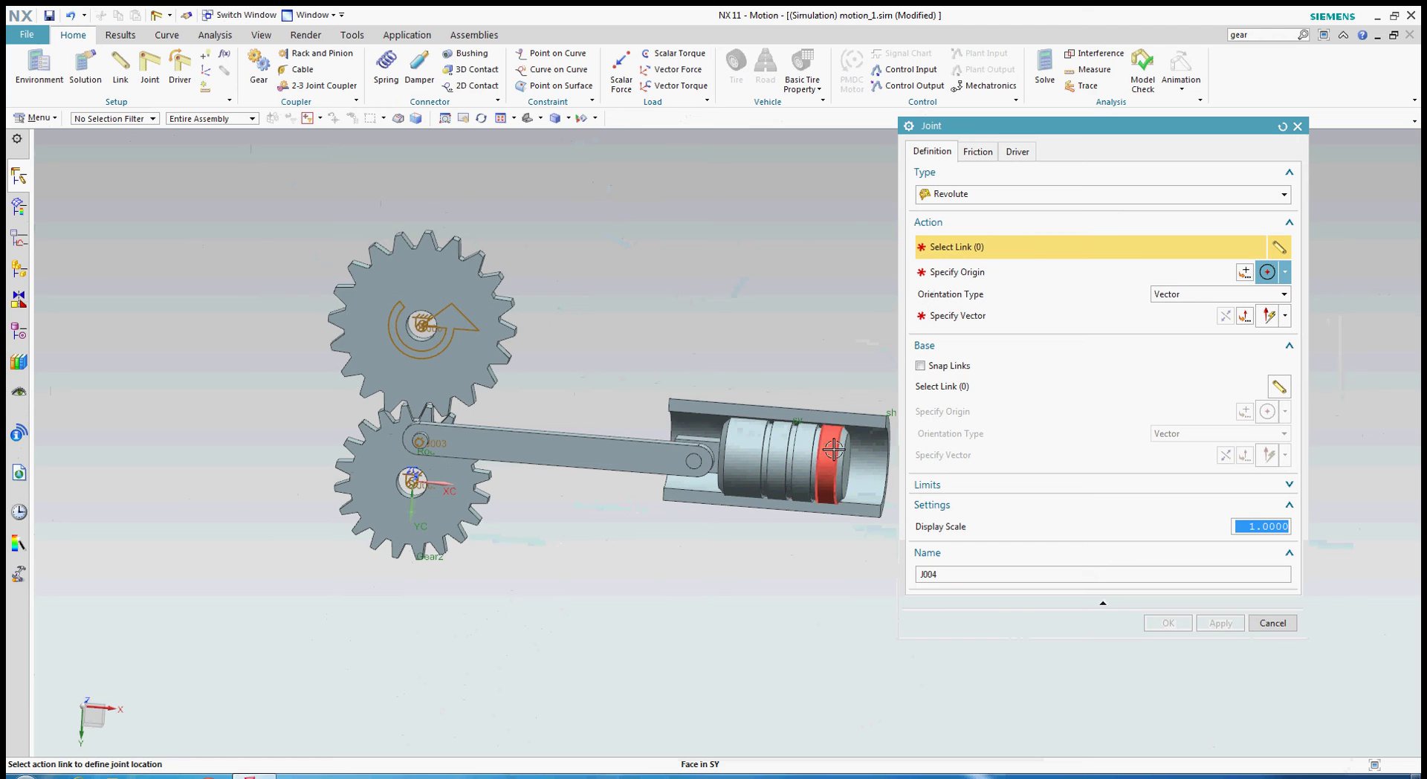
scroll(834, 448, "up", 5)
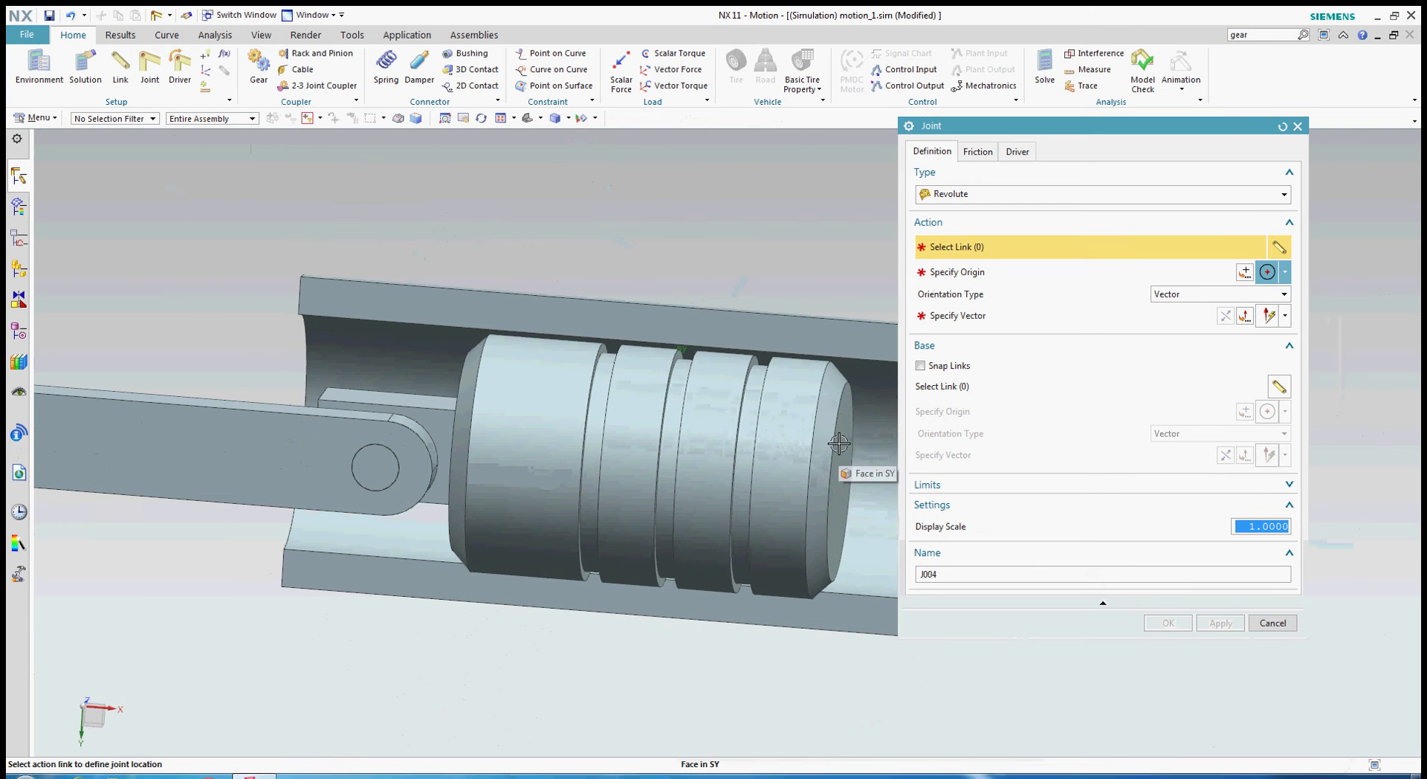
left_click(837, 437)
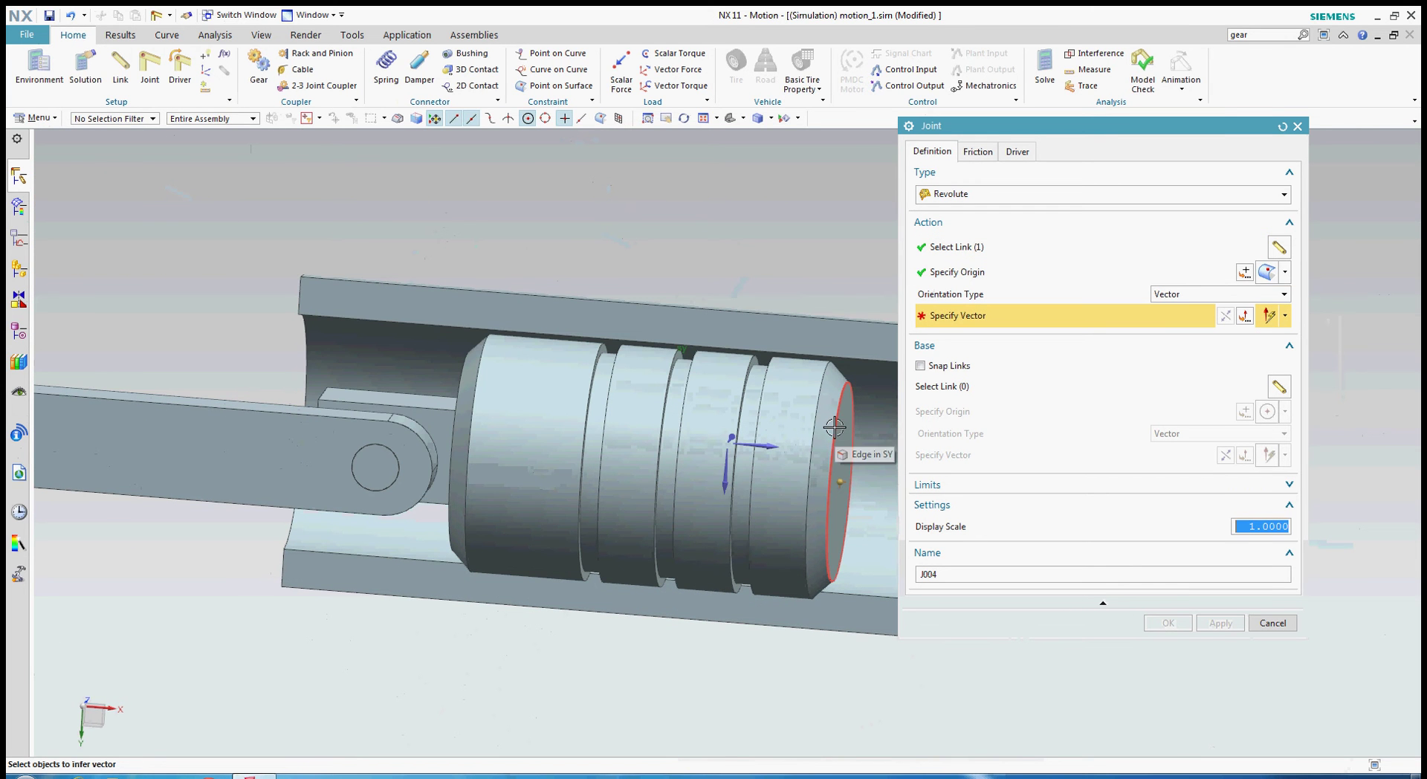
left_click(1286, 272)
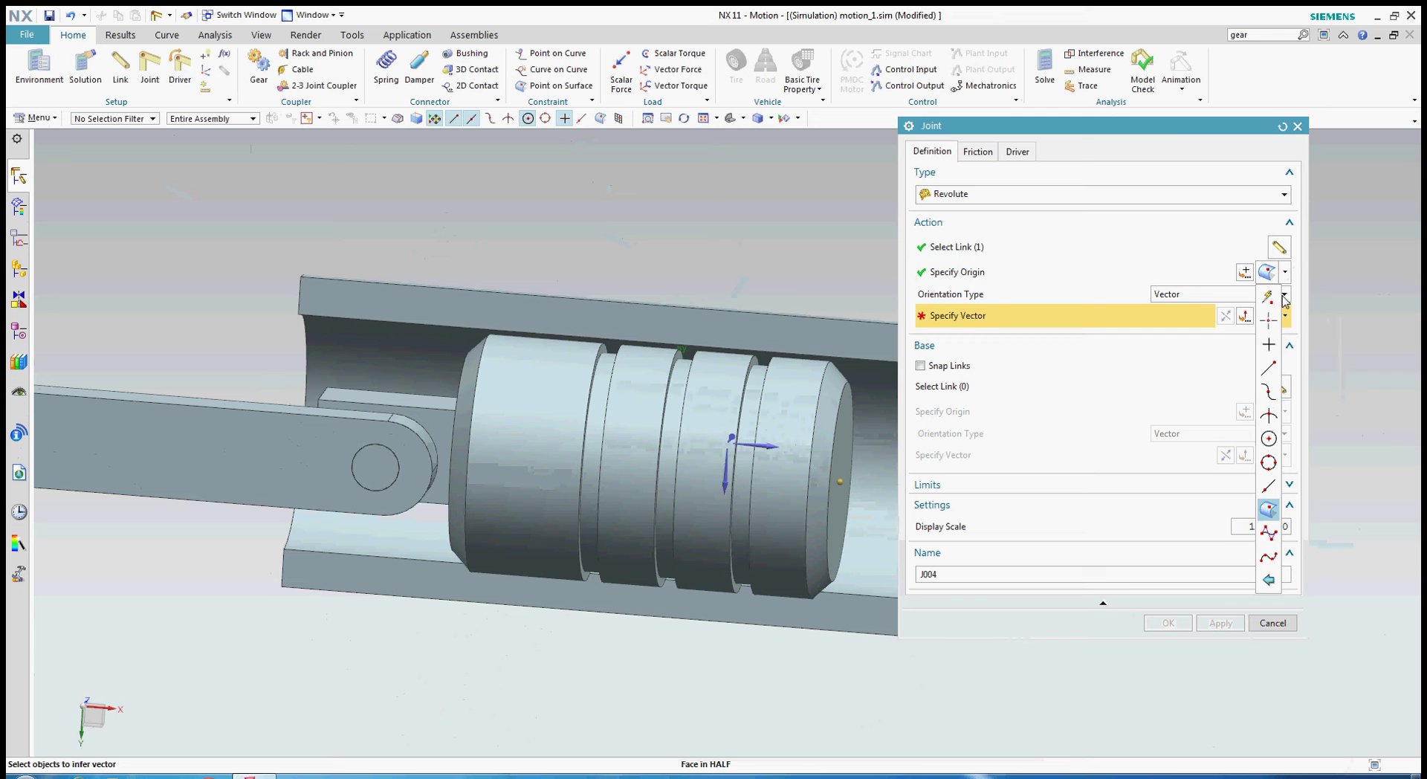
left_click(1269, 439)
left_click(848, 428)
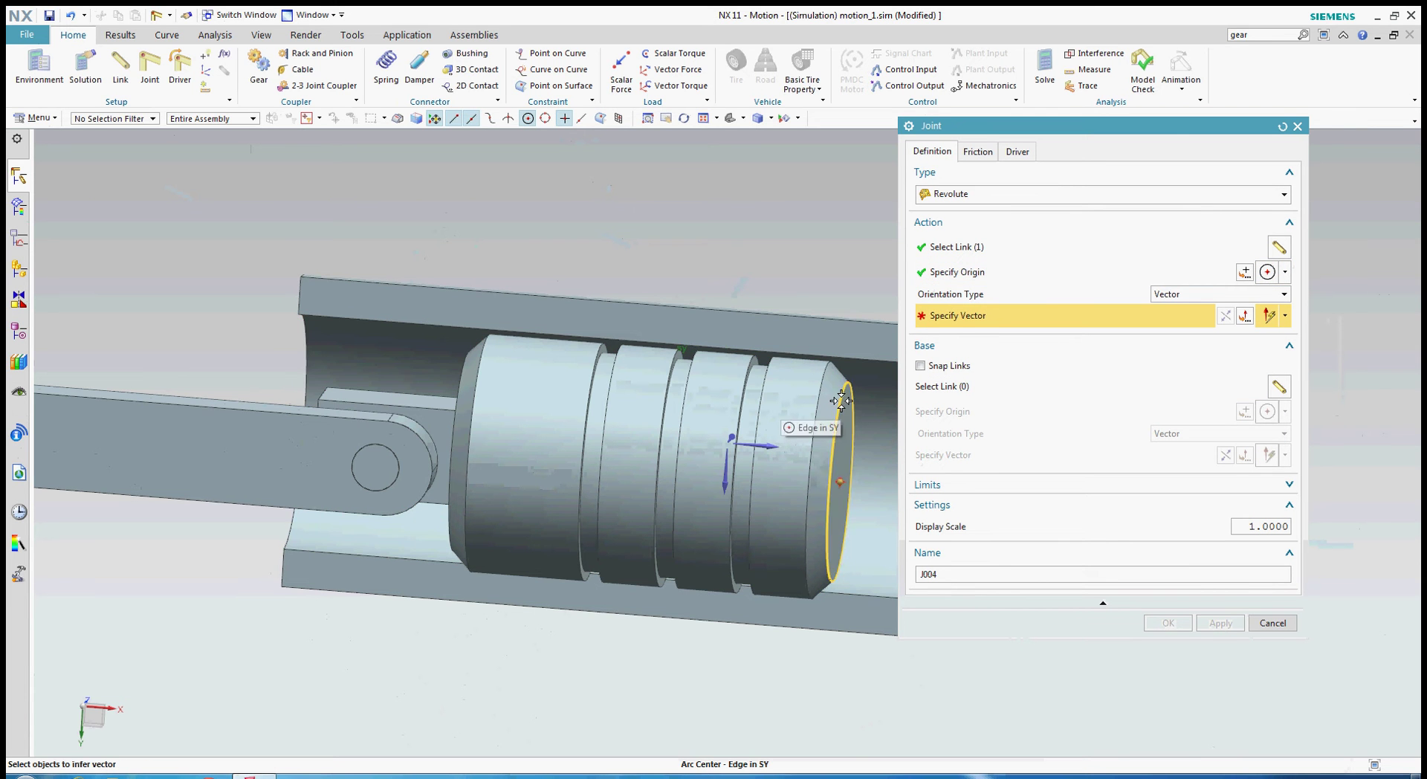
Set the Rod link as the base link of the piston's joint
key("ctrl+f")
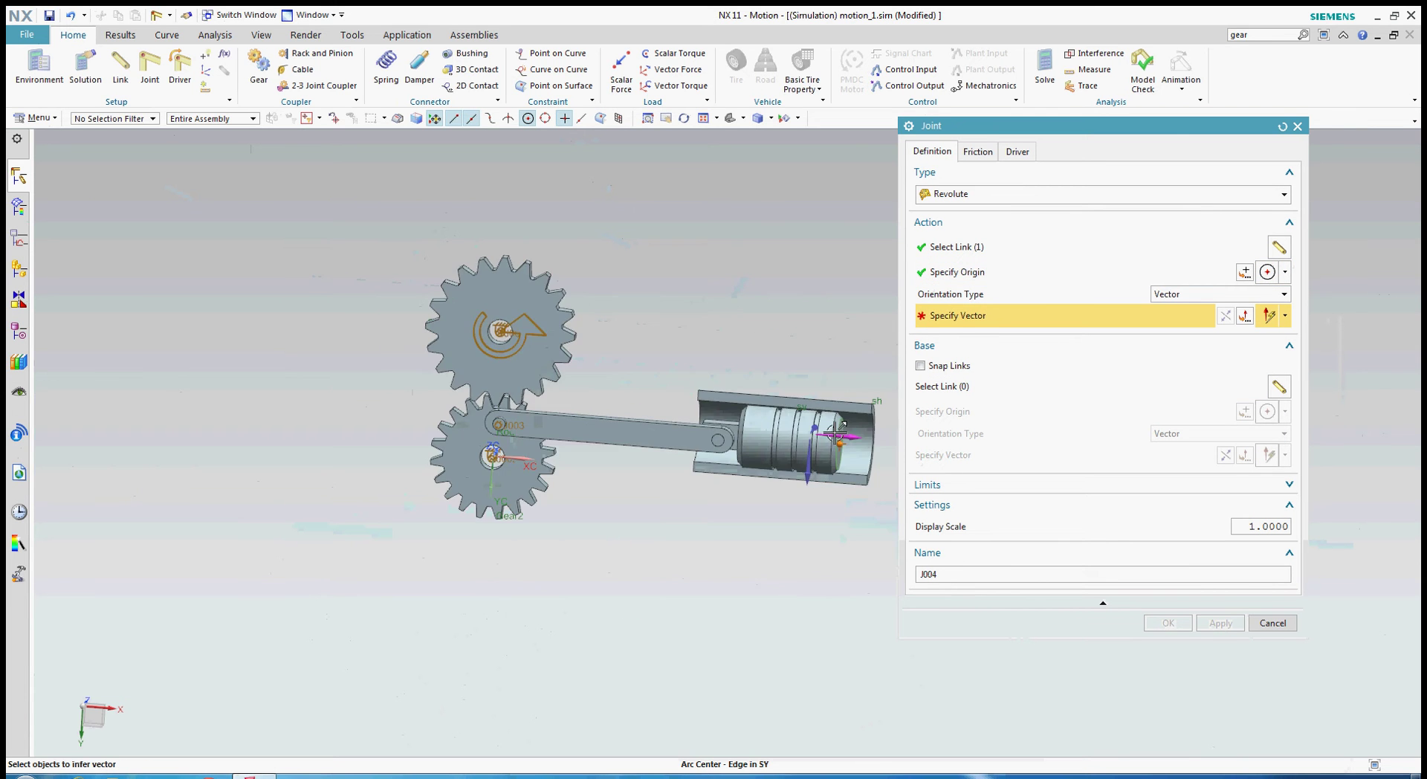
left_click(1061, 386)
left_click(16, 177)
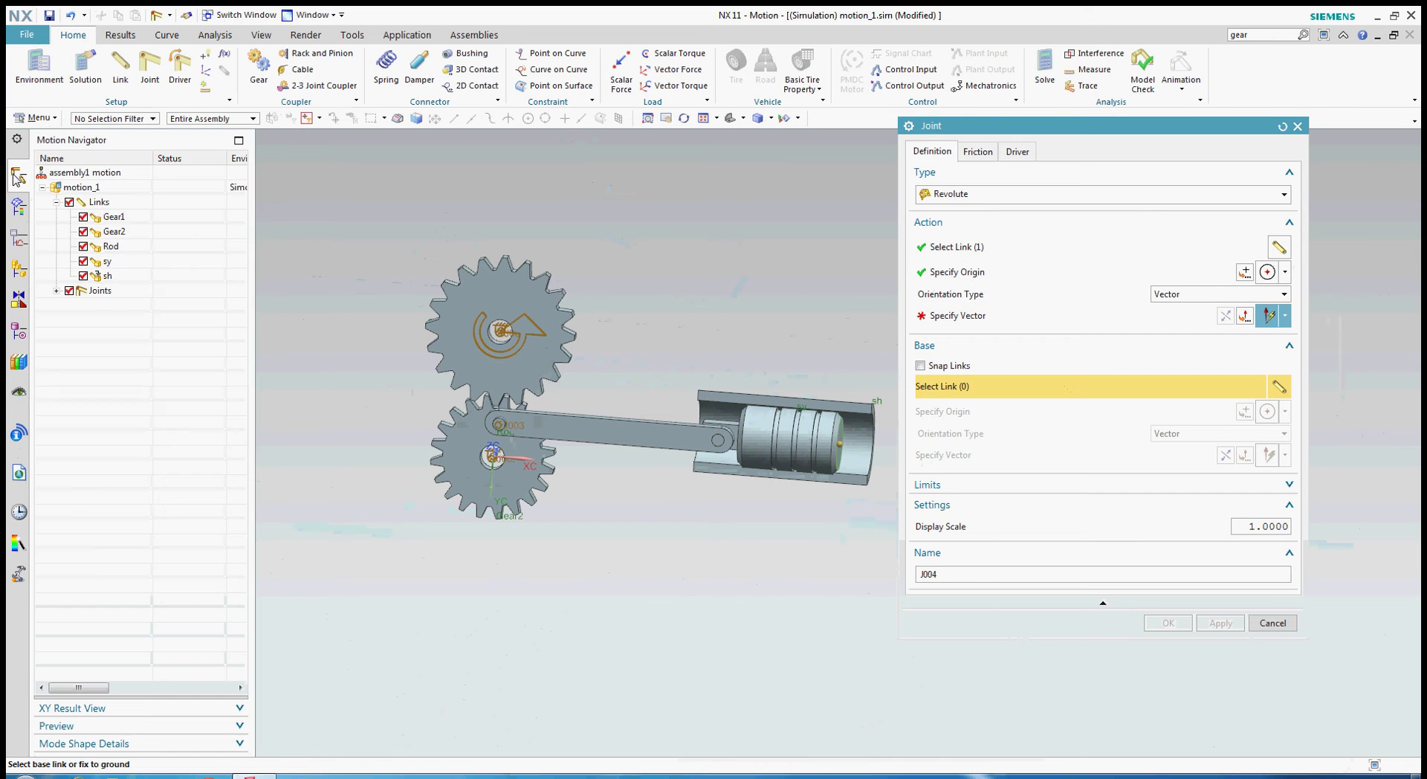
left_click(86, 248)
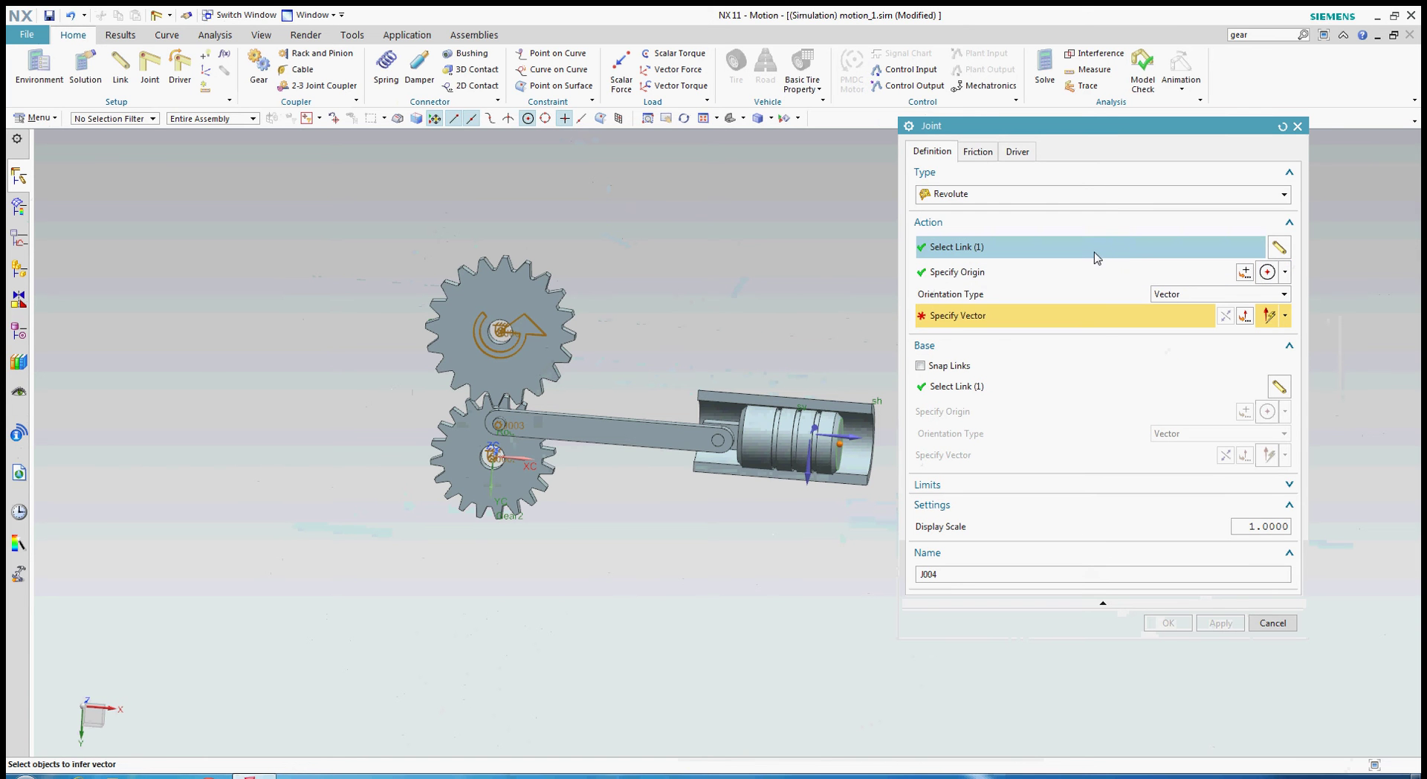
Change the piston's joint type to Slider and check its selected action link, origin and base link
left_click(1013, 198)
left_click(997, 223)
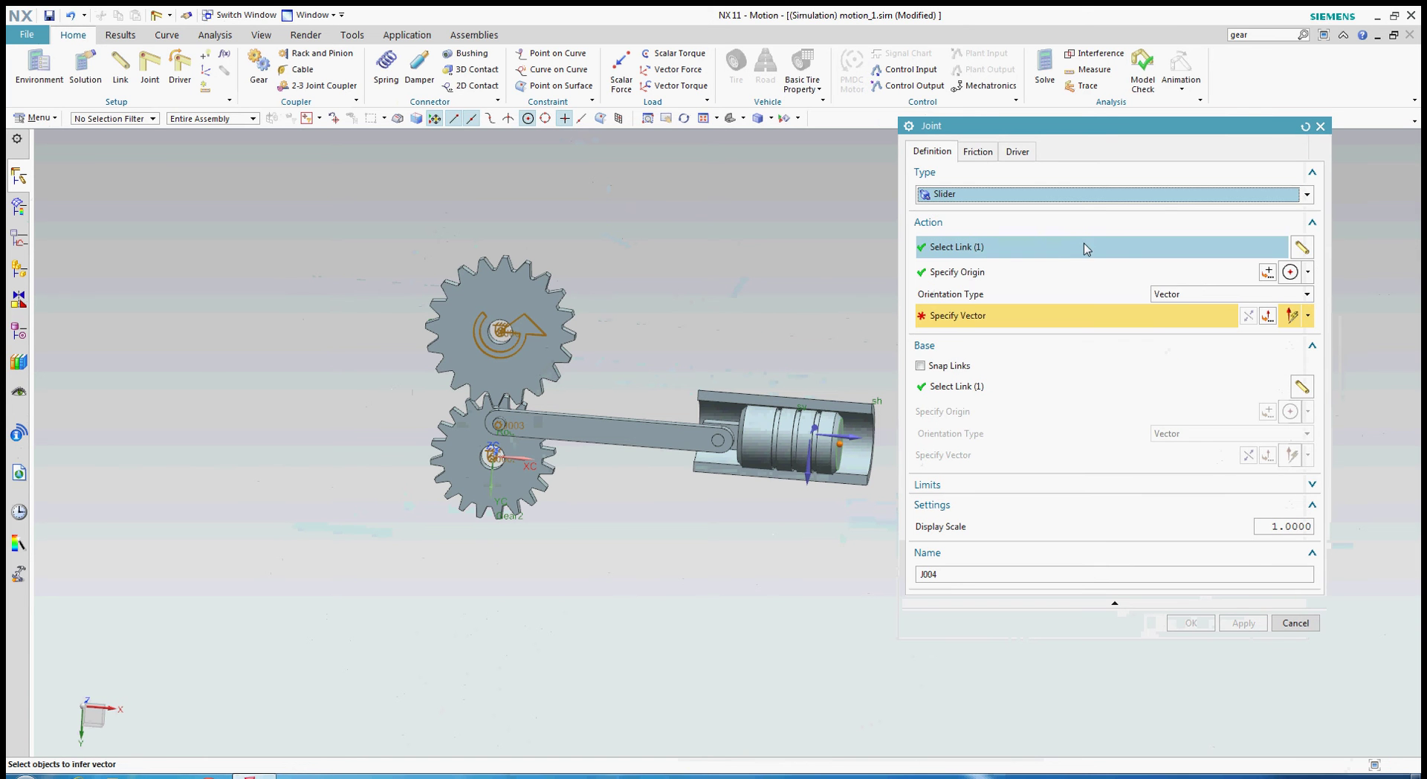
left_click(1058, 254)
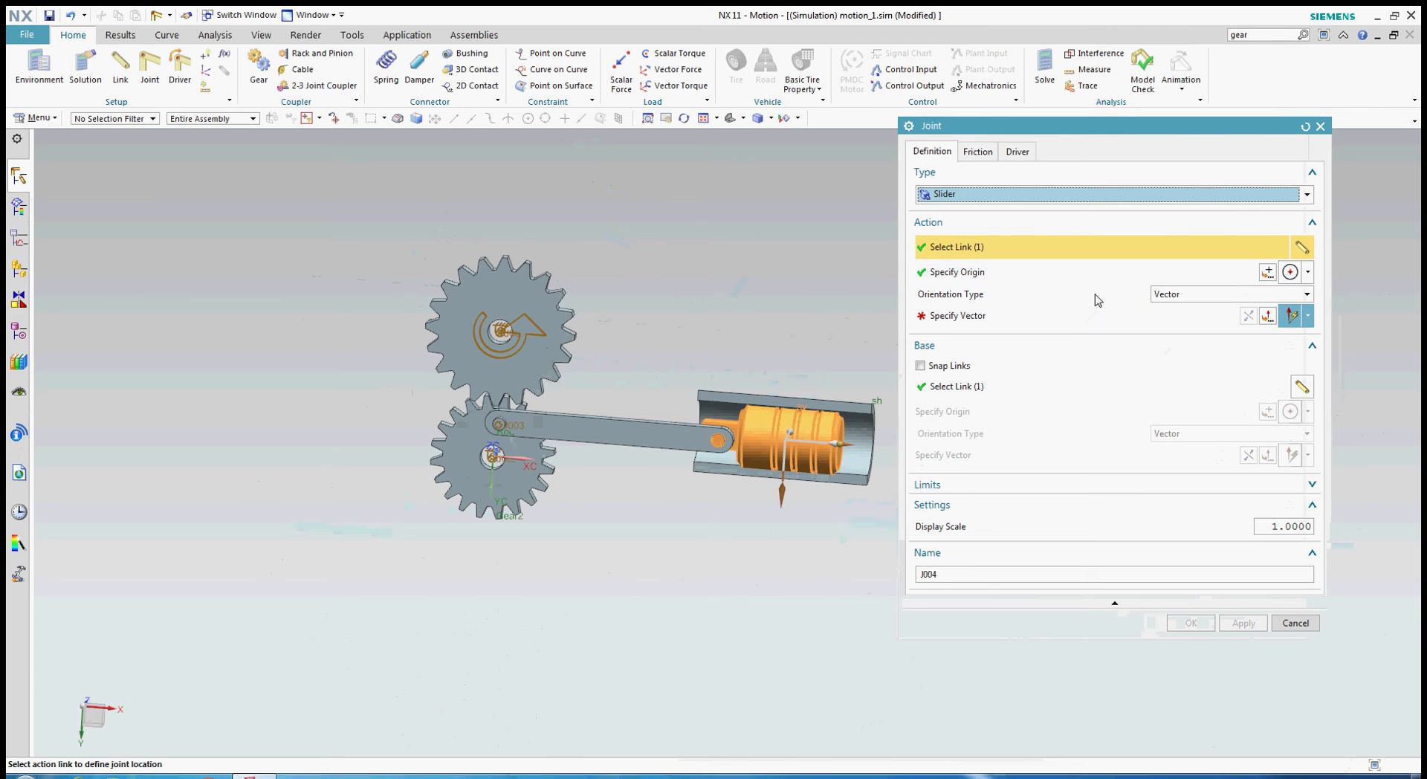
left_click(1019, 273)
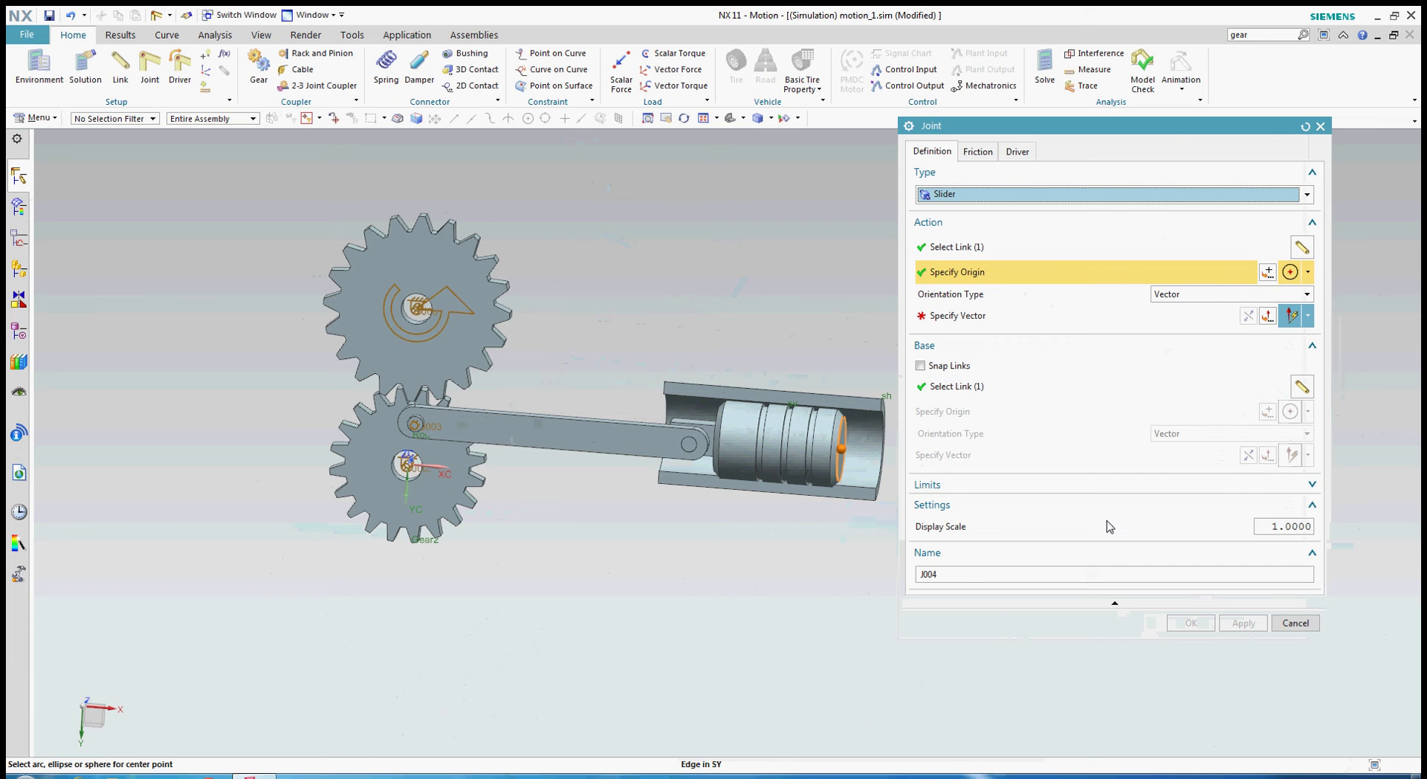
left_click(1065, 393)
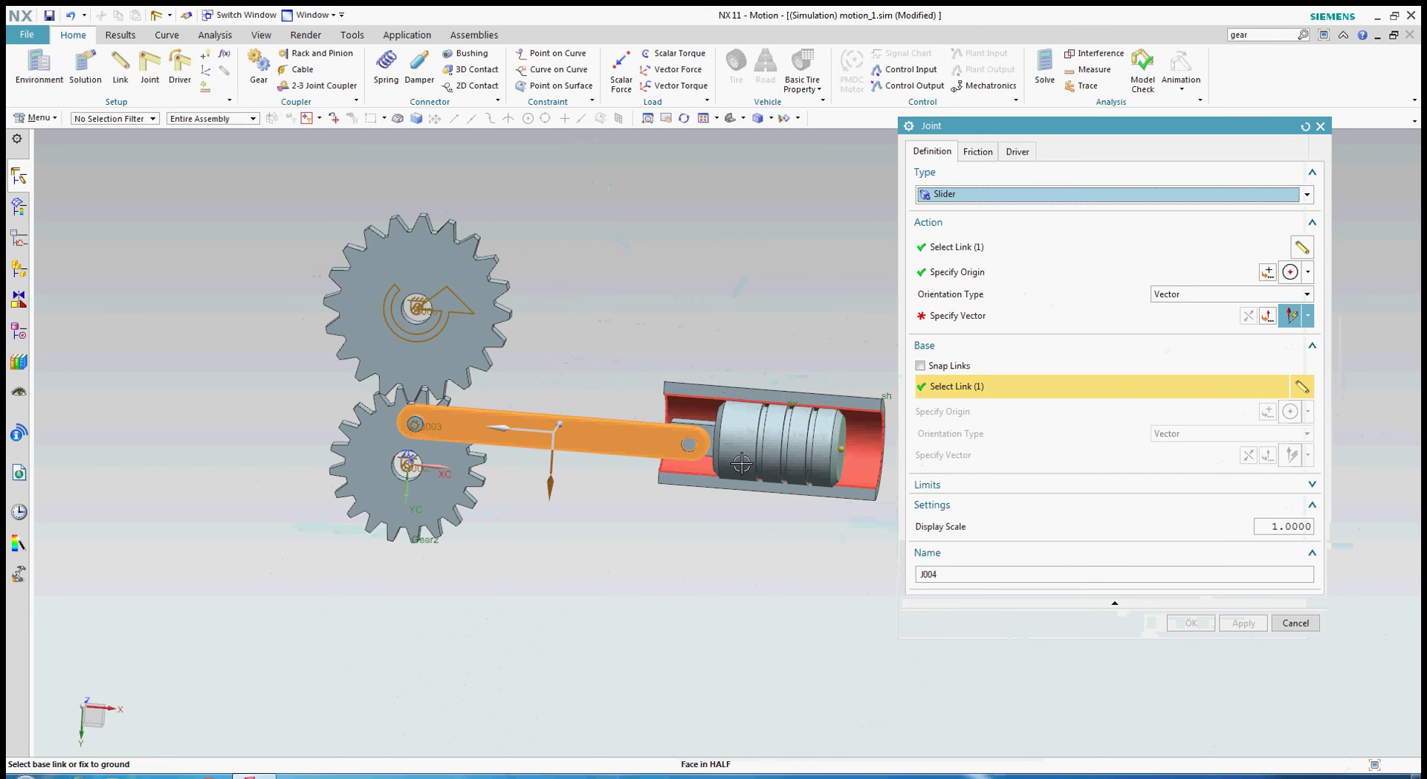
Orient the slider joint's vector normal to the piston's end-face edge, check the base link and create the joint
left_click(1144, 332)
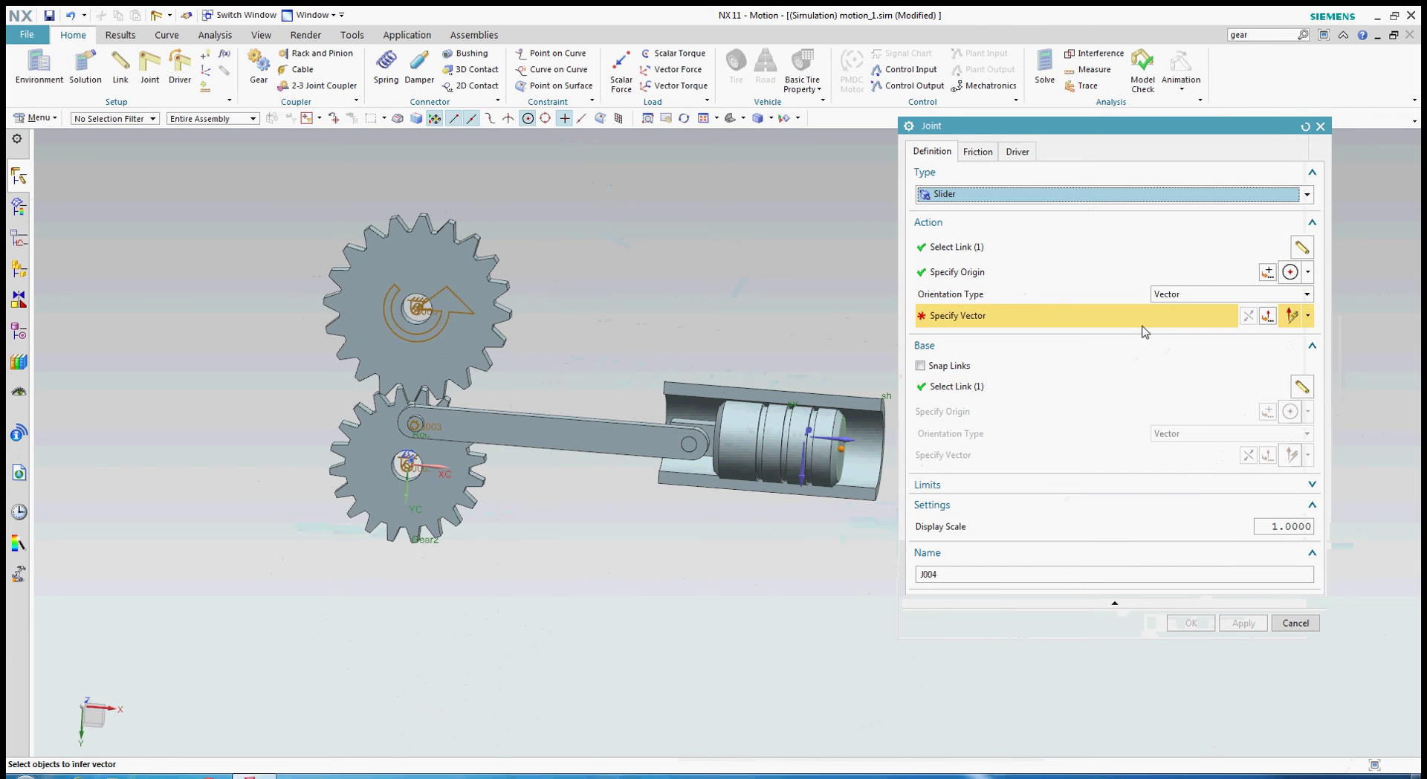
scroll(862, 446, "up", 4)
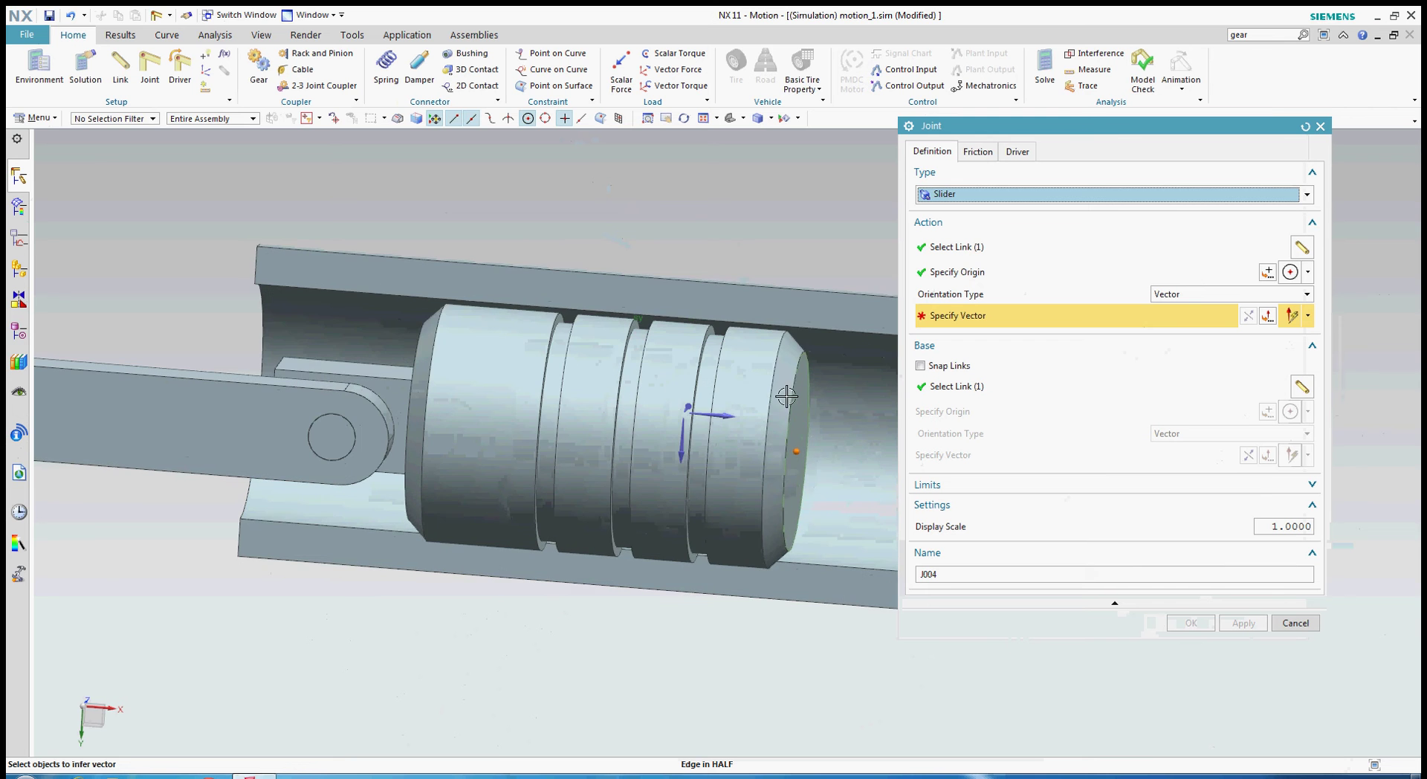
left_click(789, 394)
scroll(794, 431, "down", 4)
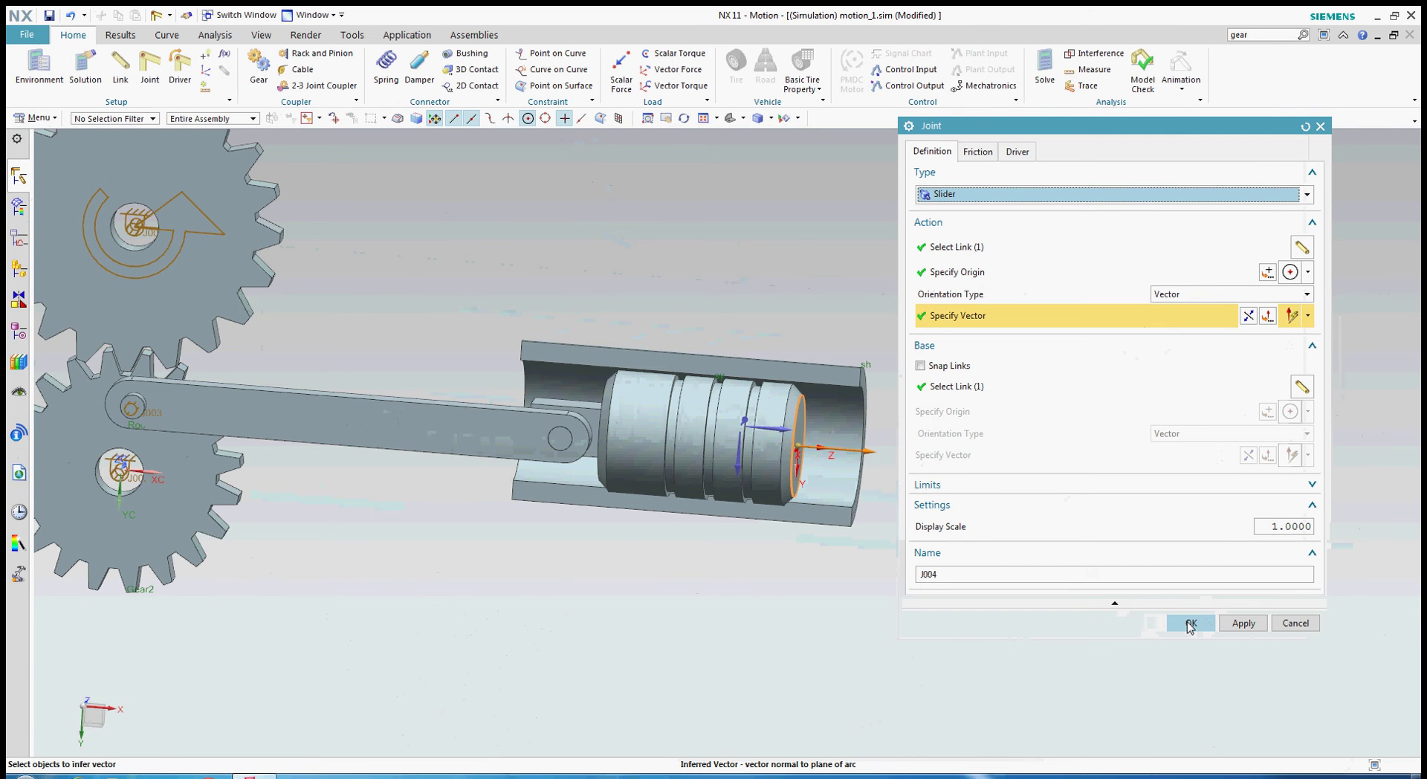
left_click(1080, 390)
left_click(1189, 623)
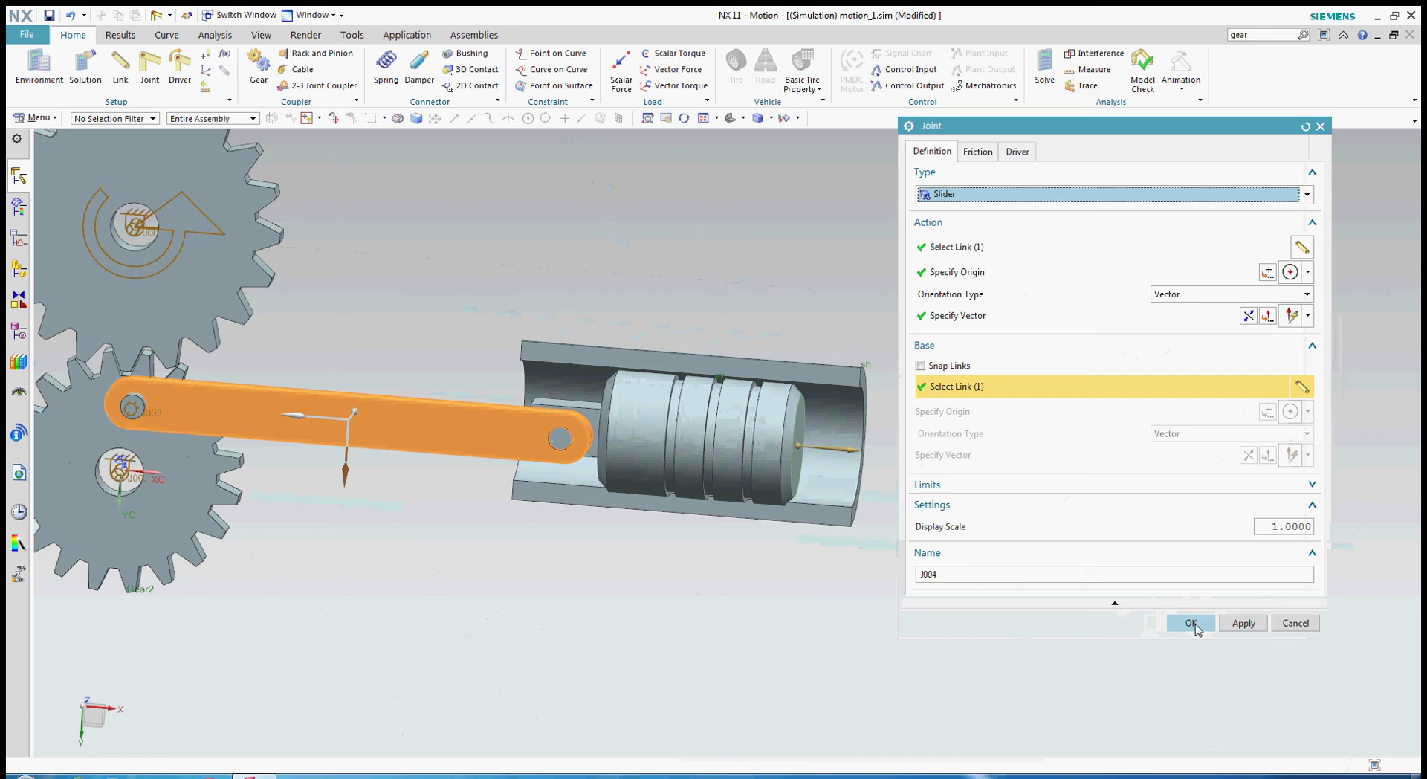
scroll(848, 522, "down", 3)
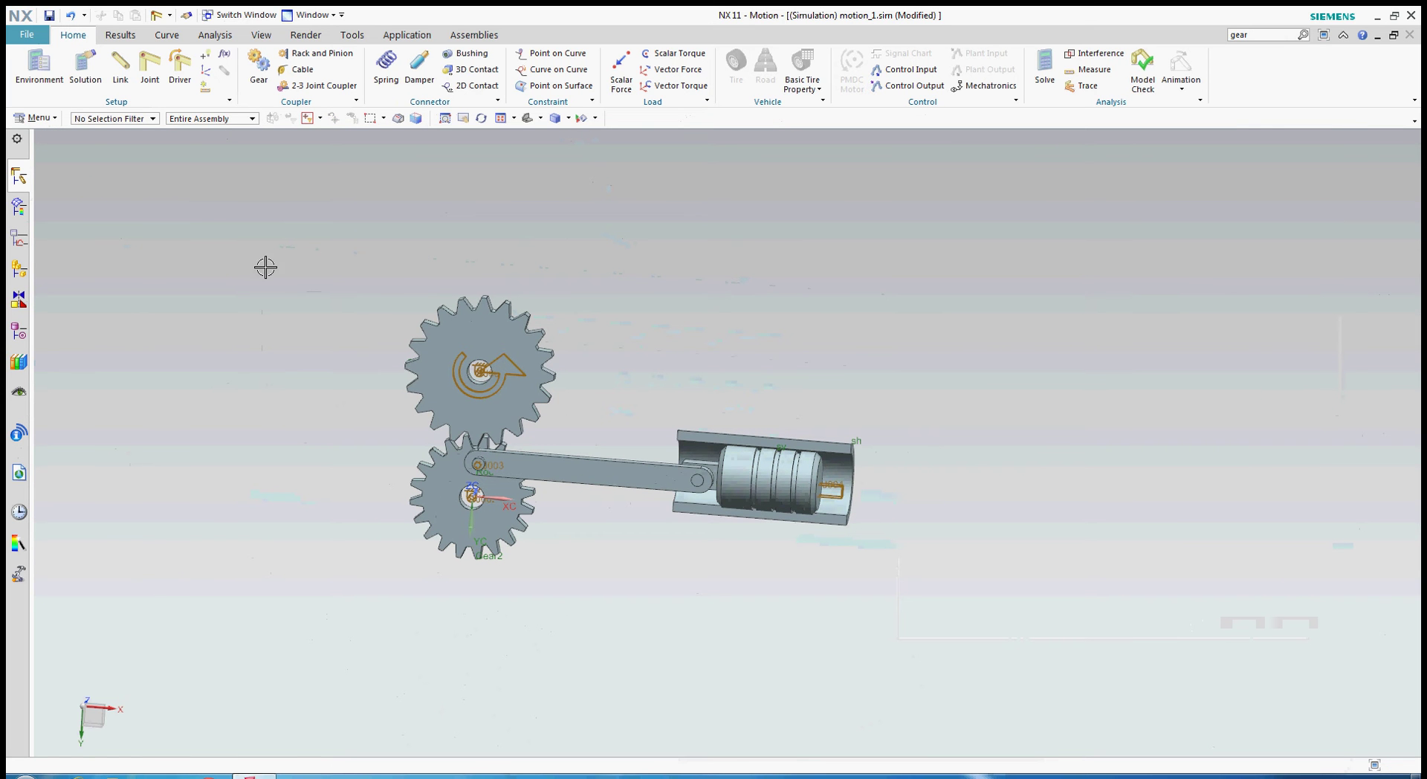
left_click(19, 177)
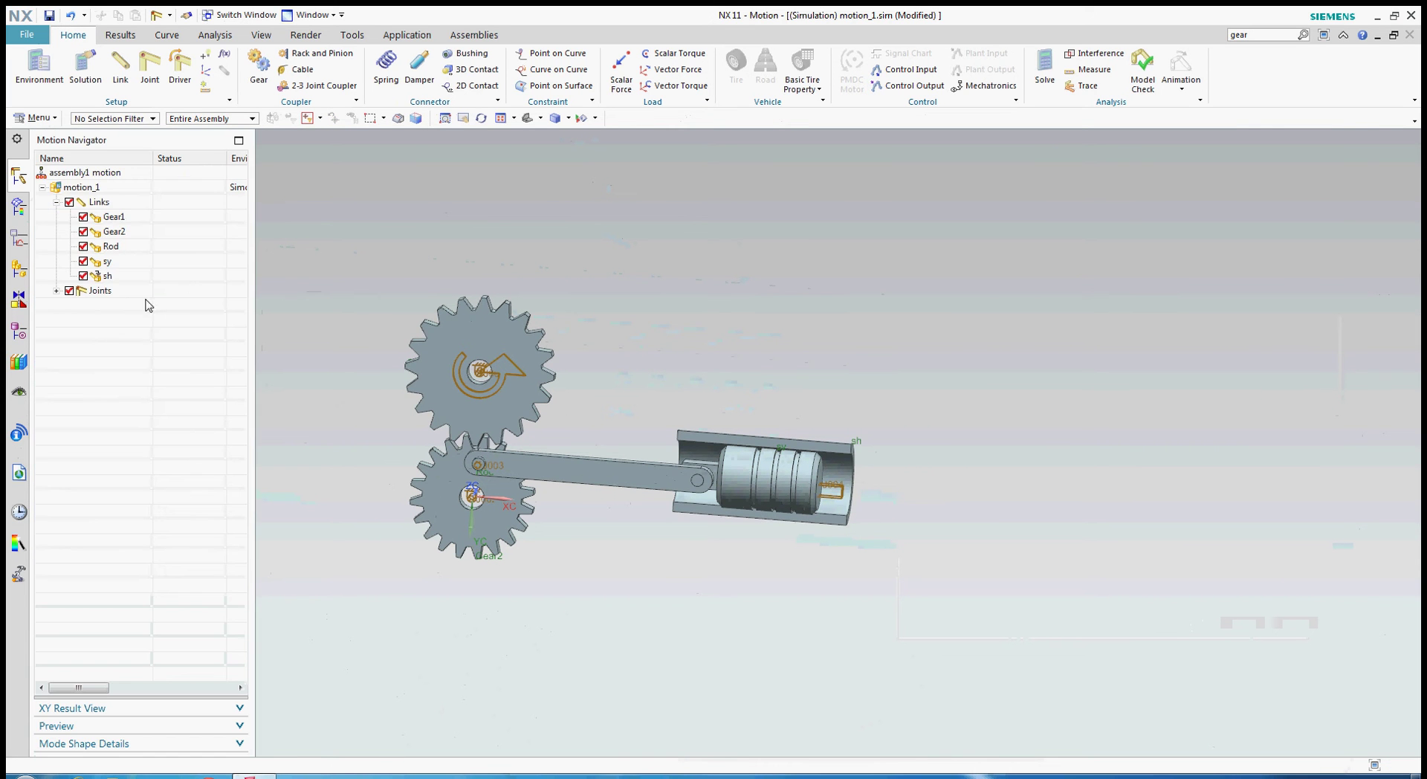
left_click(149, 67)
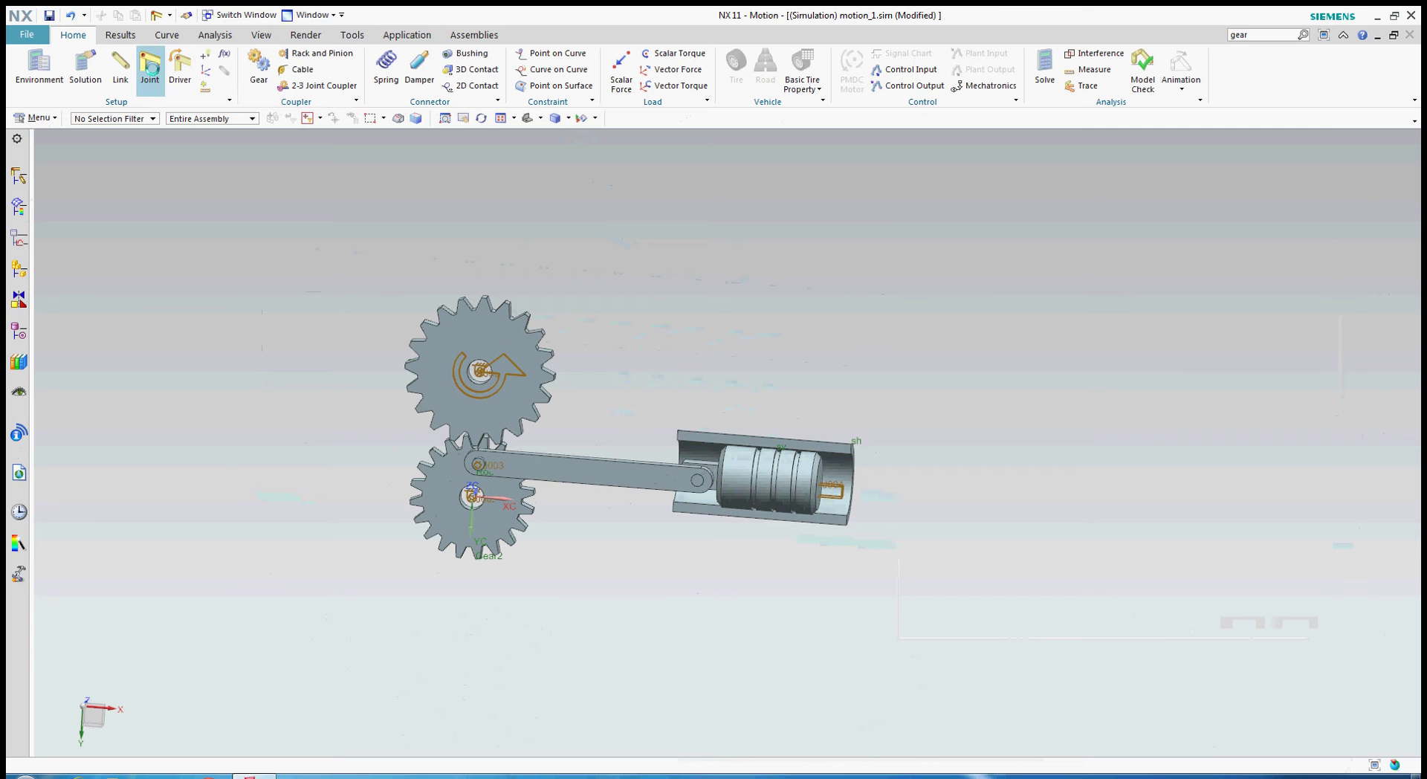
scroll(810, 442, "up", 3)
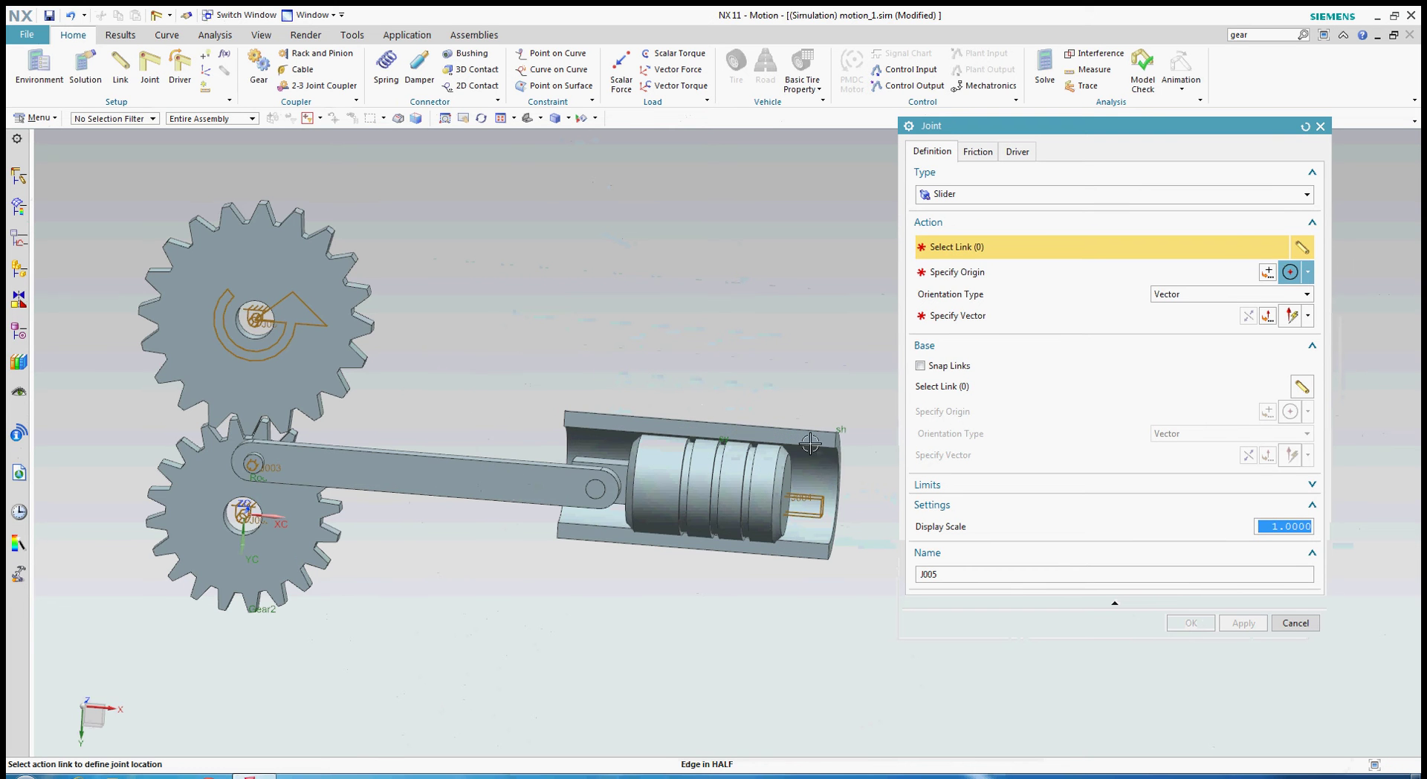
left_click(961, 196)
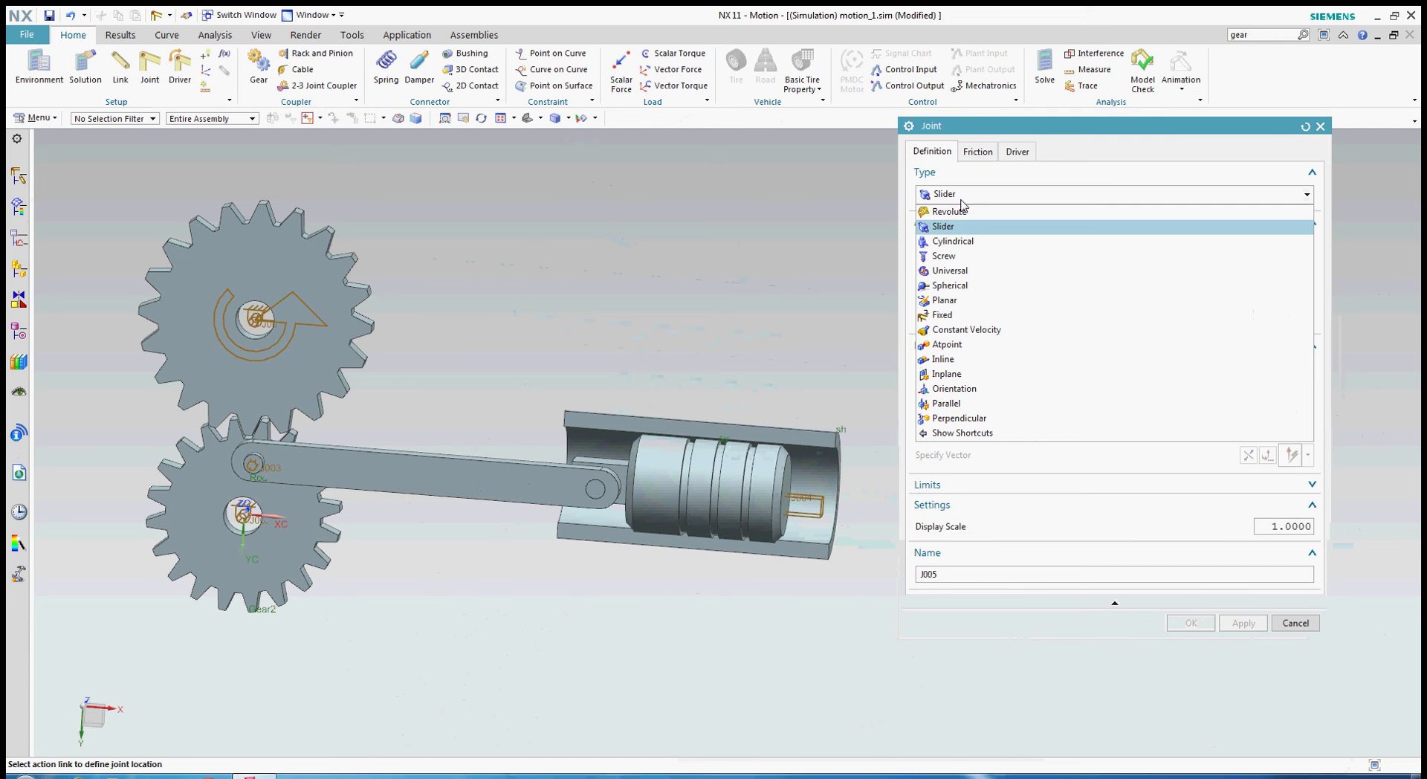
left_click(958, 214)
left_click(960, 196)
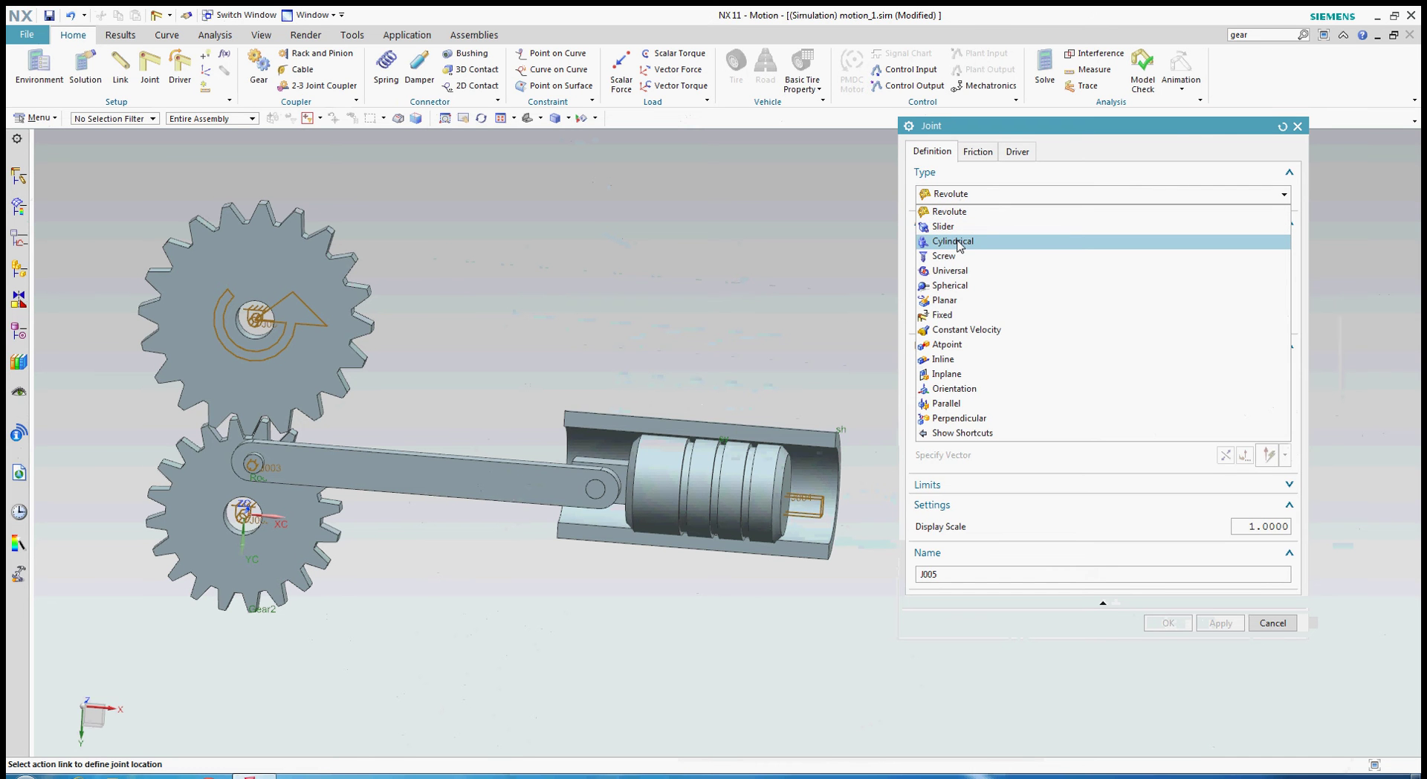
left_click(959, 242)
left_click(1294, 604)
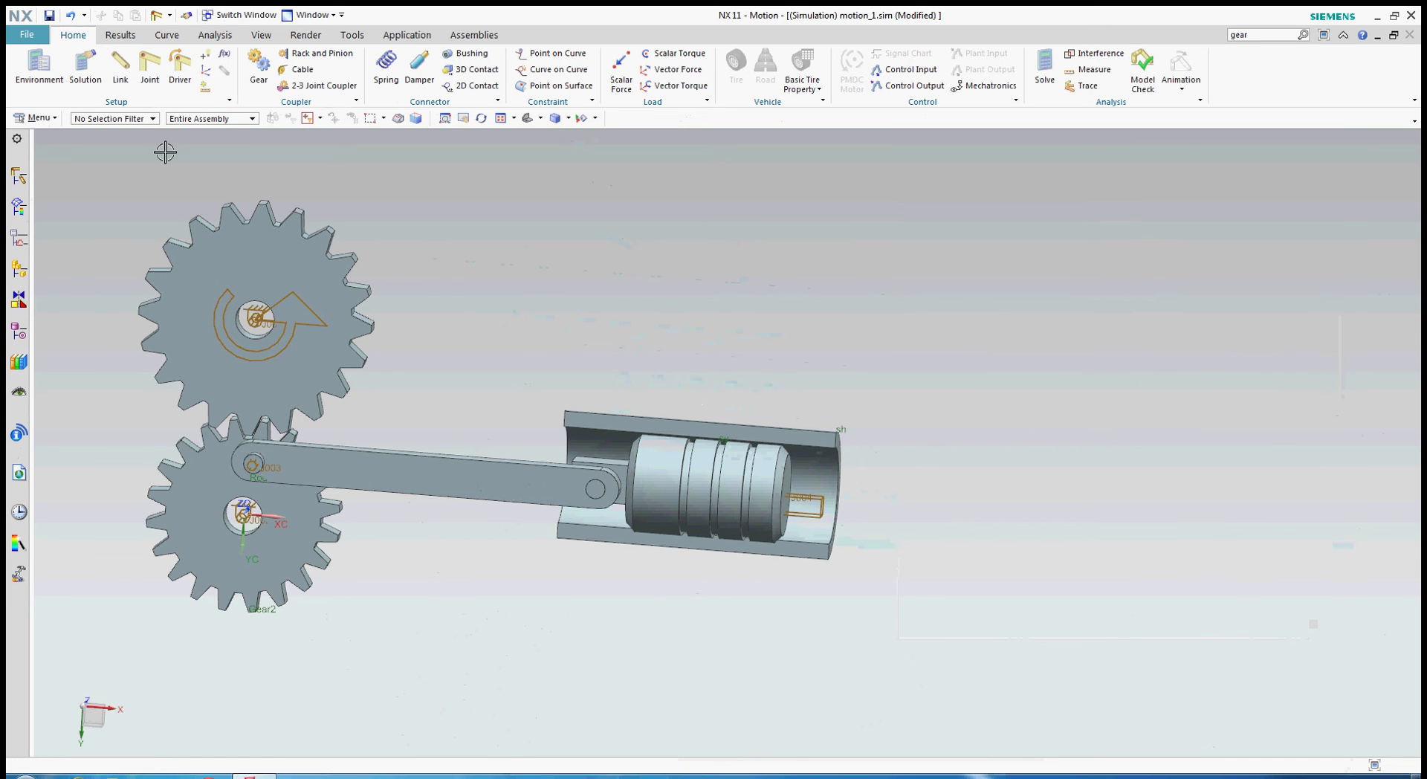
left_click(353, 35)
left_click(260, 66)
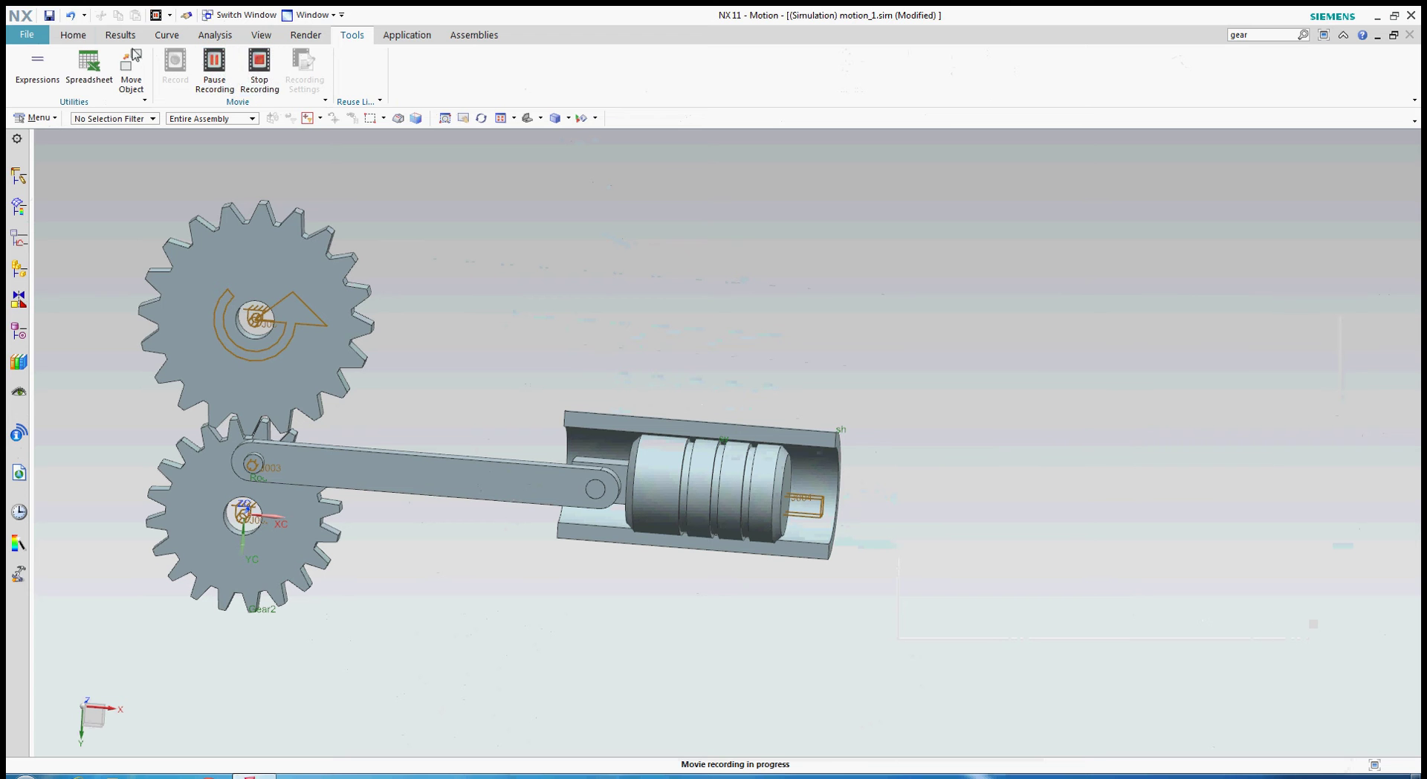
left_click(75, 41)
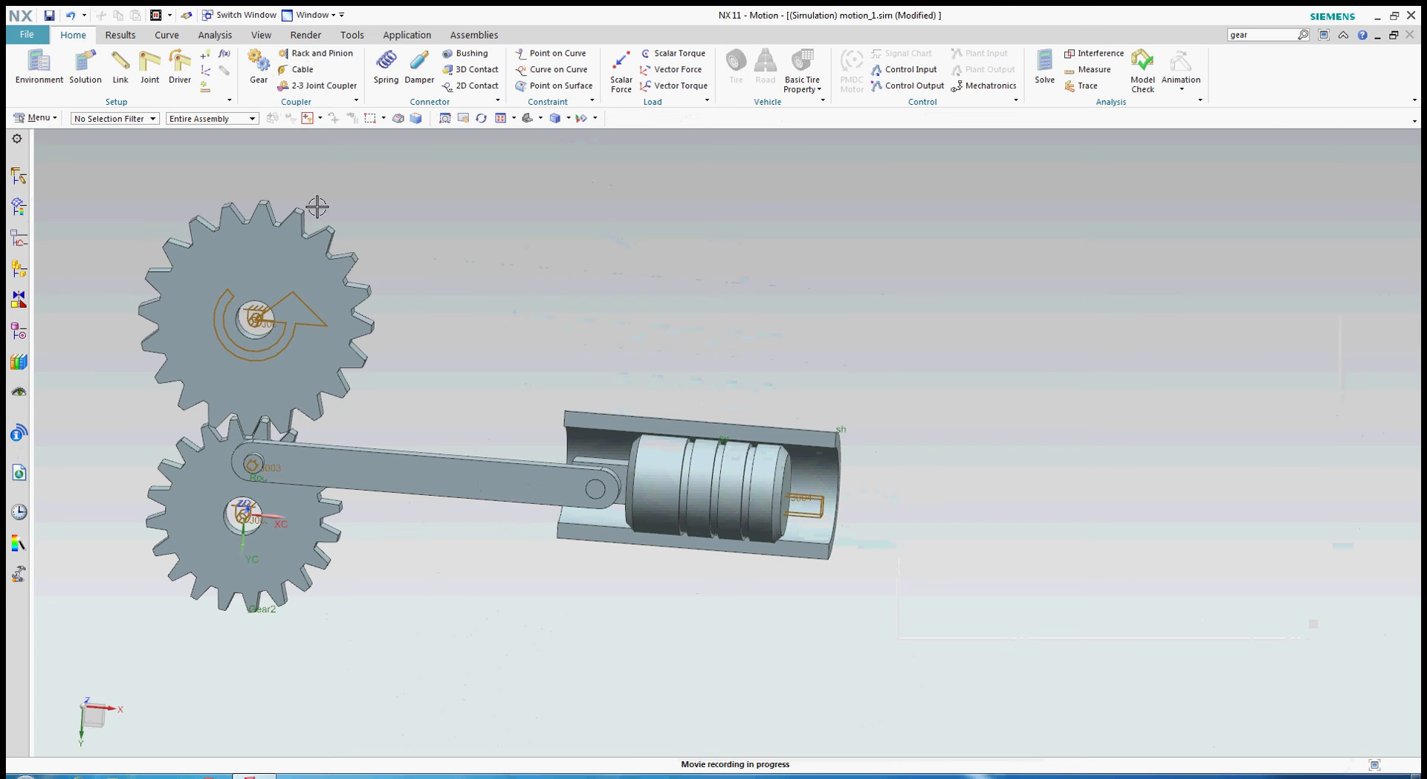
Start a Cylindrical joint on the piston link, with its vector normal to the piston's end-face edge
left_click(152, 63)
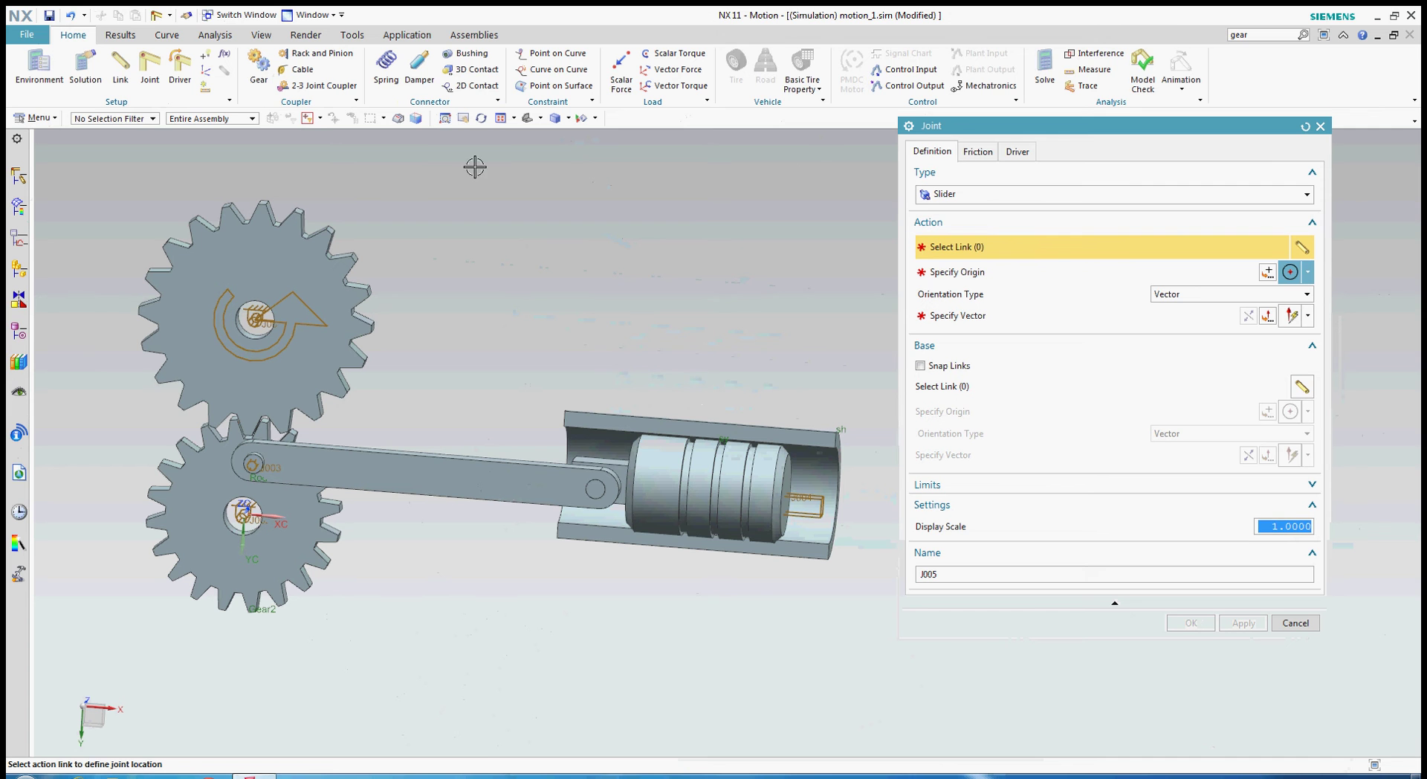
left_click(165, 75)
left_click(997, 194)
left_click(953, 241)
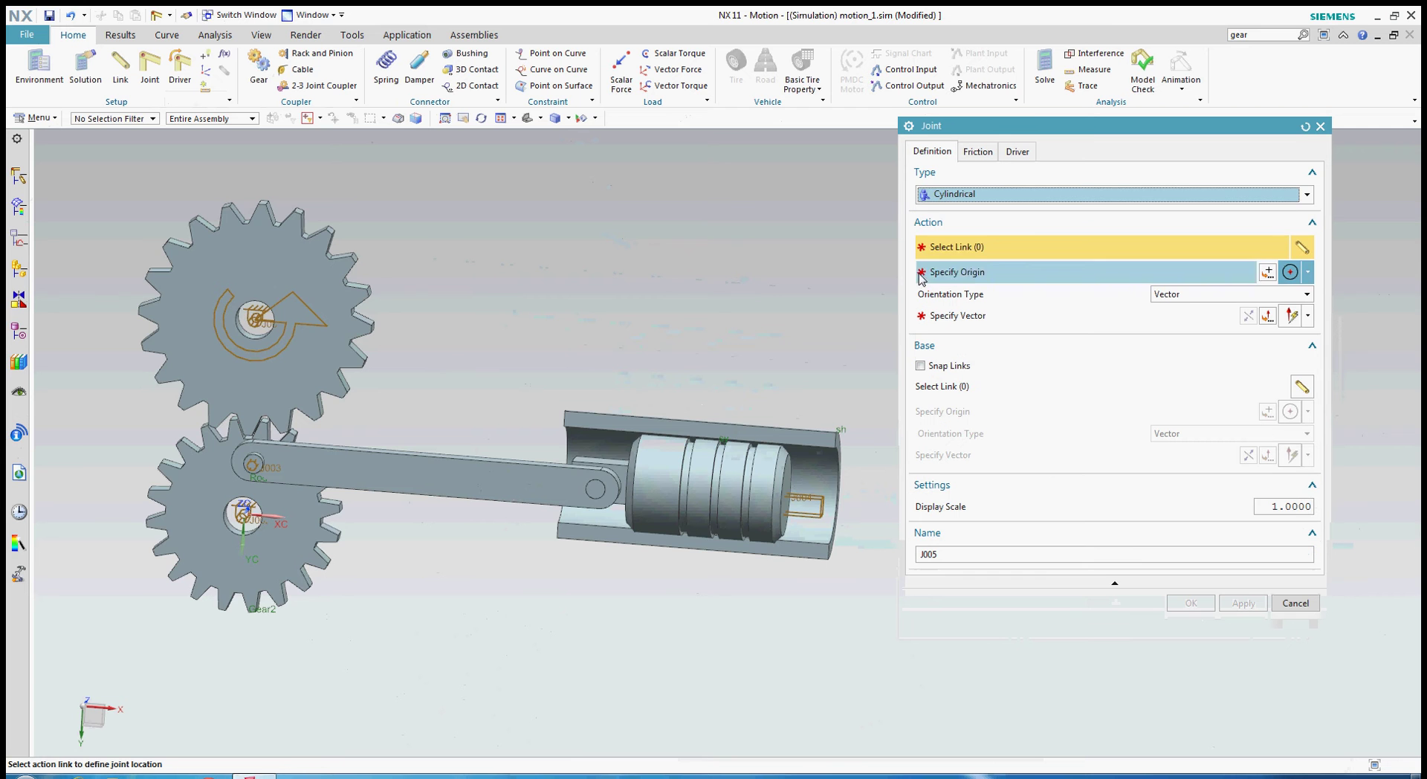
scroll(786, 485, "down", 1)
scroll(787, 471, "up", 5)
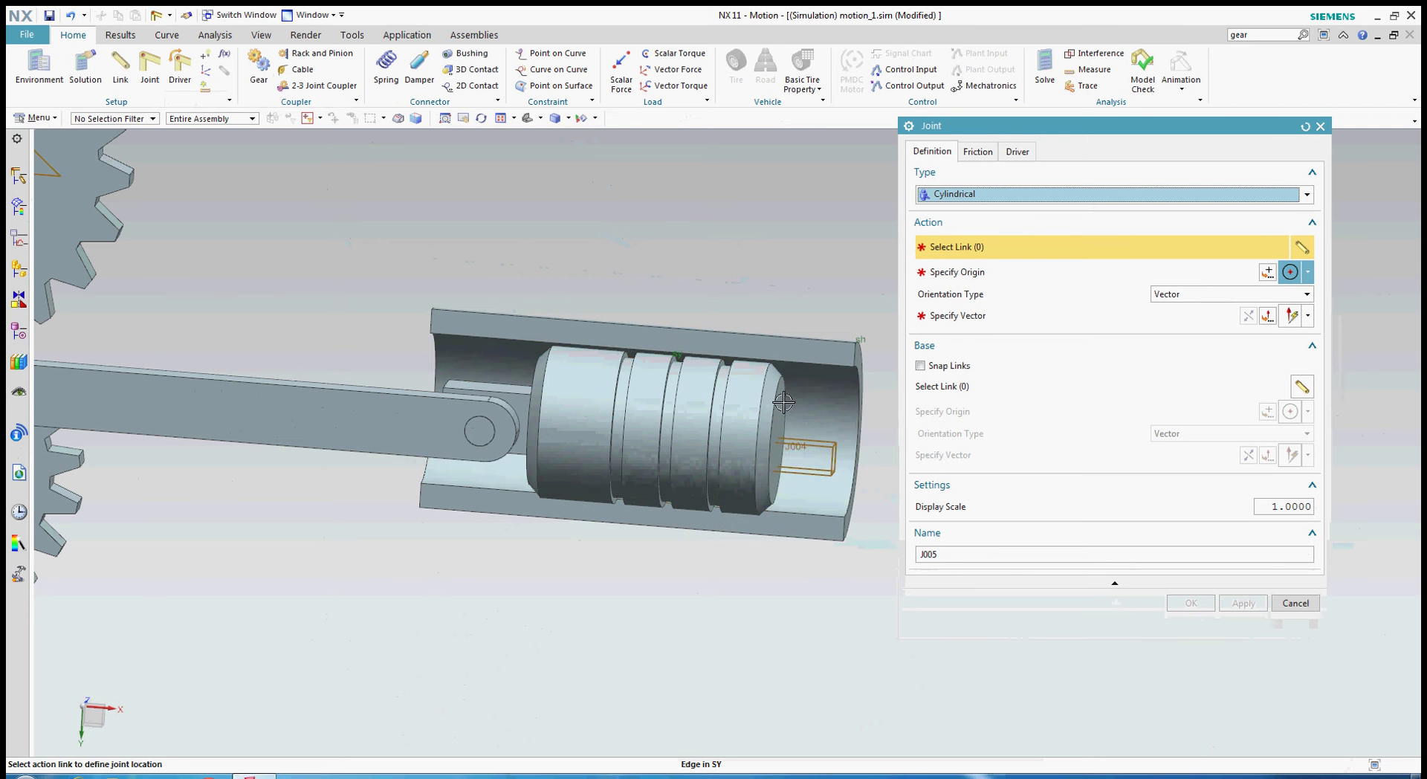
scroll(781, 428, "up", 3)
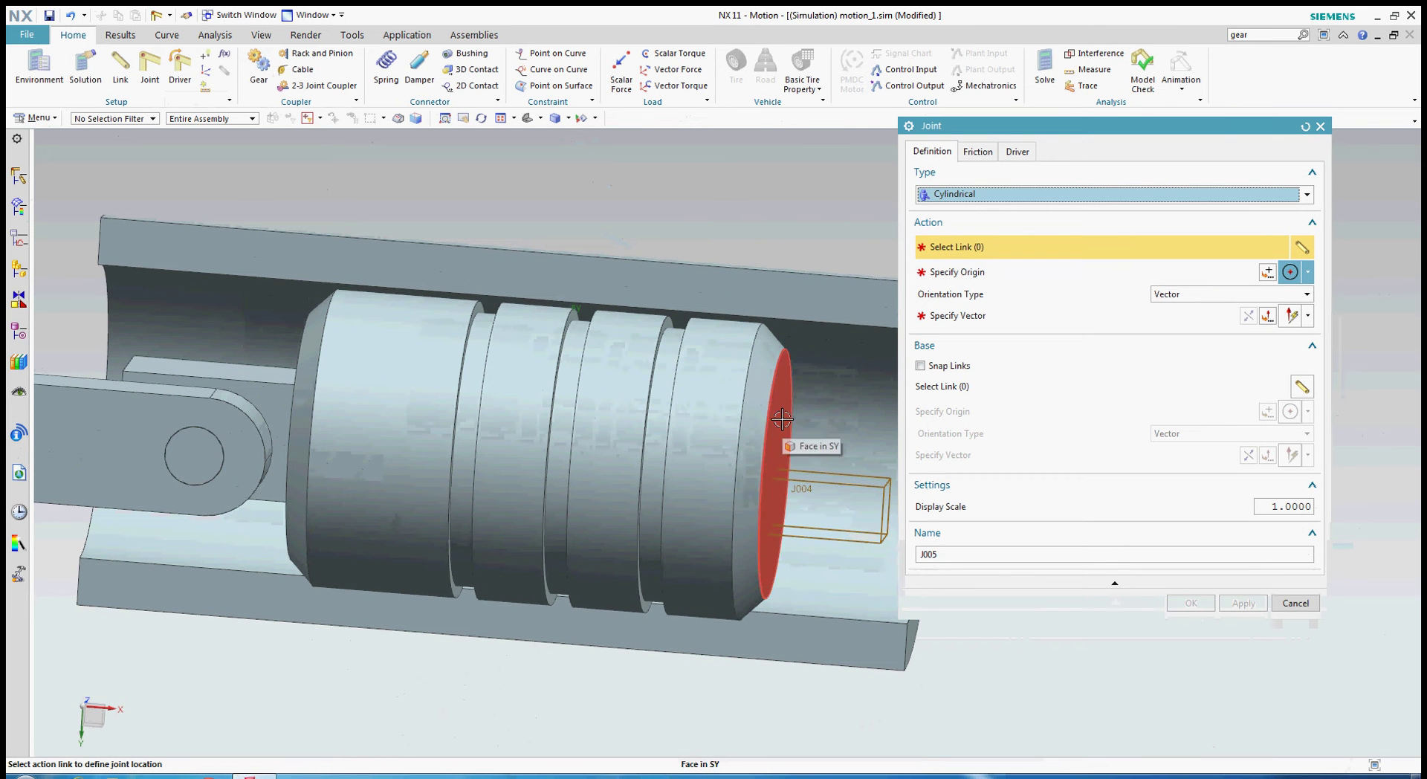
left_click(779, 420)
left_click(771, 398)
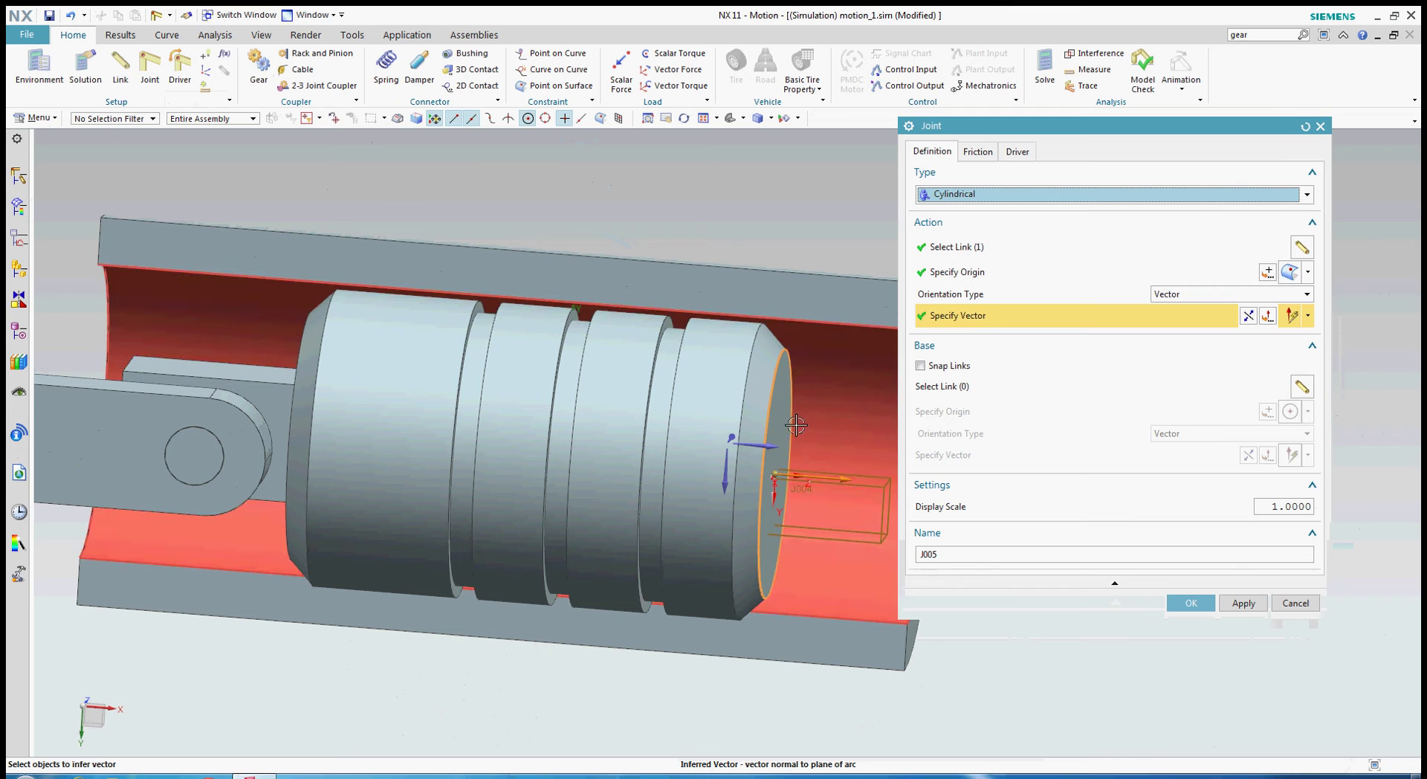
Set the cylindrical joint's origin to the arc centre of the piston's end-face edge and reselect that edge for the vector
left_click(1309, 273)
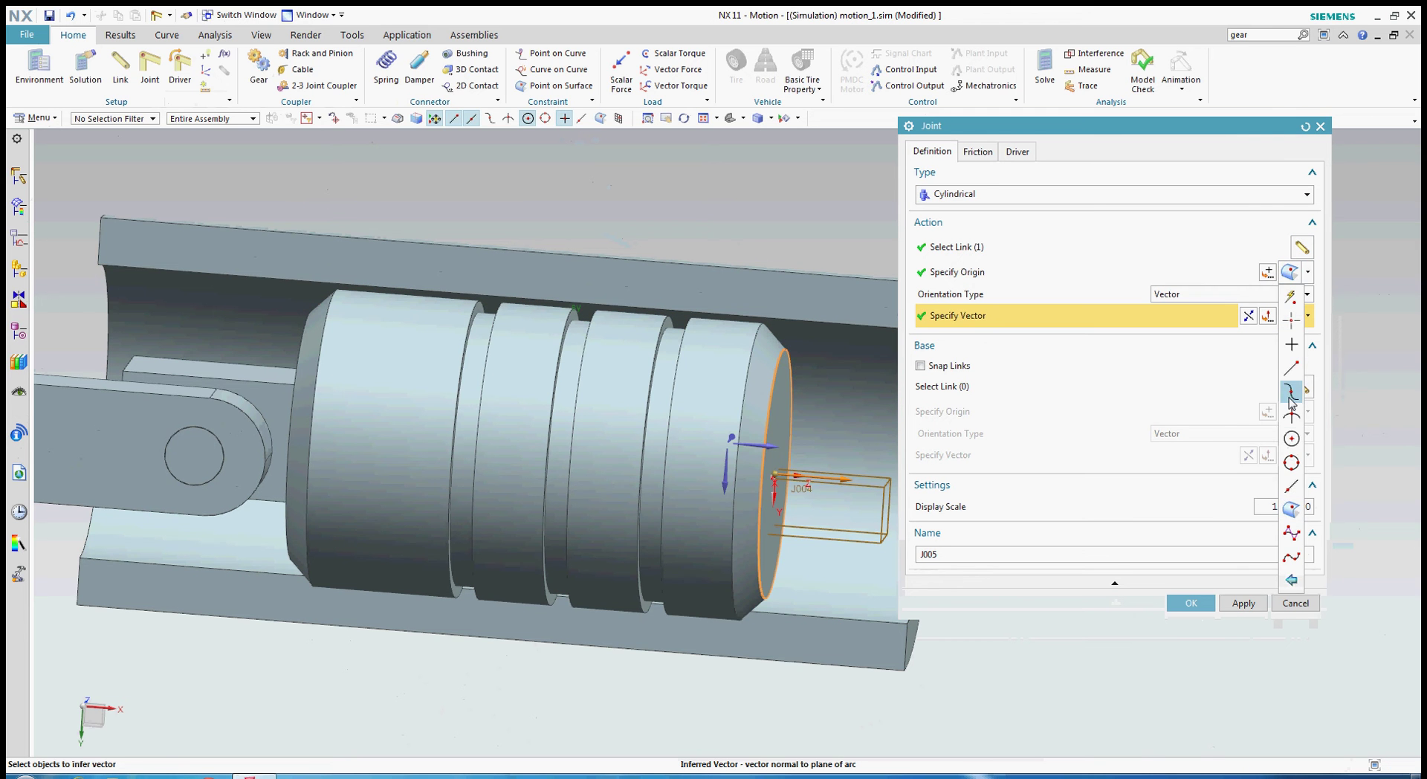
left_click(1291, 439)
left_click(784, 403)
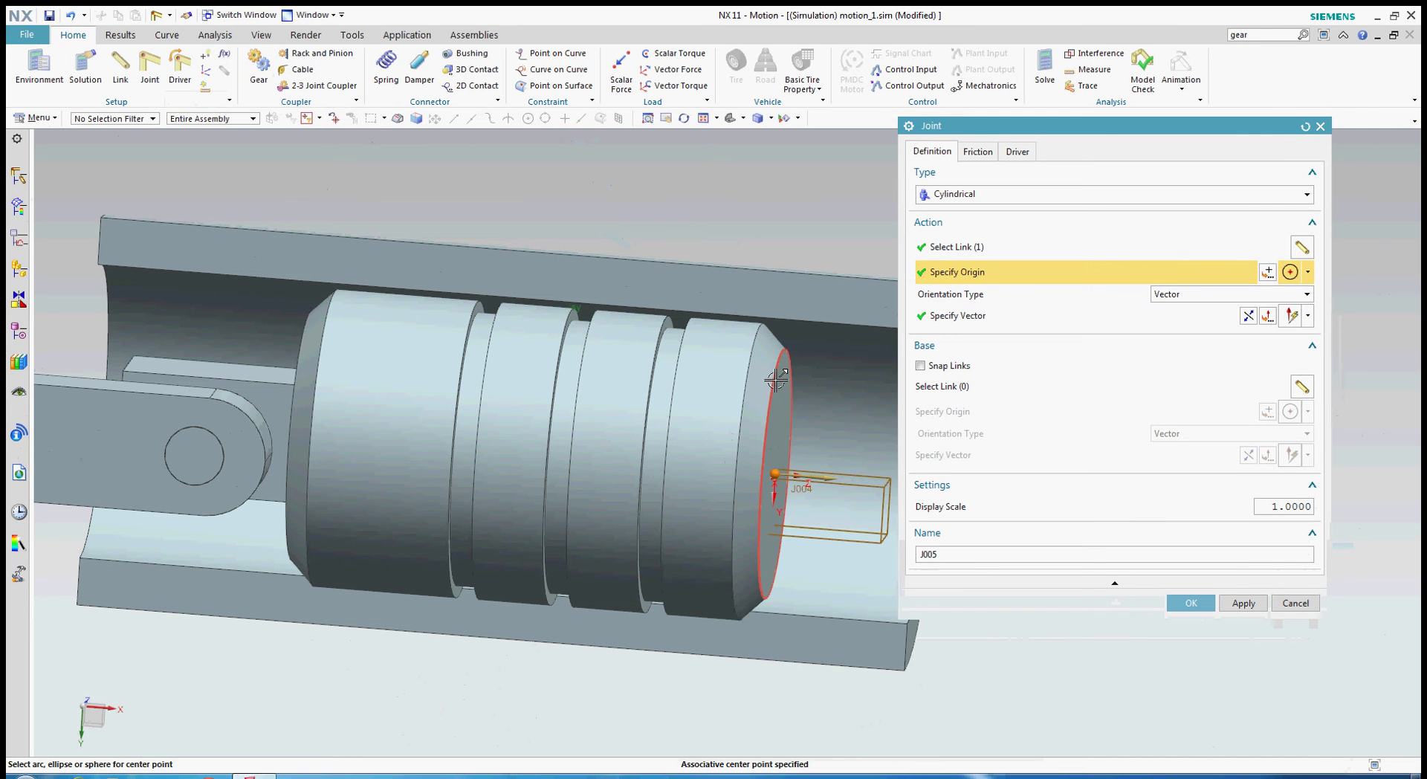
scroll(818, 384, "down", 1)
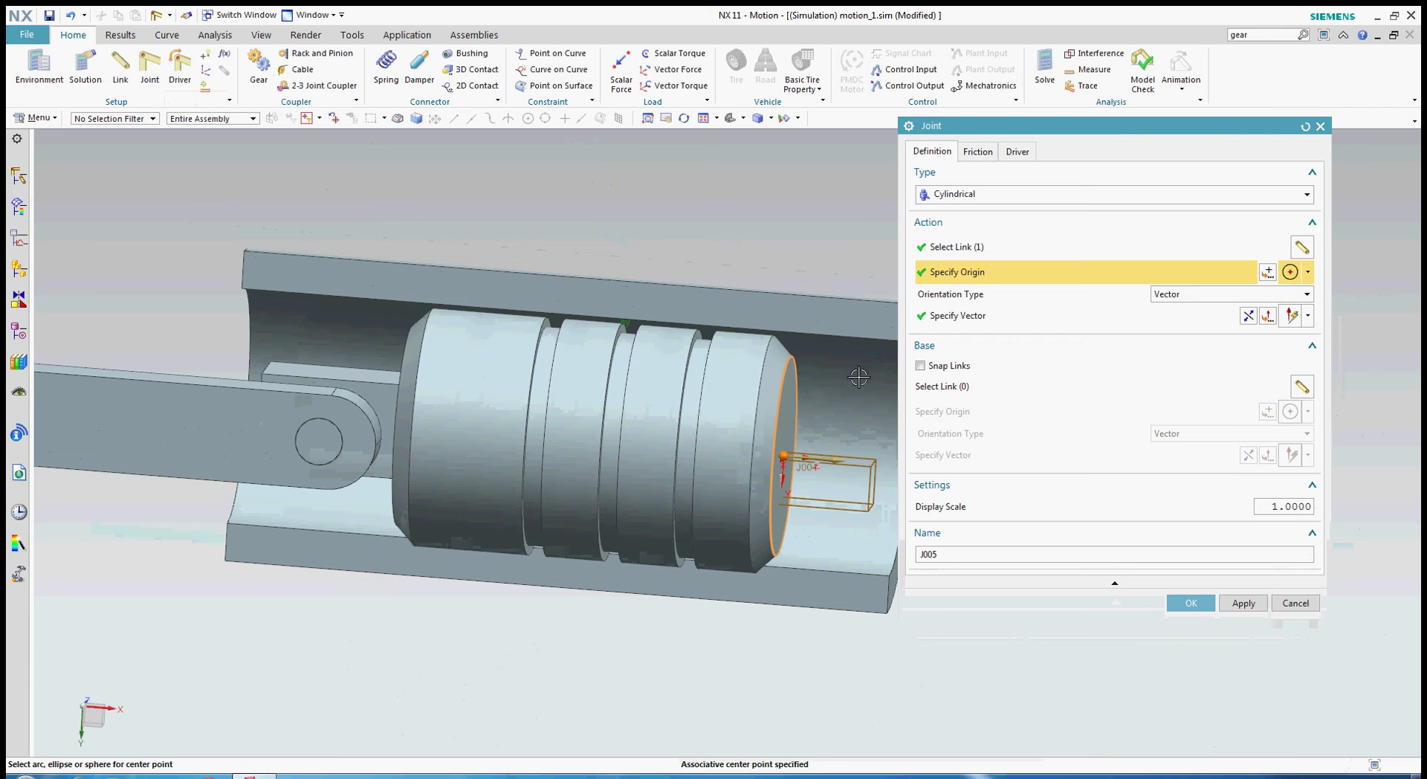
left_click(1067, 316)
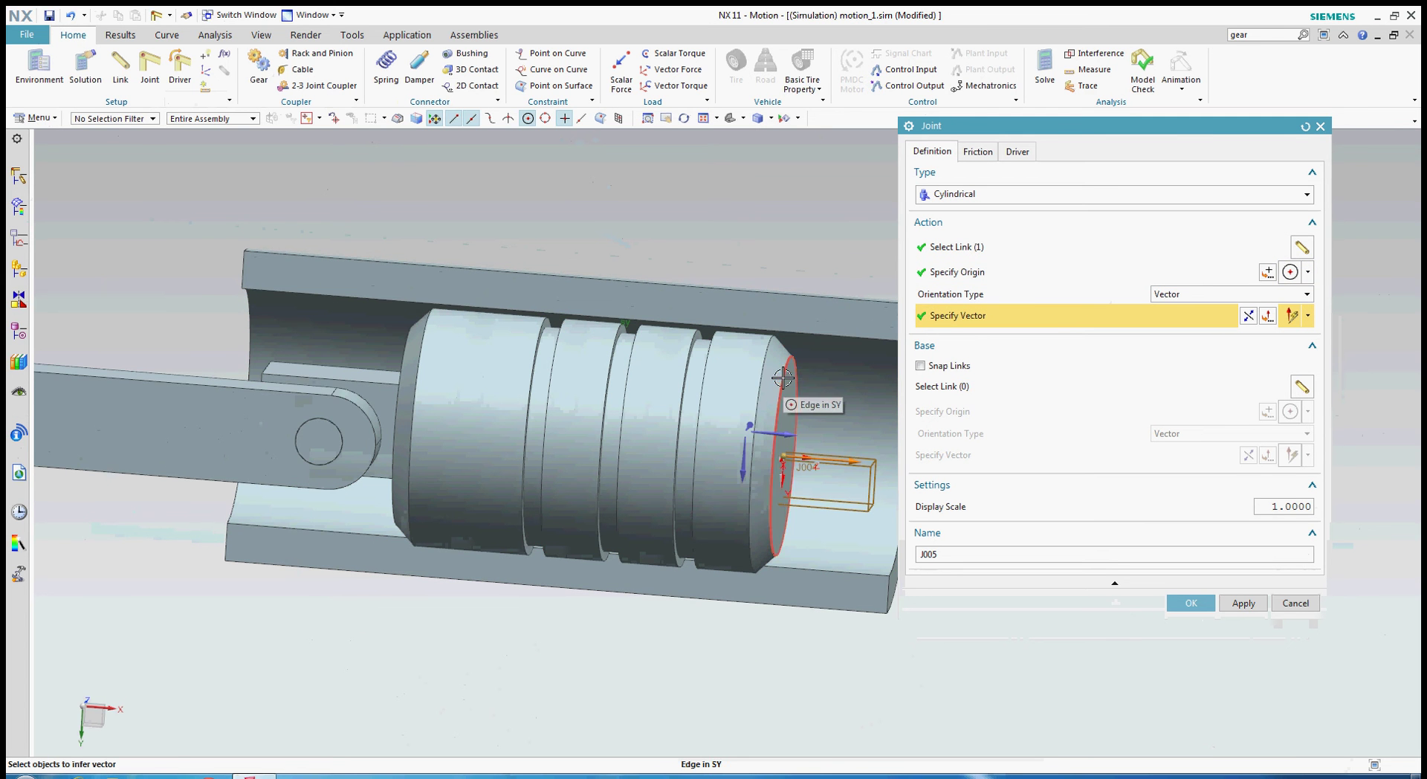
scroll(845, 388, "down", 2)
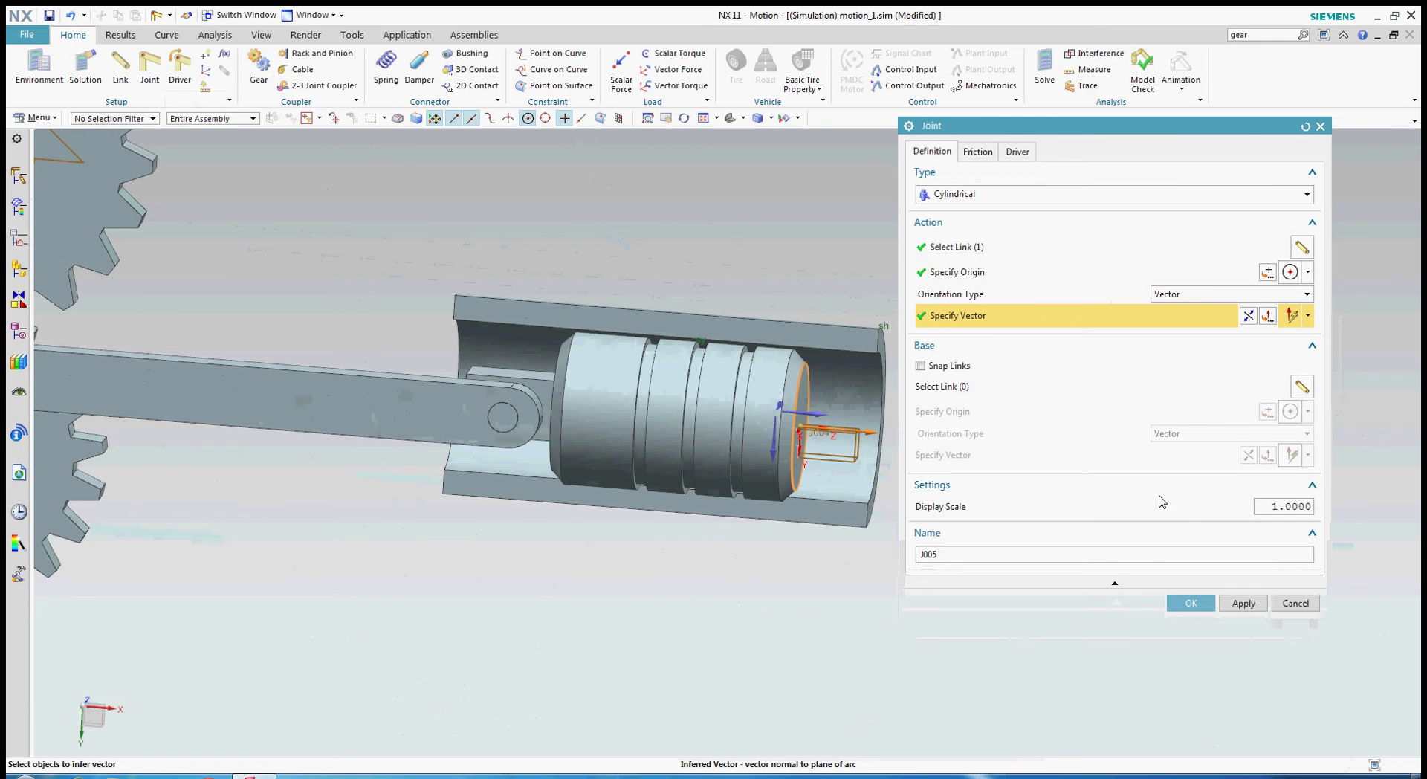
Set the half-cut cylinder housing as the cylindrical joint's base link and create the joint
left_click(1000, 388)
scroll(750, 423, "down", 2)
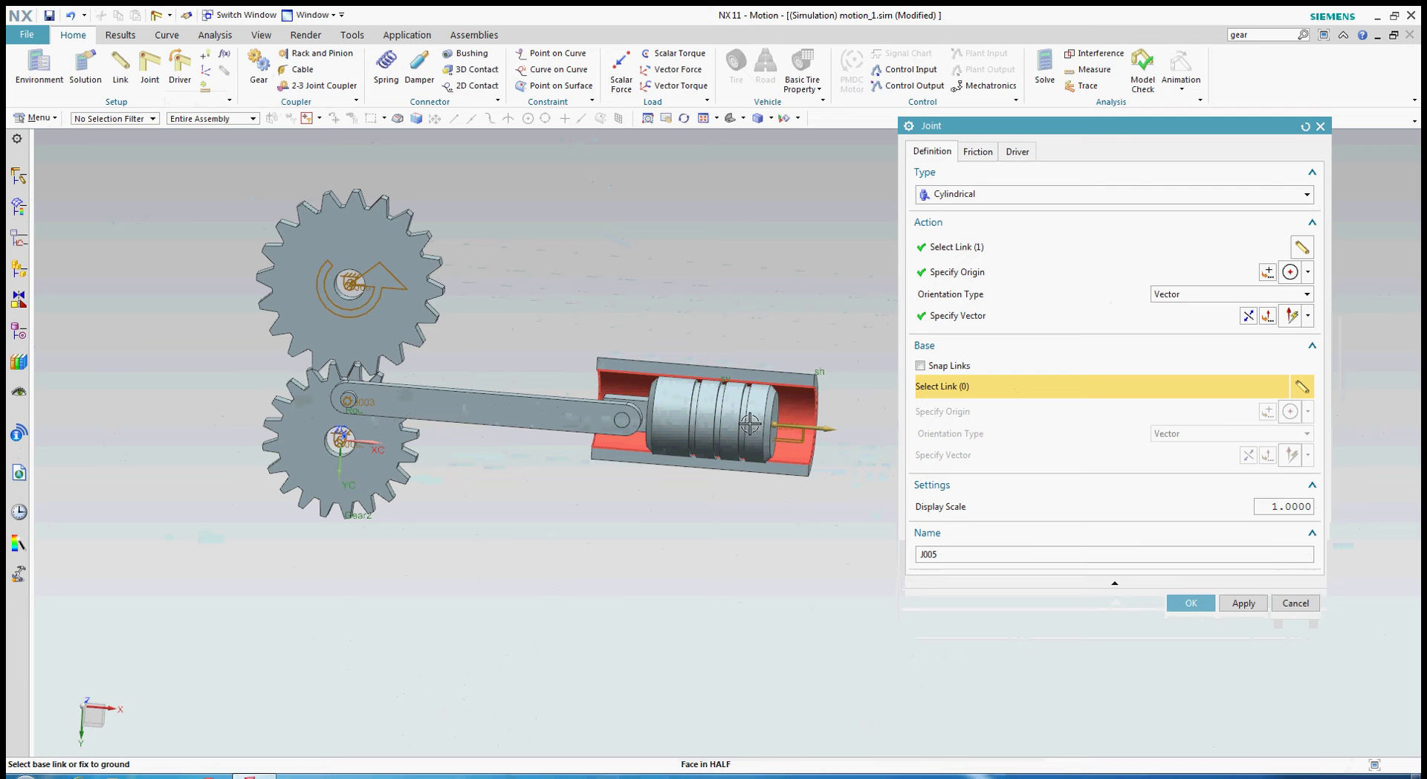
left_click(796, 389)
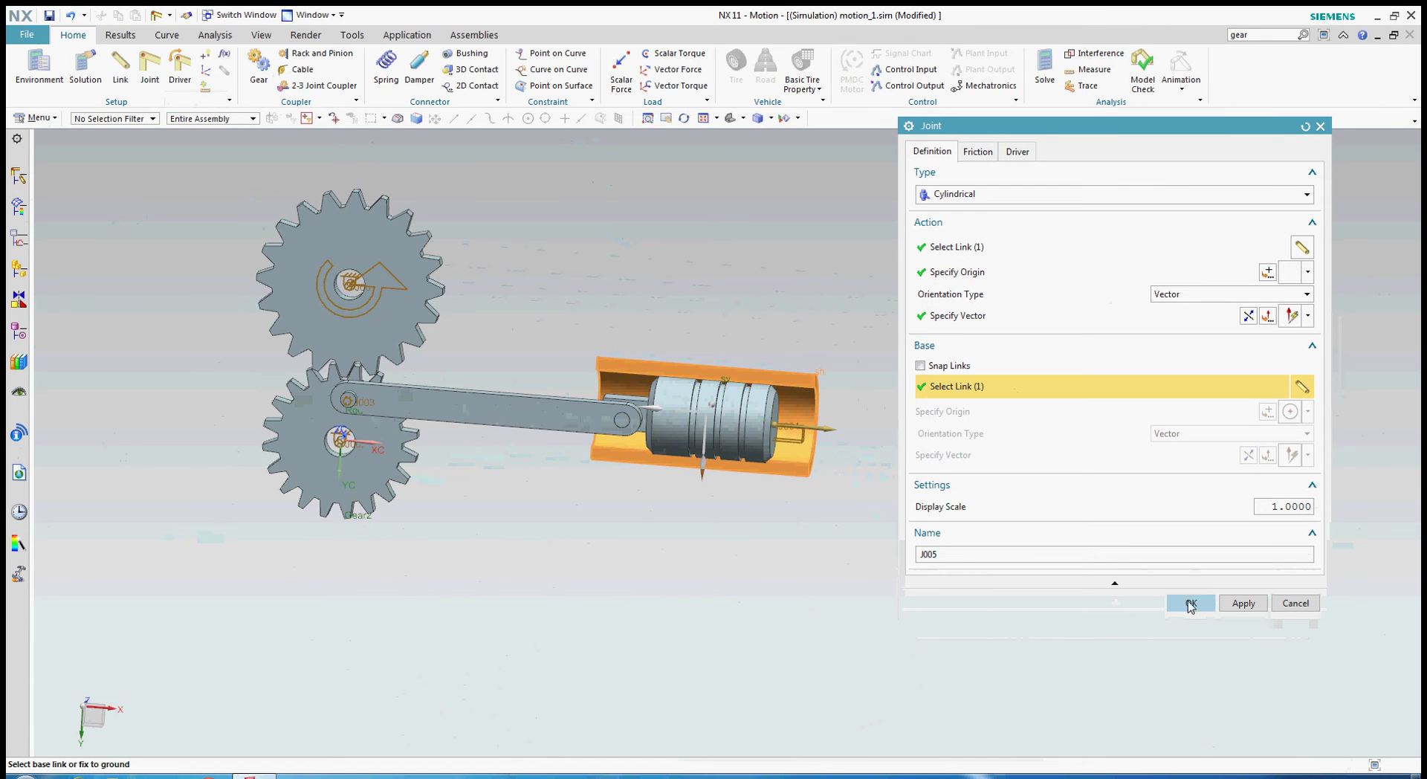
left_click(1190, 604)
Create a gear coupler between joints J001 and J002 with ratio 1 and display scale 1.00
scroll(840, 483, "down", 1)
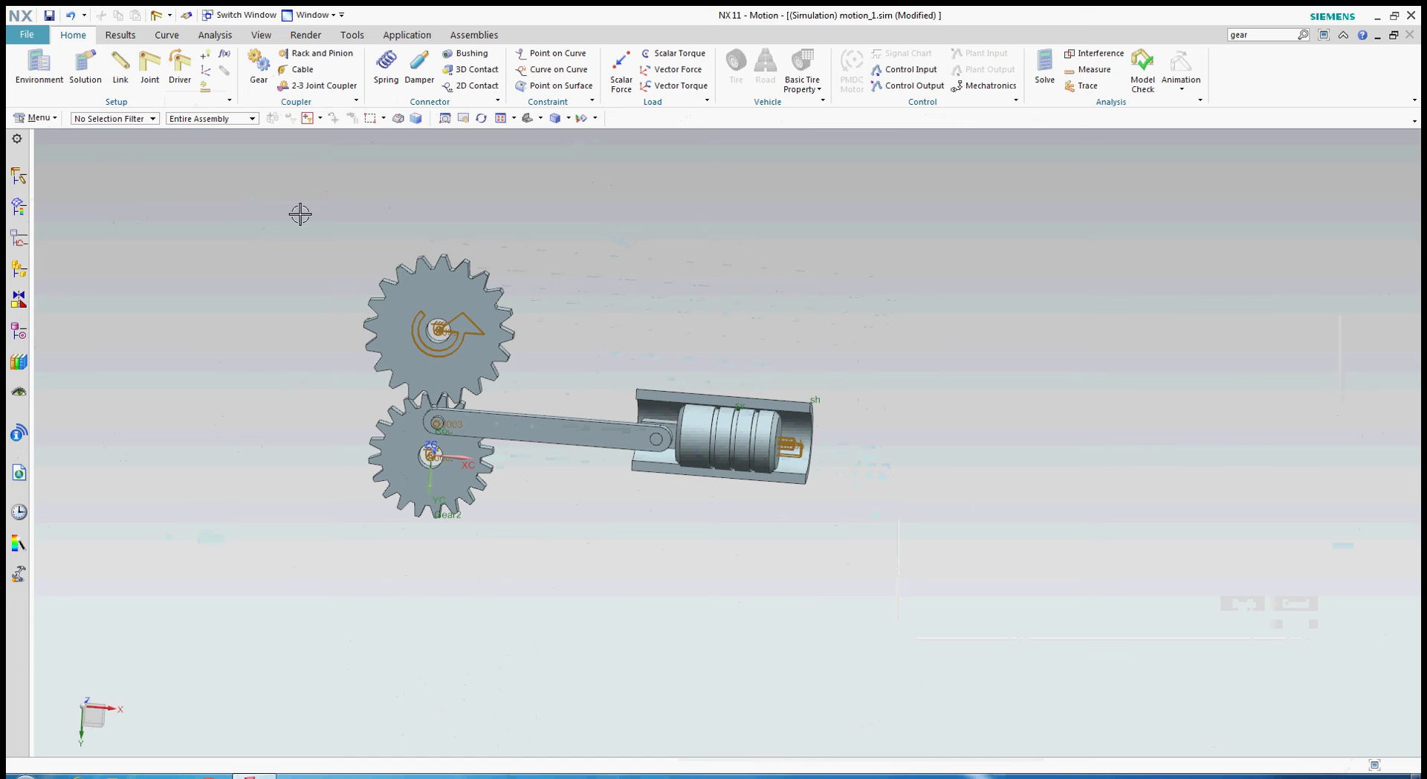
left_click(259, 63)
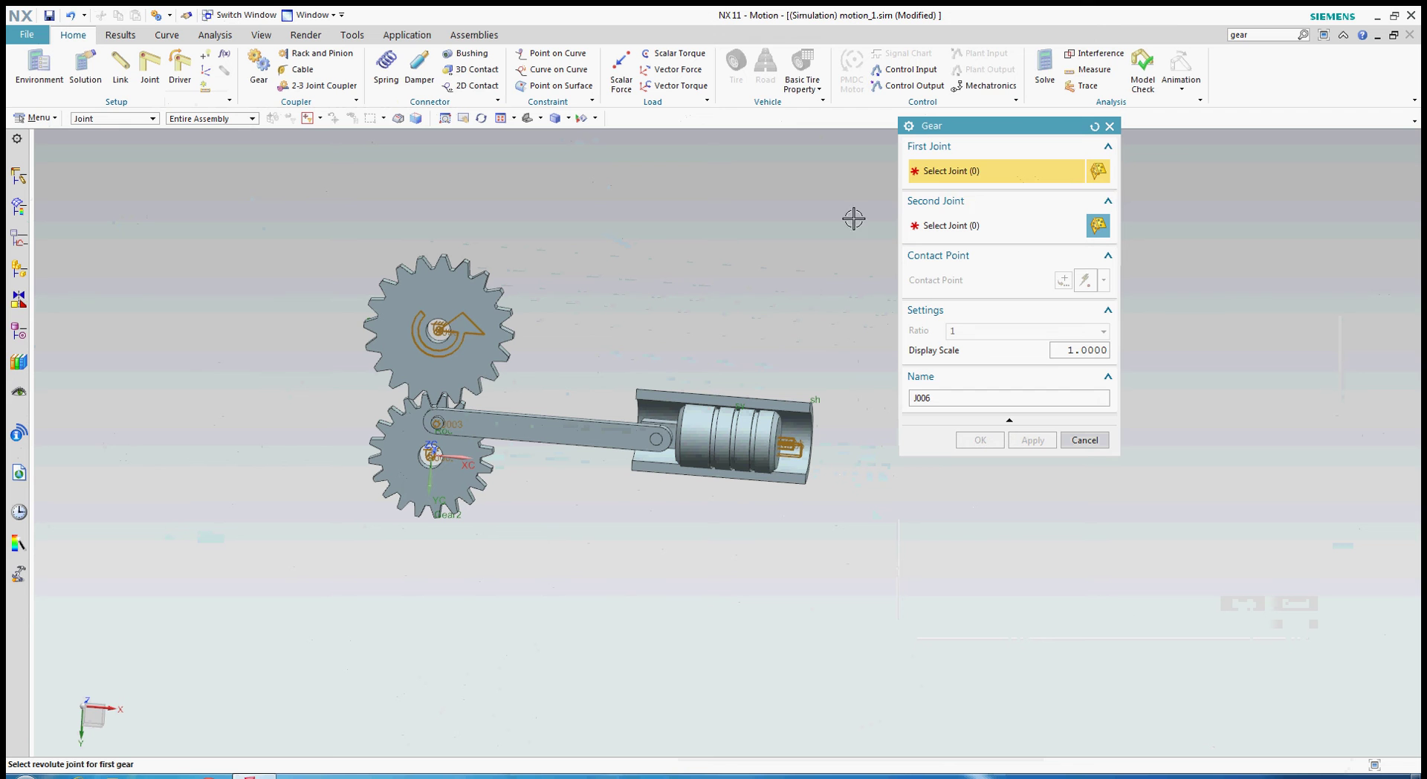
left_click(18, 176)
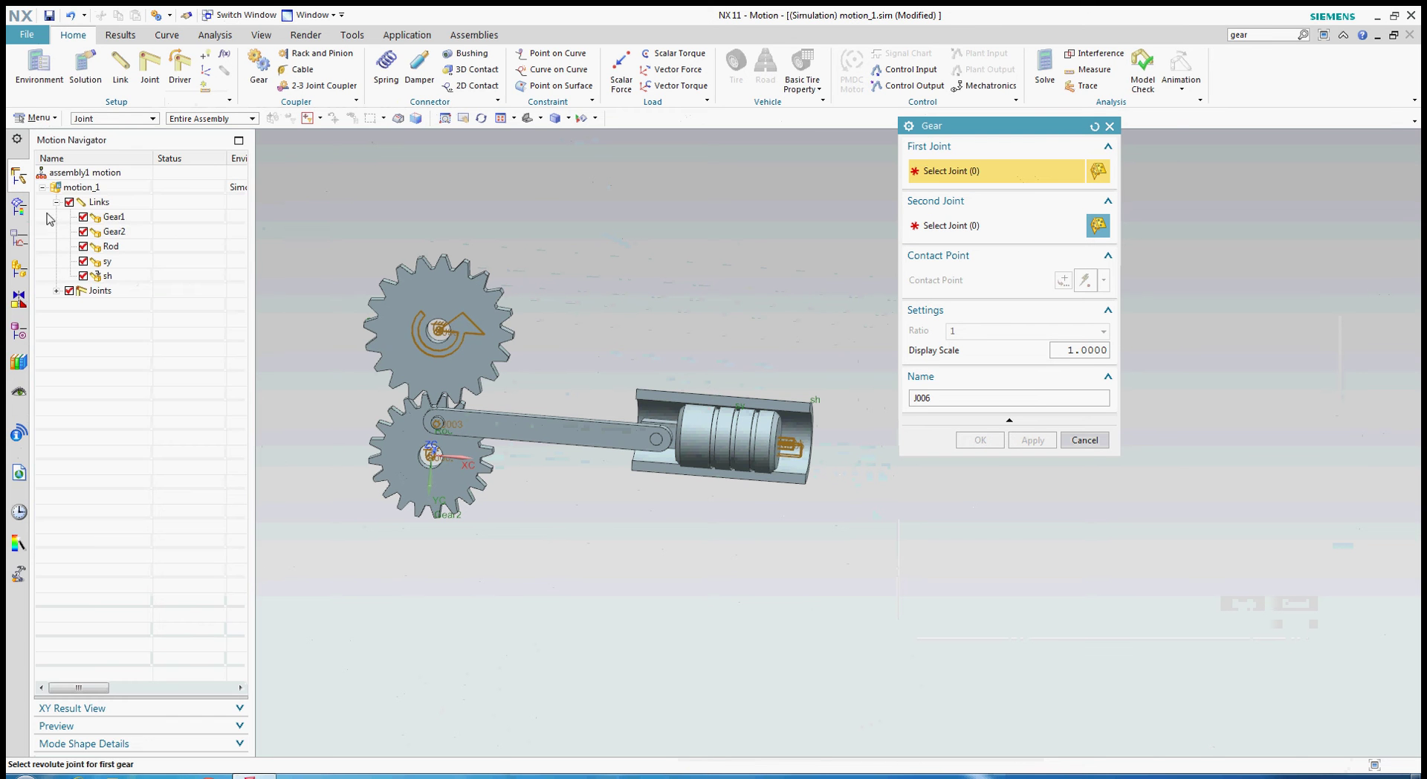
left_click(115, 217)
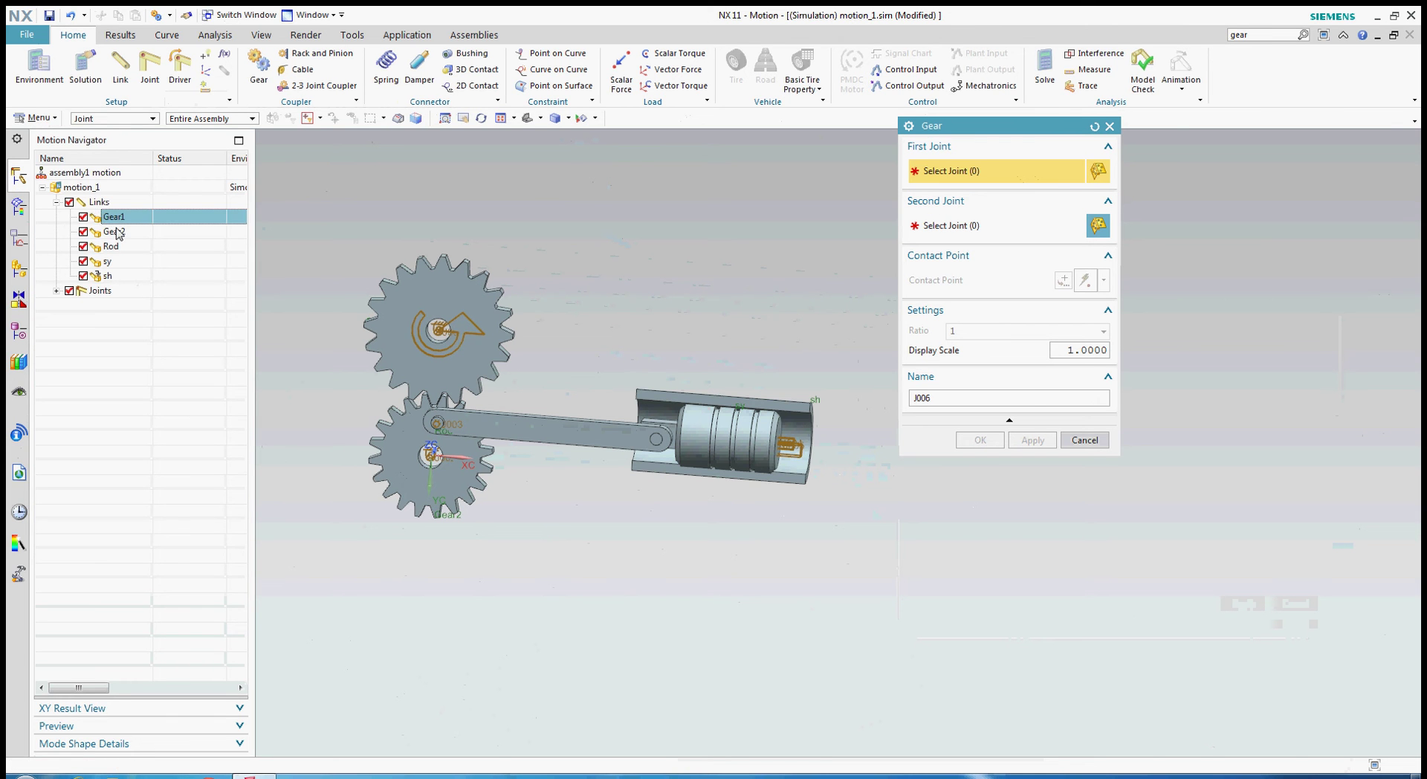
left_click(57, 291)
left_click(111, 305)
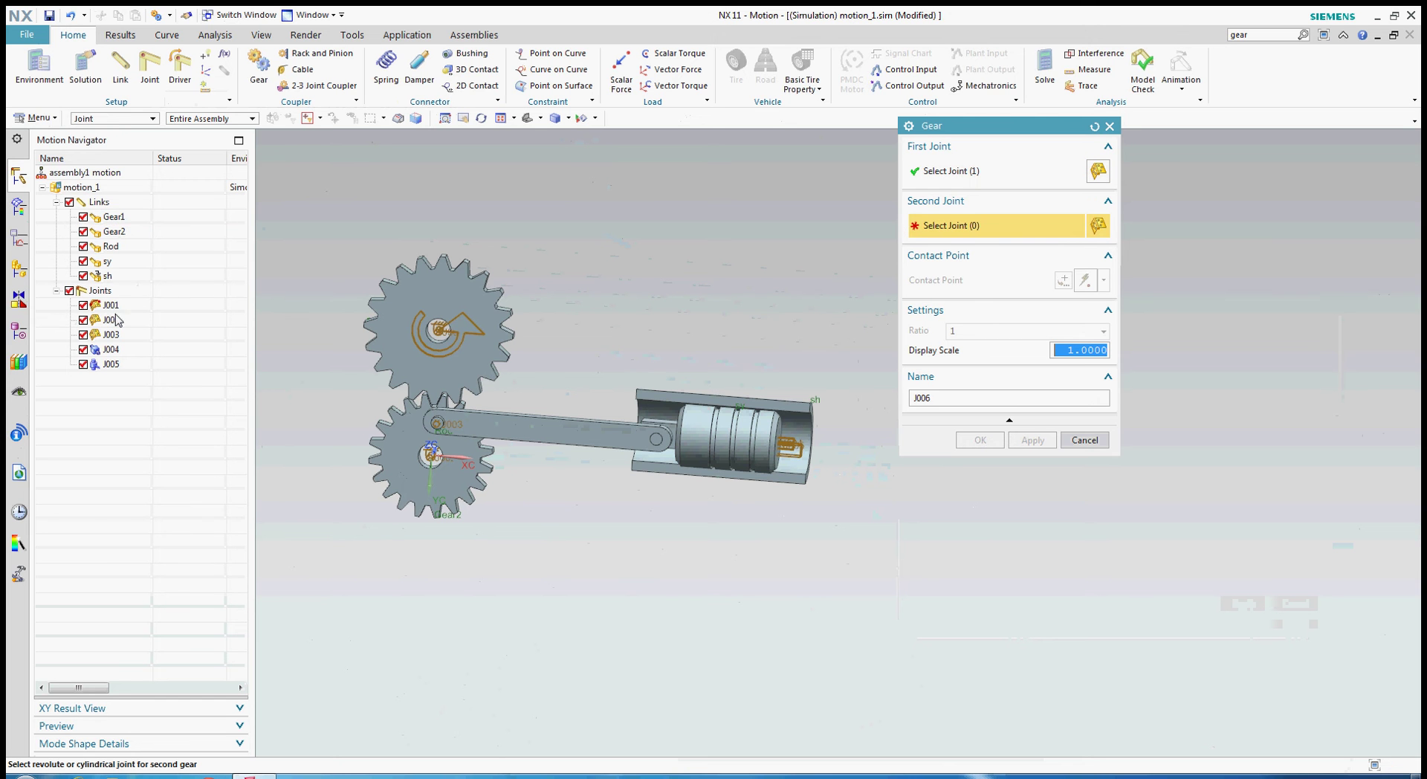
left_click(111, 321)
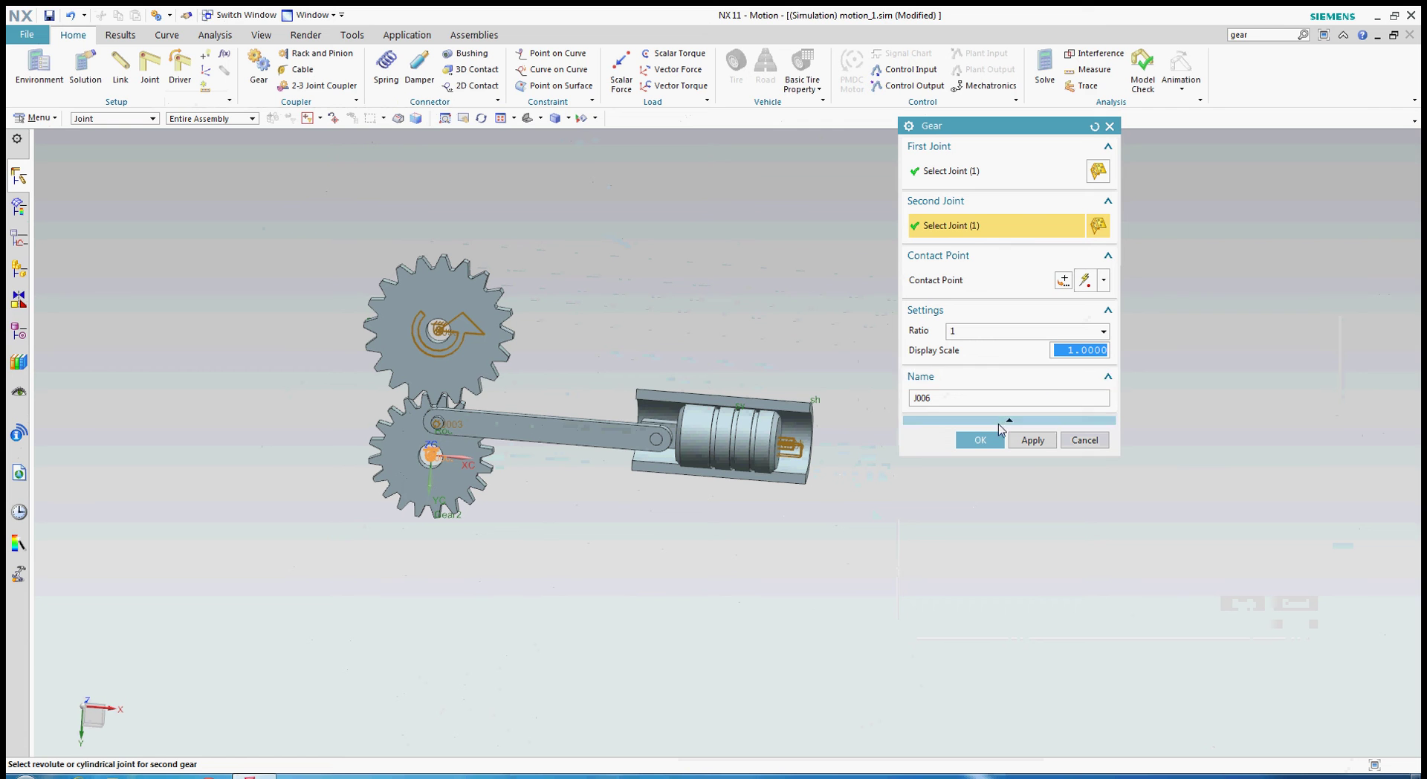
type("1.00")
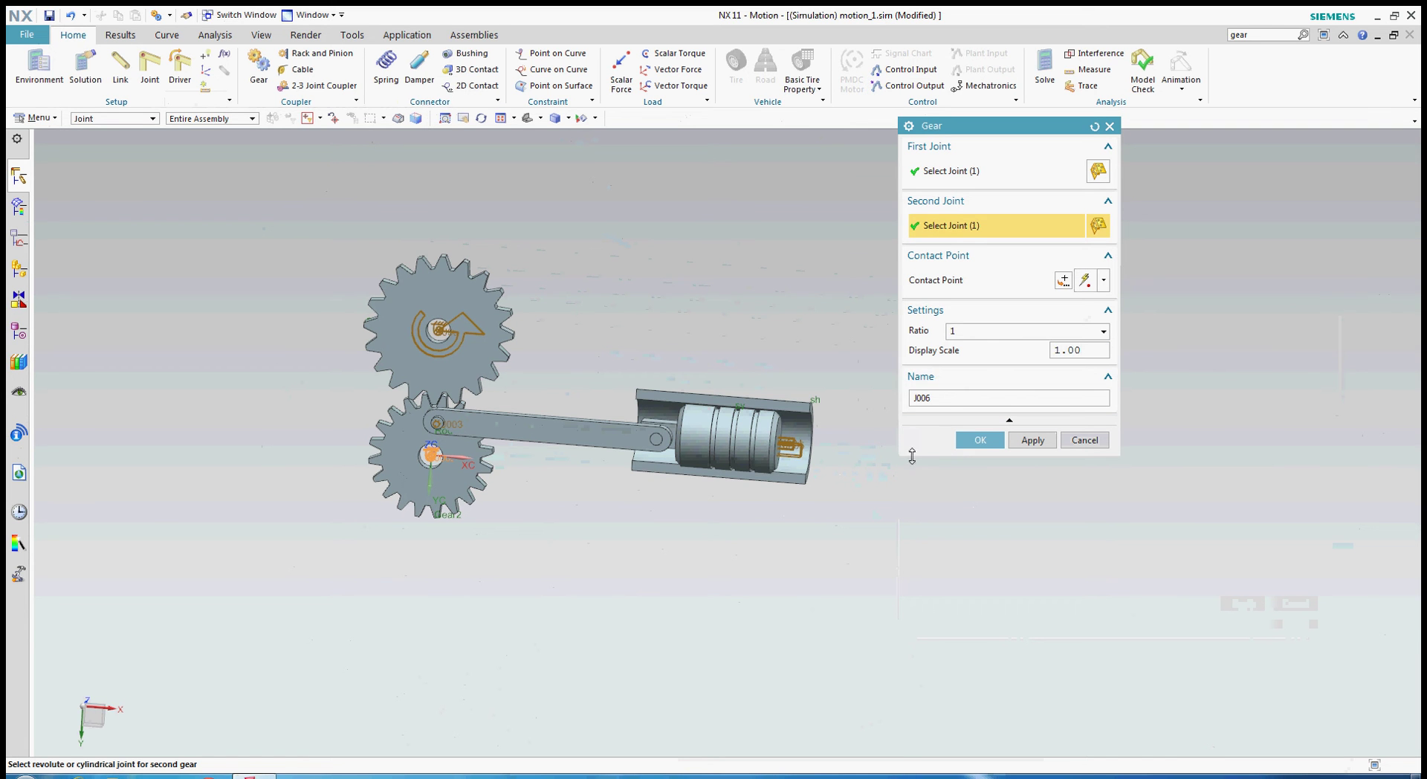
left_click(974, 440)
Create and solve a Normal Run Kinematics/Dynamics solution for motion_1 with a time of 40 sec and 50 steps, and close the solver report
scroll(577, 309, "down", 2)
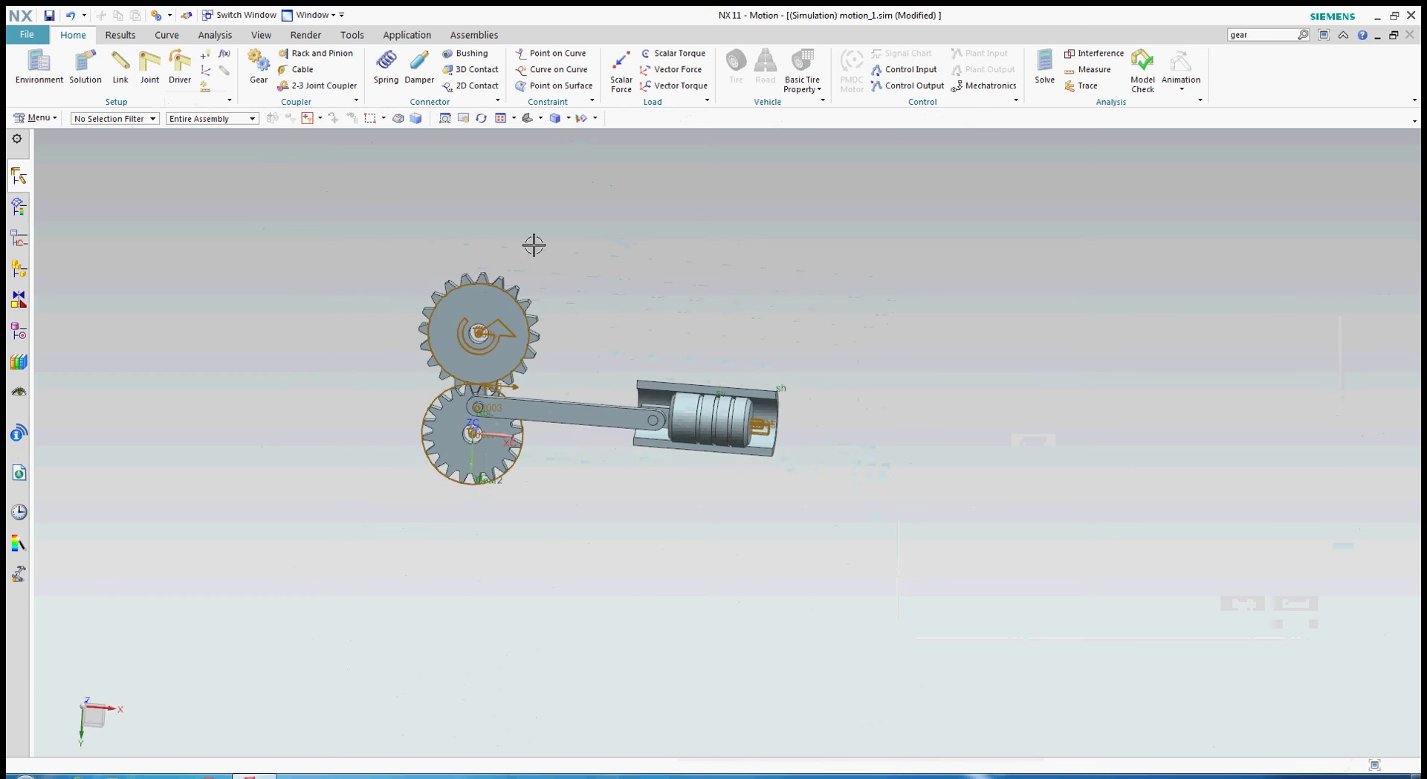
scroll(249, 208, "up", 3)
left_click(19, 176)
right_click(94, 191)
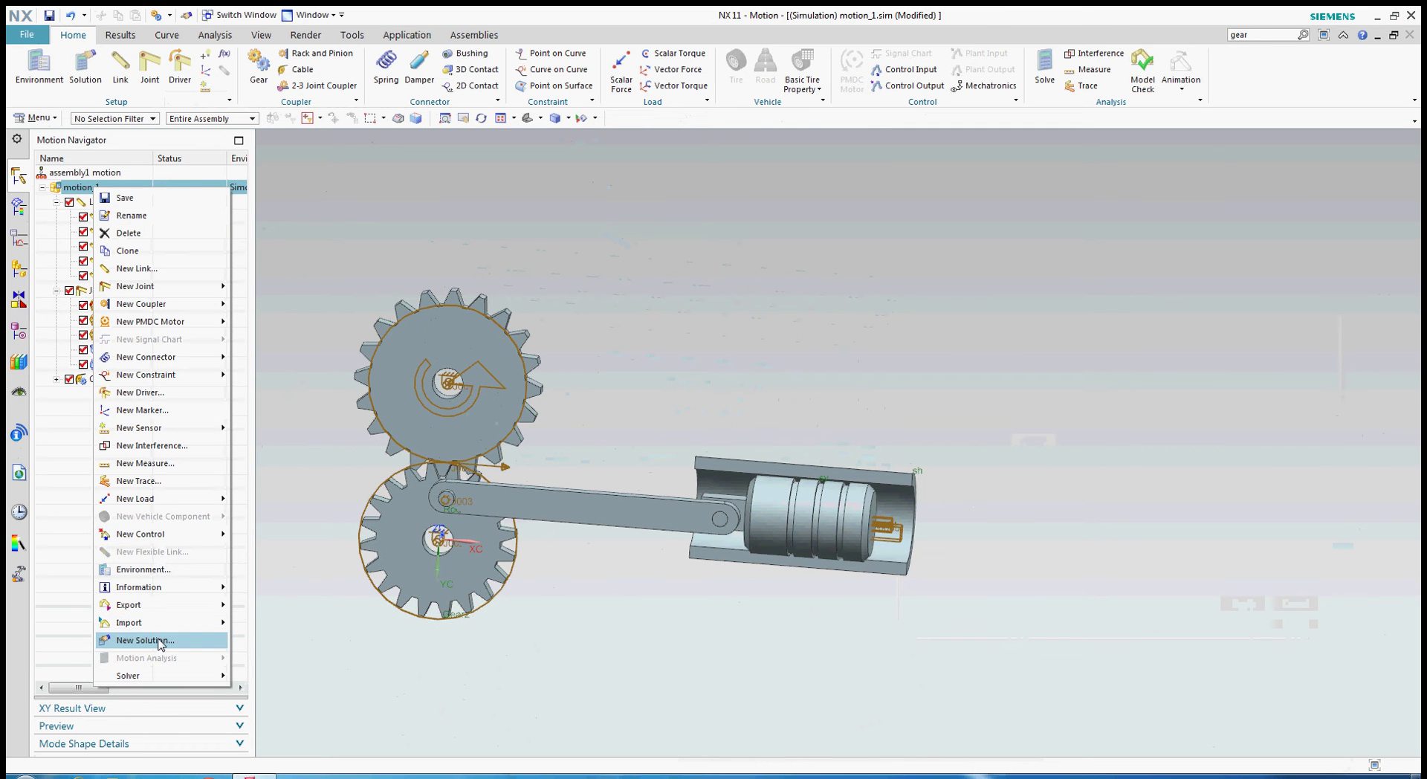
left_click(141, 641)
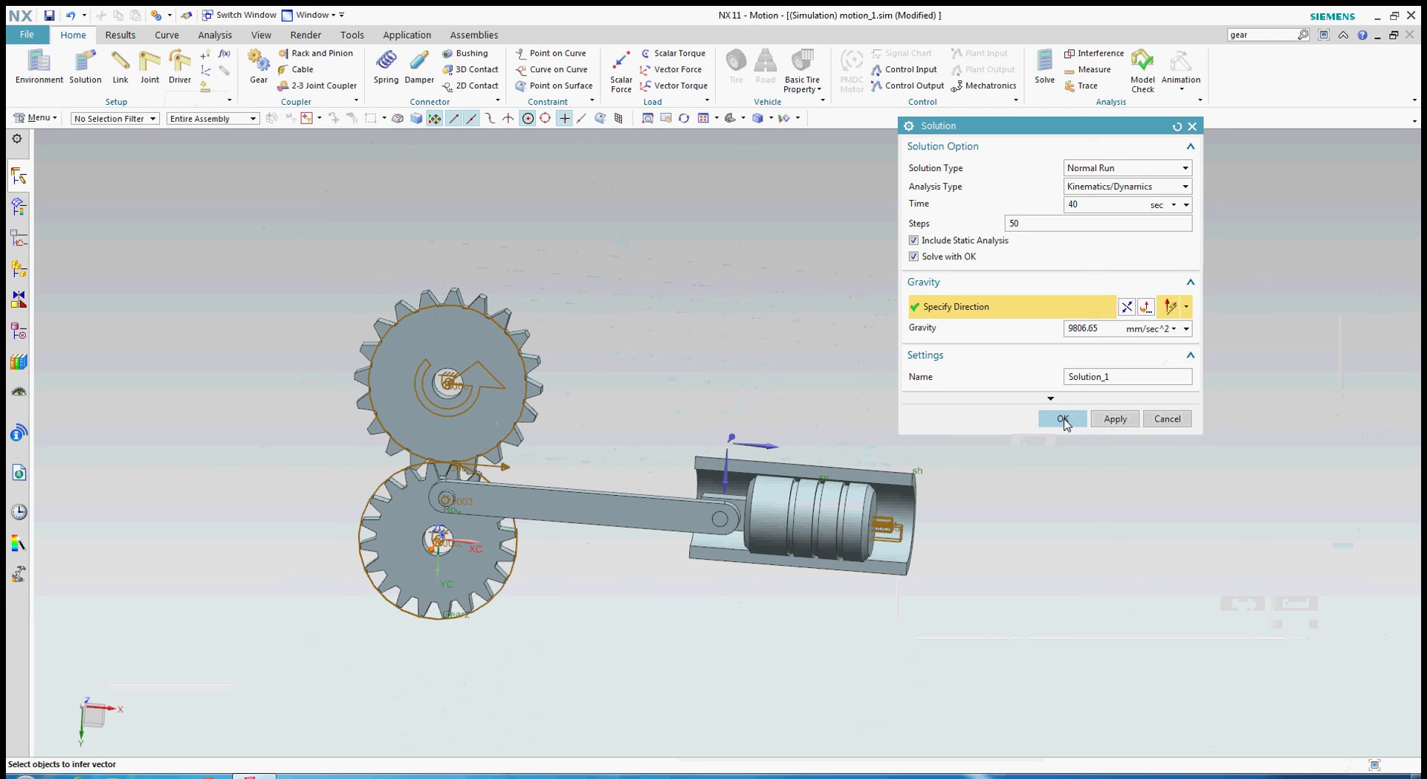
left_click(1063, 419)
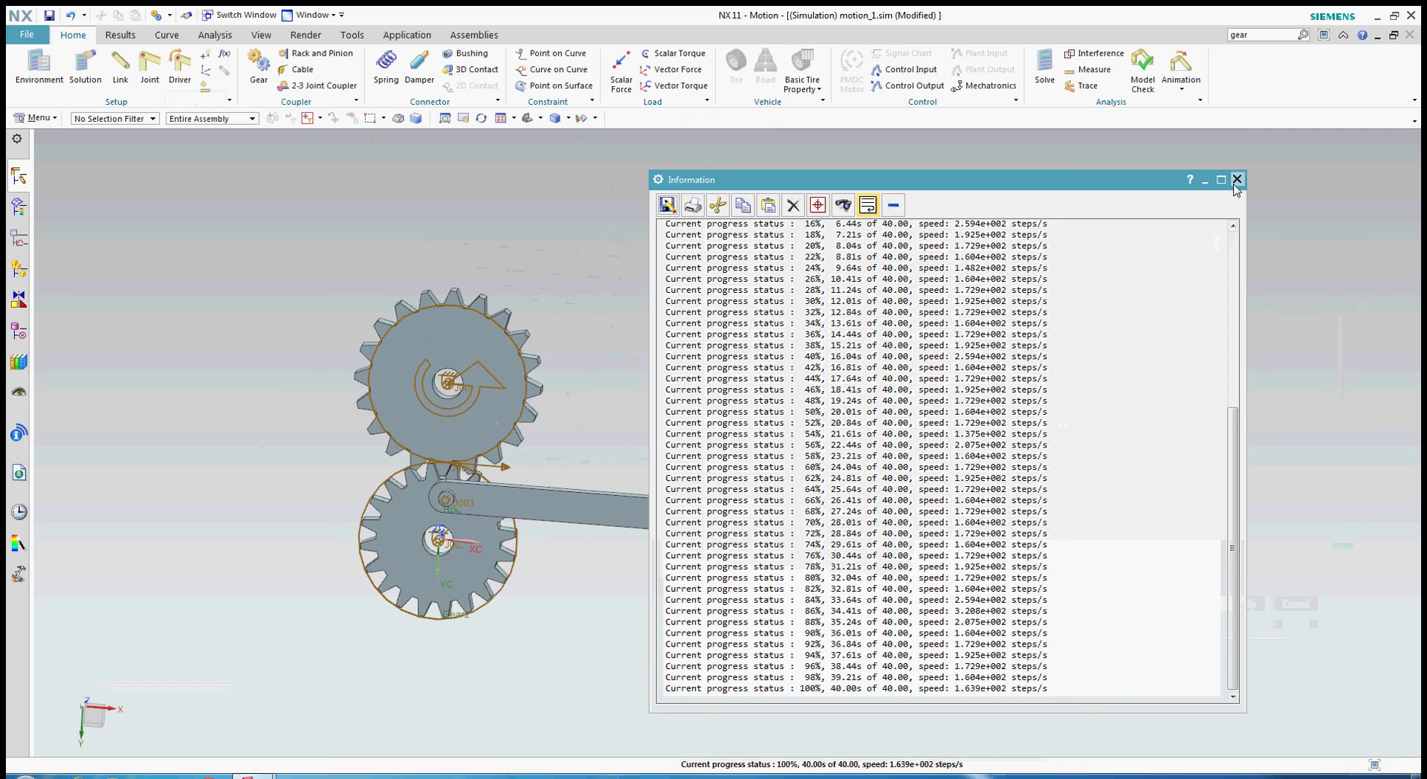
left_click(1237, 180)
scroll(807, 274, "down", 3)
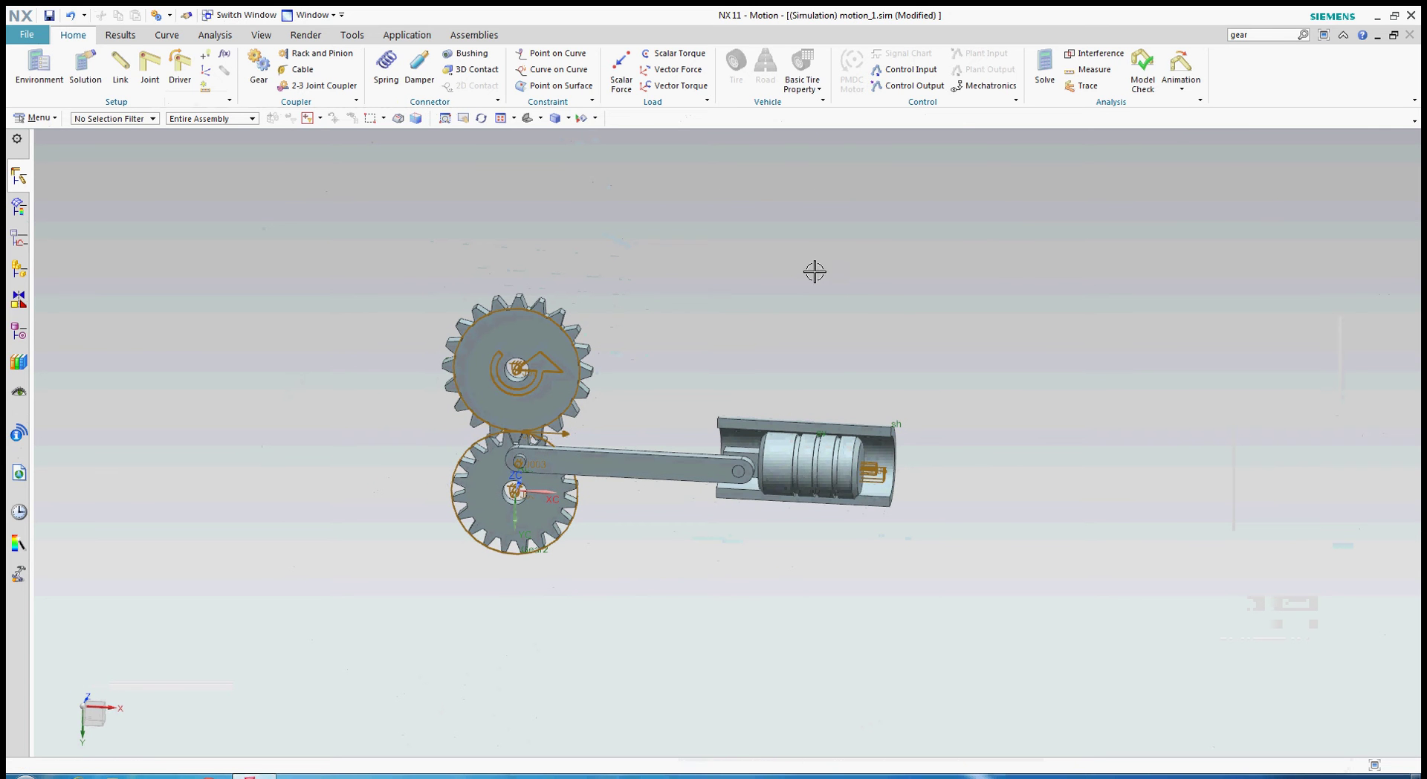
left_click(19, 177)
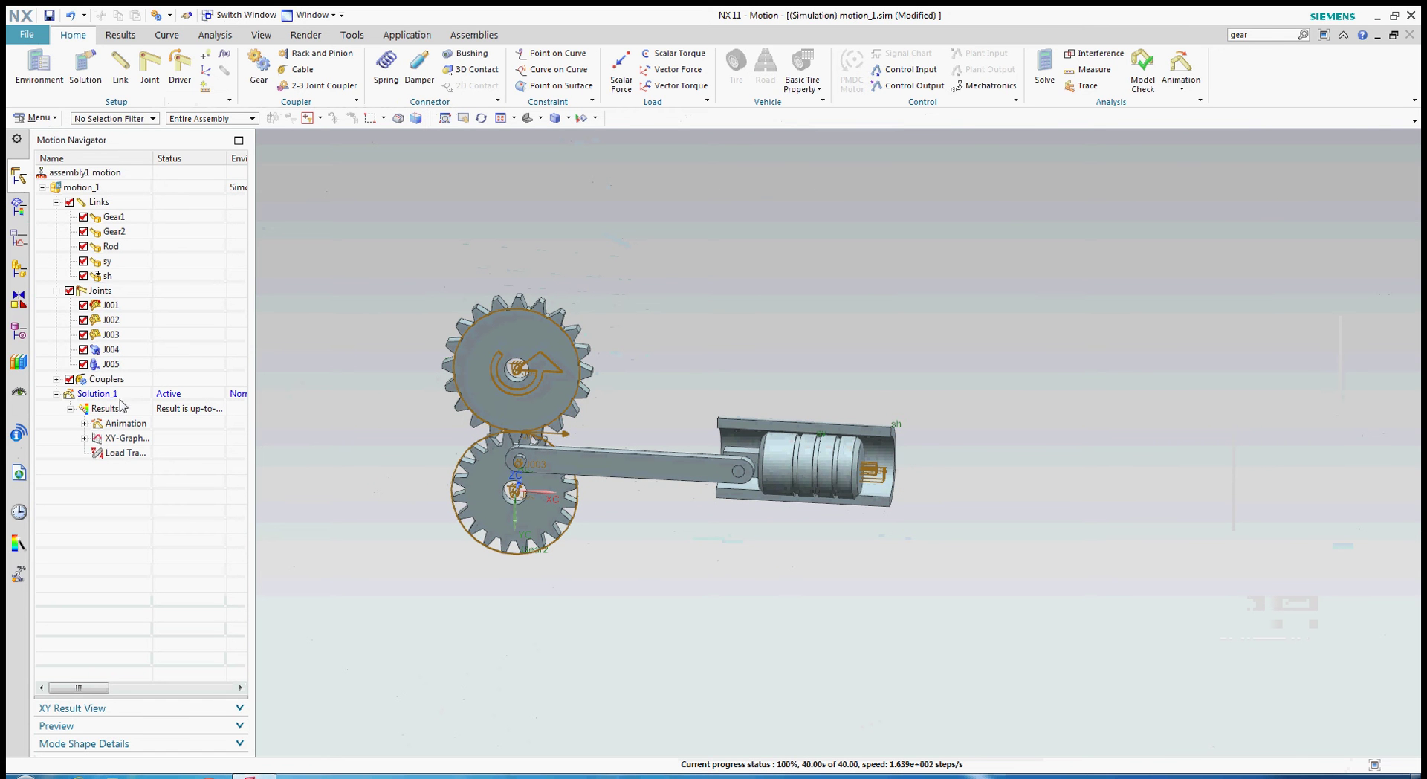
right_click(74, 189)
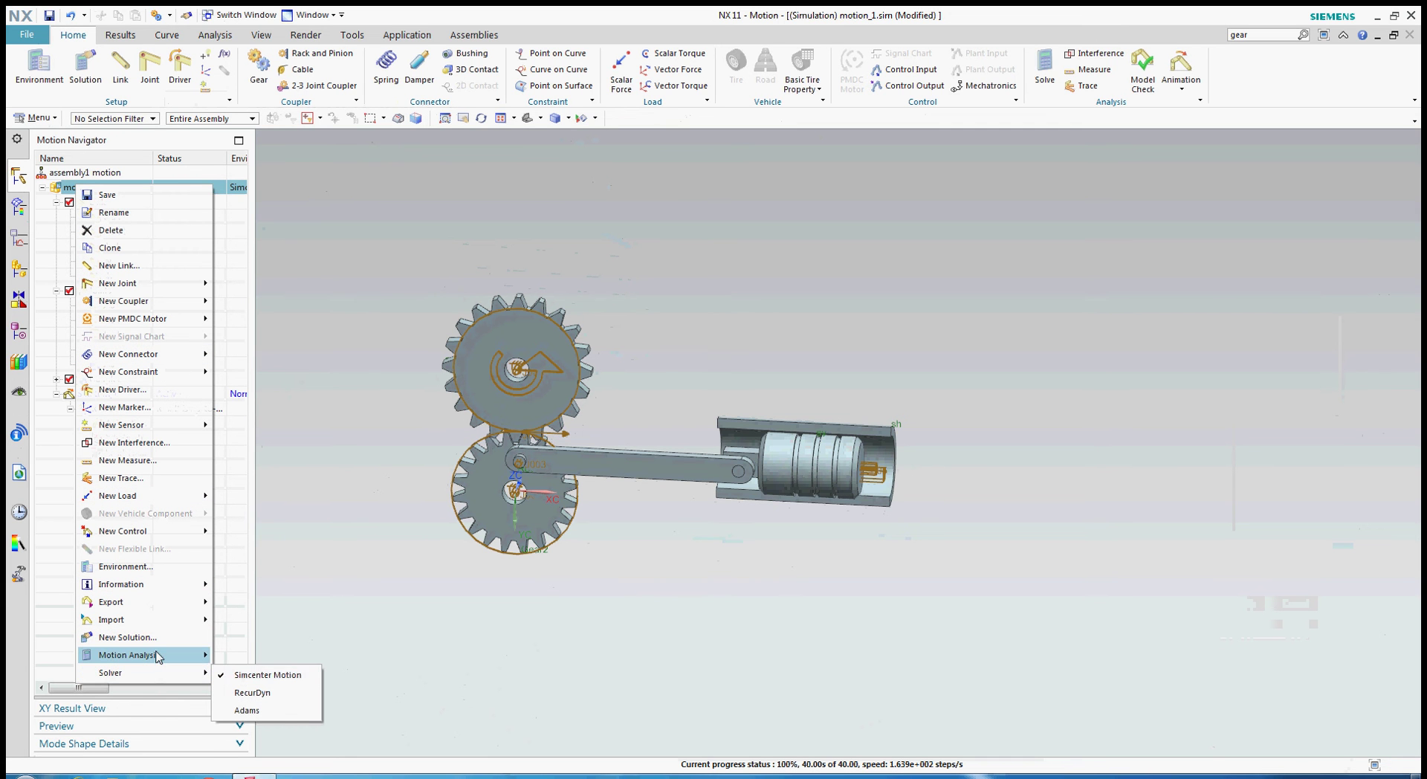
mouse_move(156, 656)
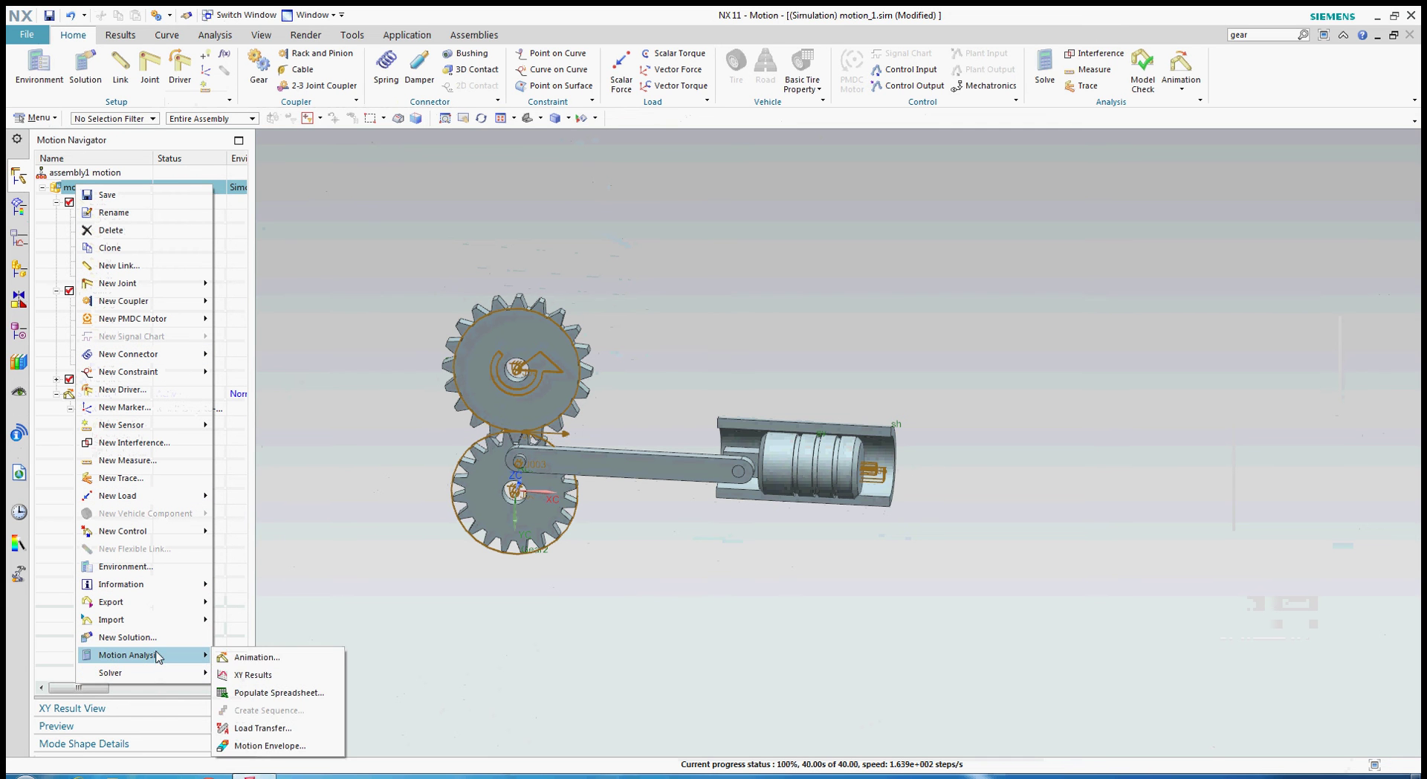
left_click(239, 657)
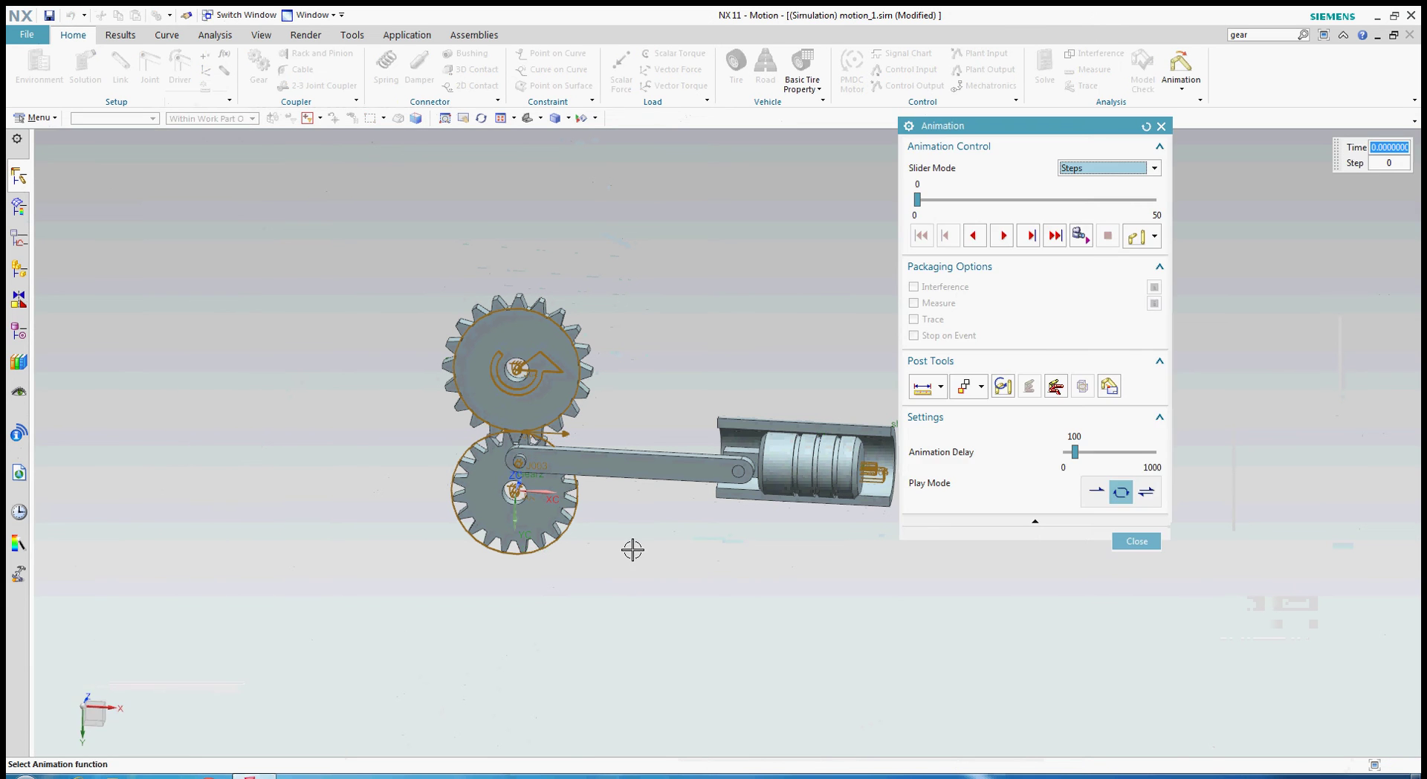
left_click(1136, 540)
Turn on True Shading for the model and view the mechanism at an angle
right_click(1002, 355)
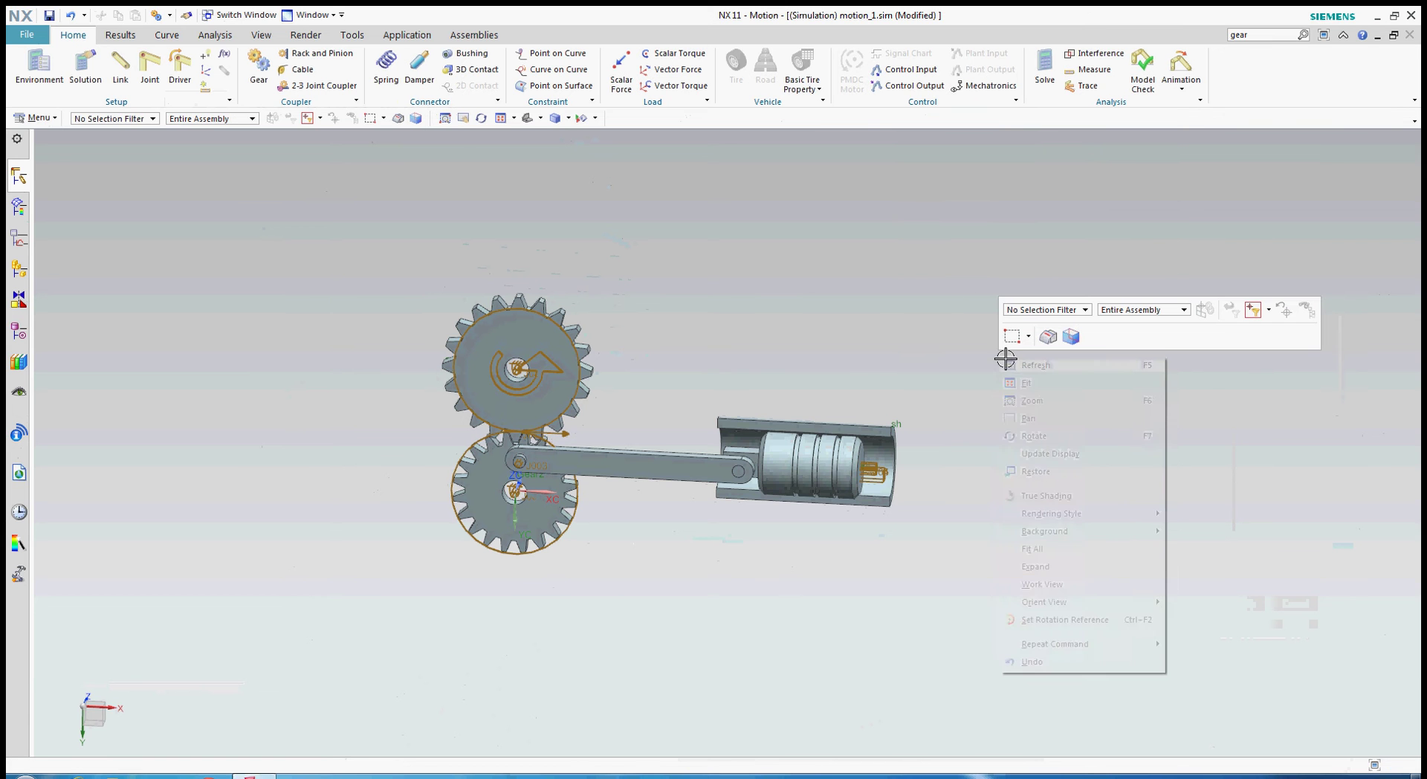
left_click(1064, 498)
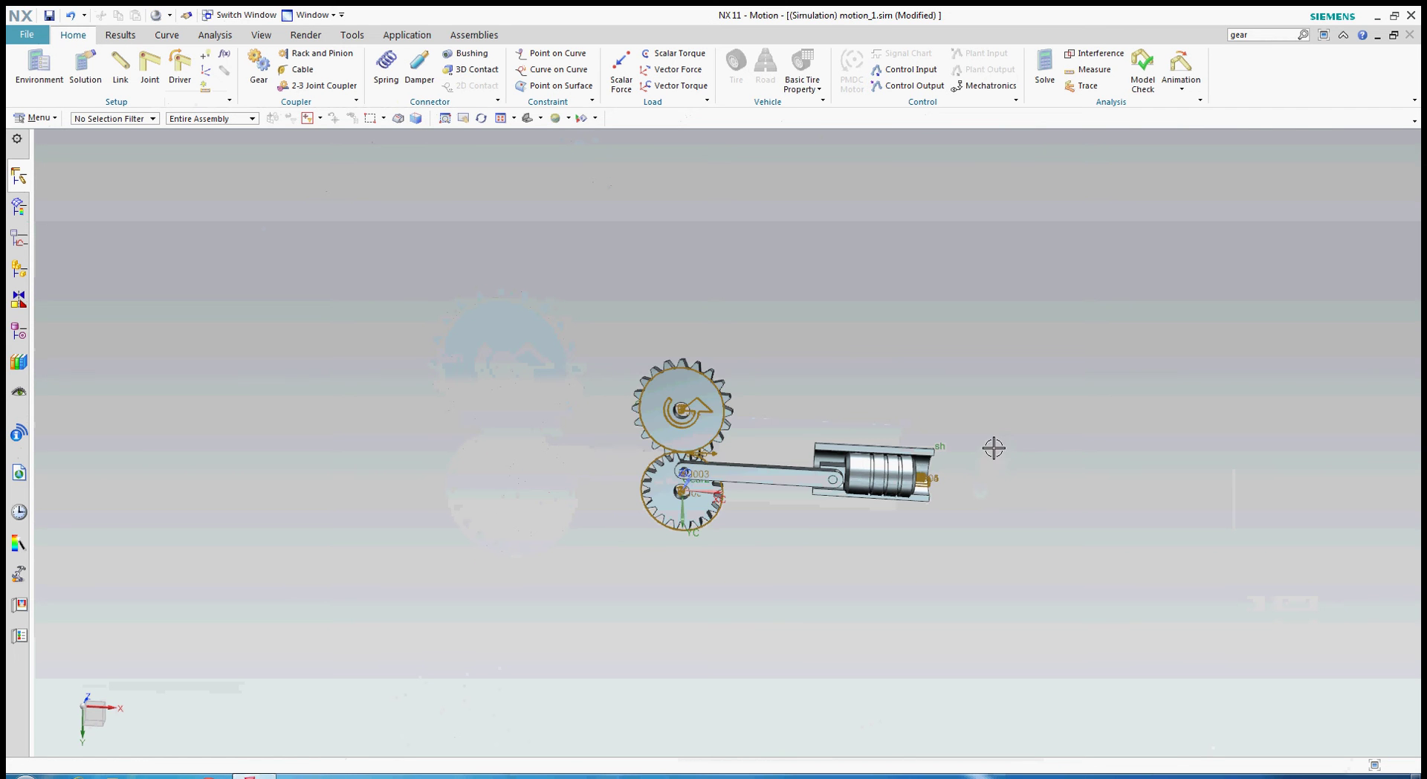
mouse_move(994, 449)
middle_mouse_down()
mouse_move(981, 484)
mouse_move(971, 451)
mouse_move(988, 438)
mouse_move(975, 435)
middle_mouse_up()
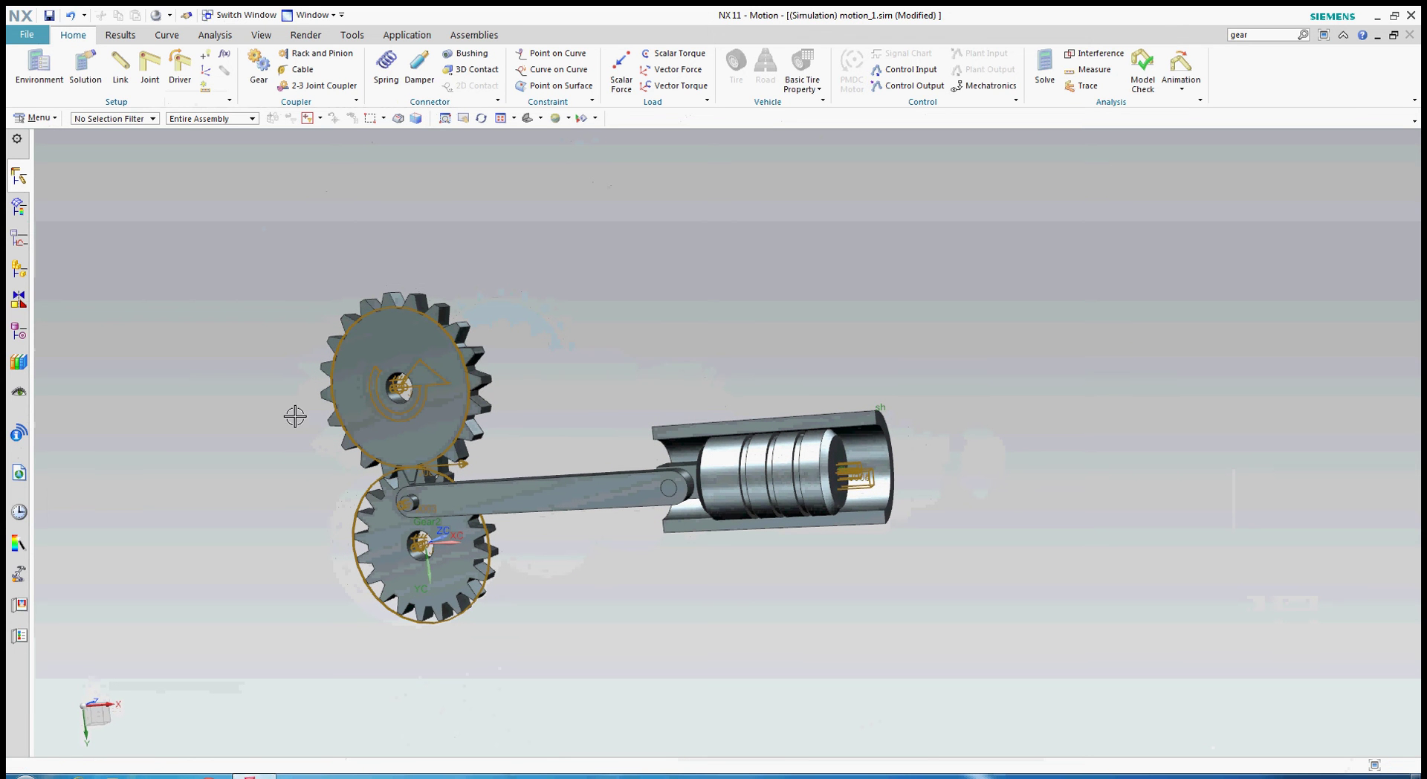
Play the motion animation of motion_1 to examine the gears, rod and piston, and close the animation
left_click(19, 177)
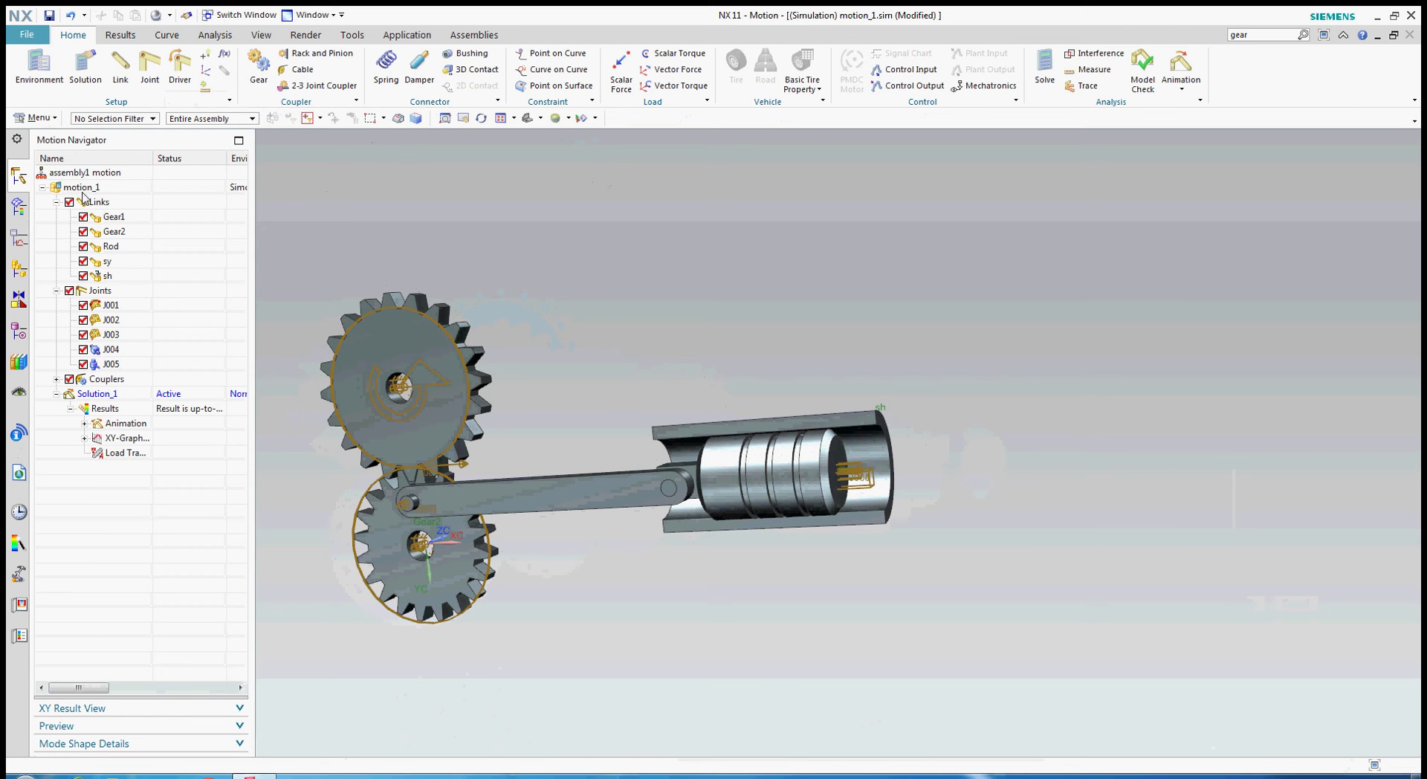
right_click(84, 192)
mouse_move(166, 659)
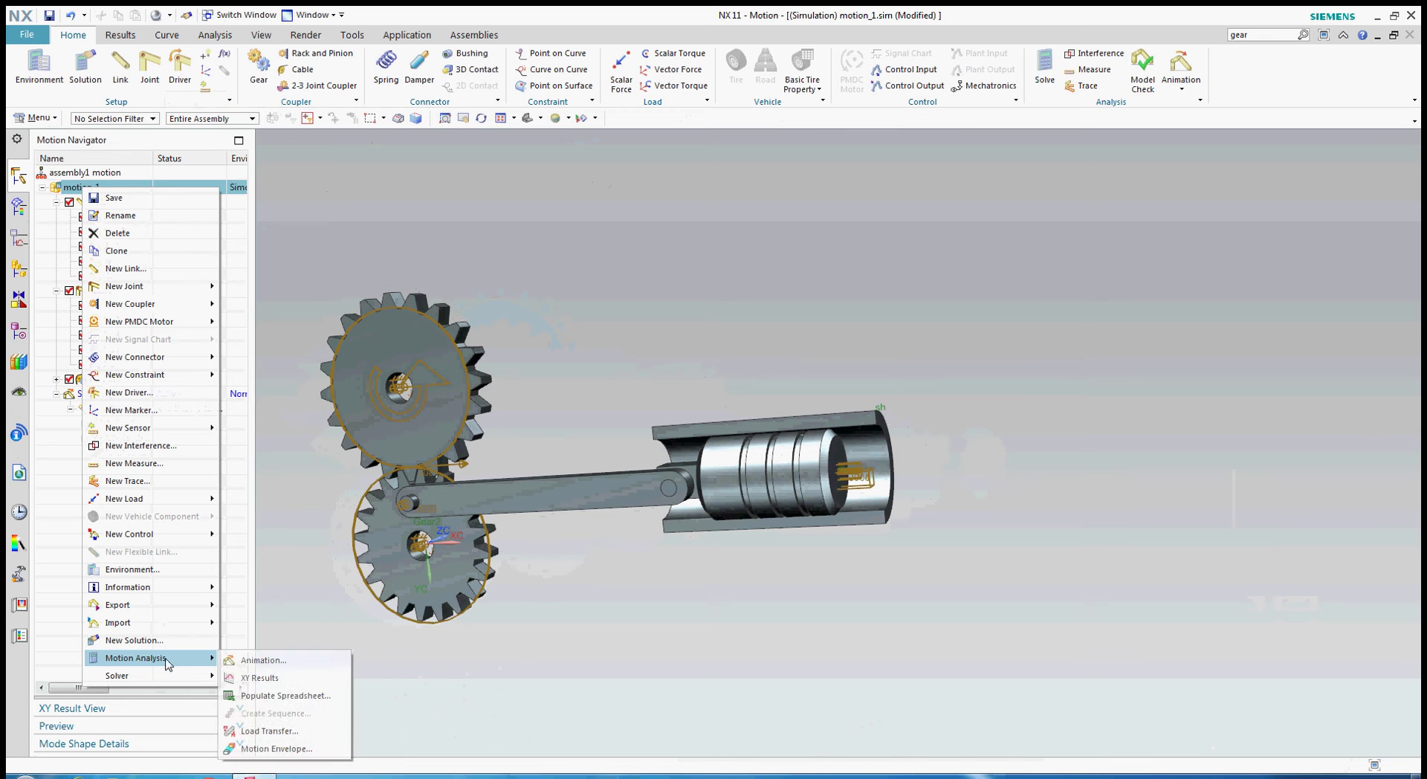
left_click(253, 660)
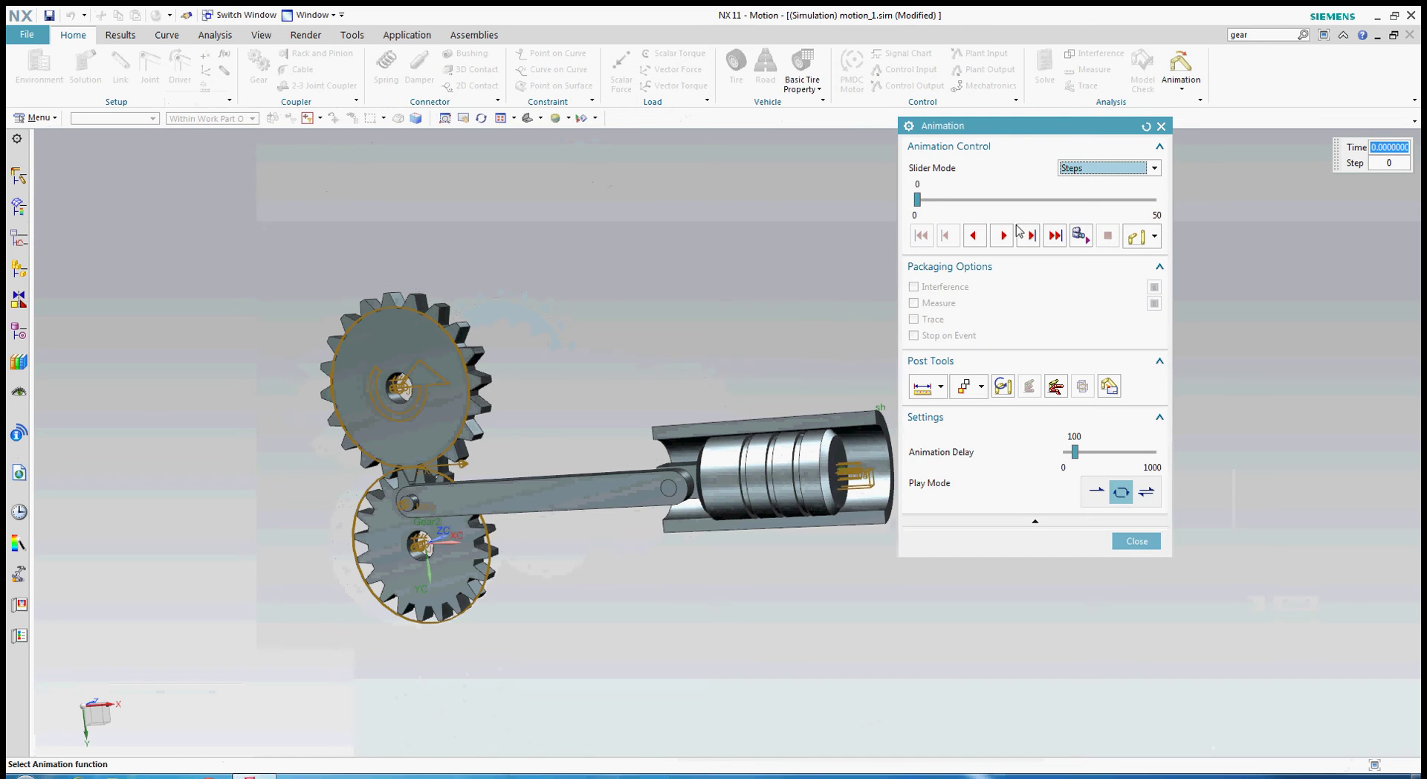
left_click_drag(1082, 119, 1259, 264)
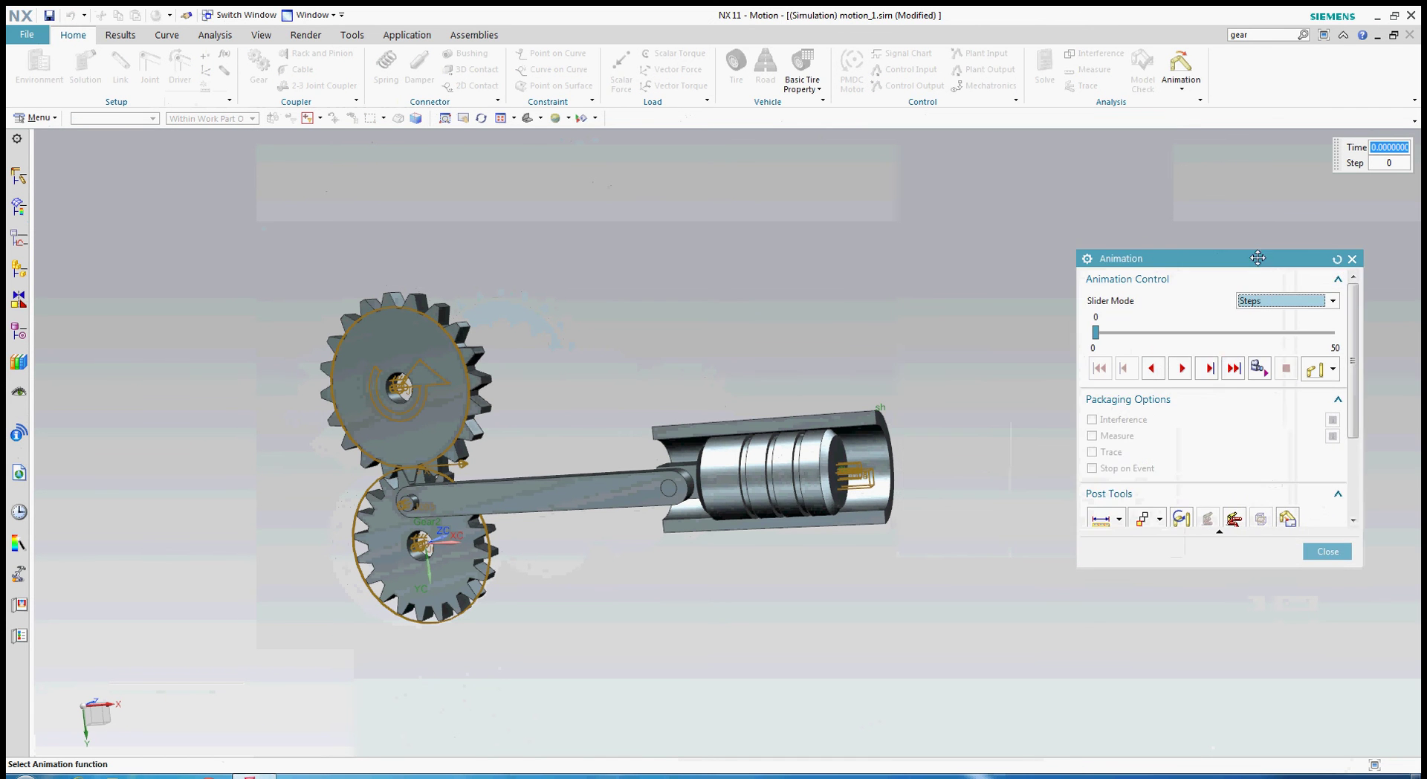
left_click(1180, 369)
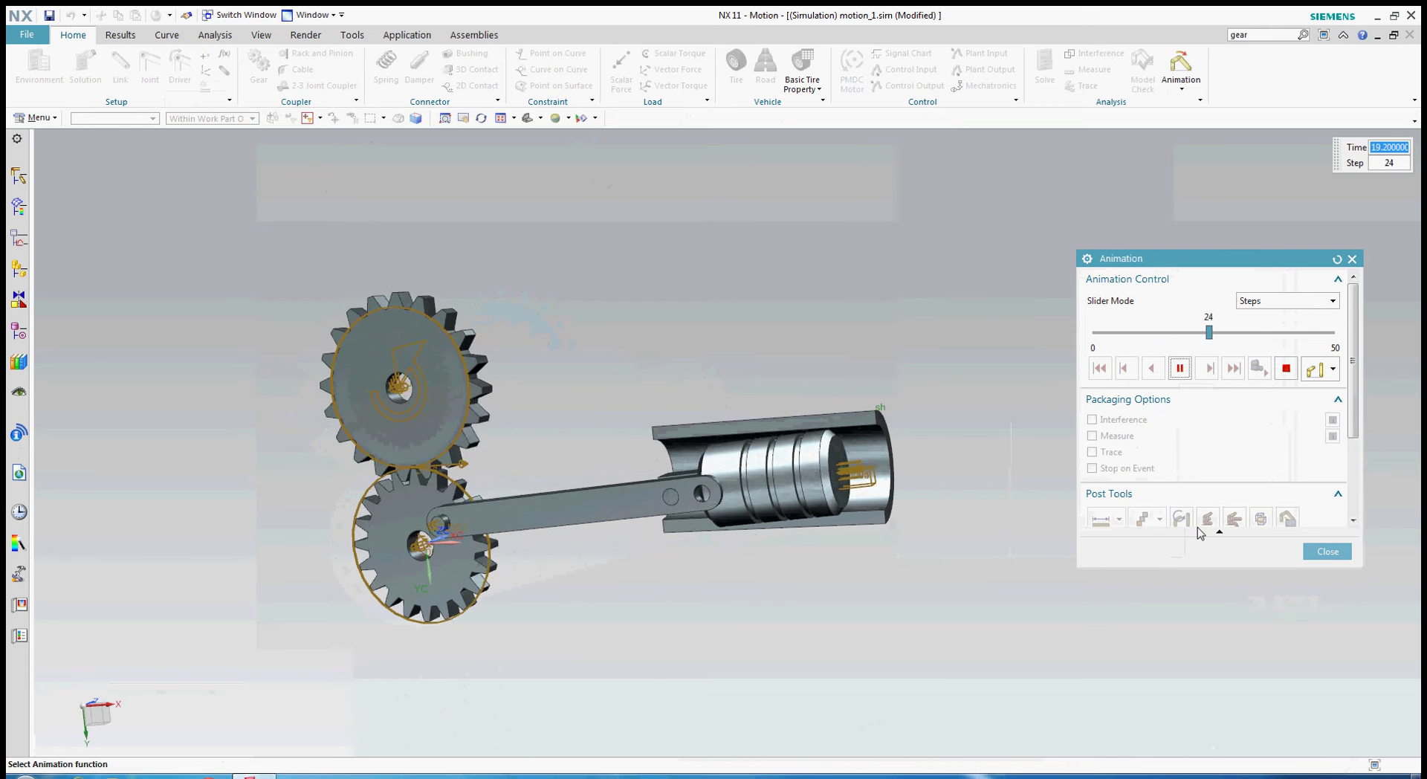
left_click(1326, 552)
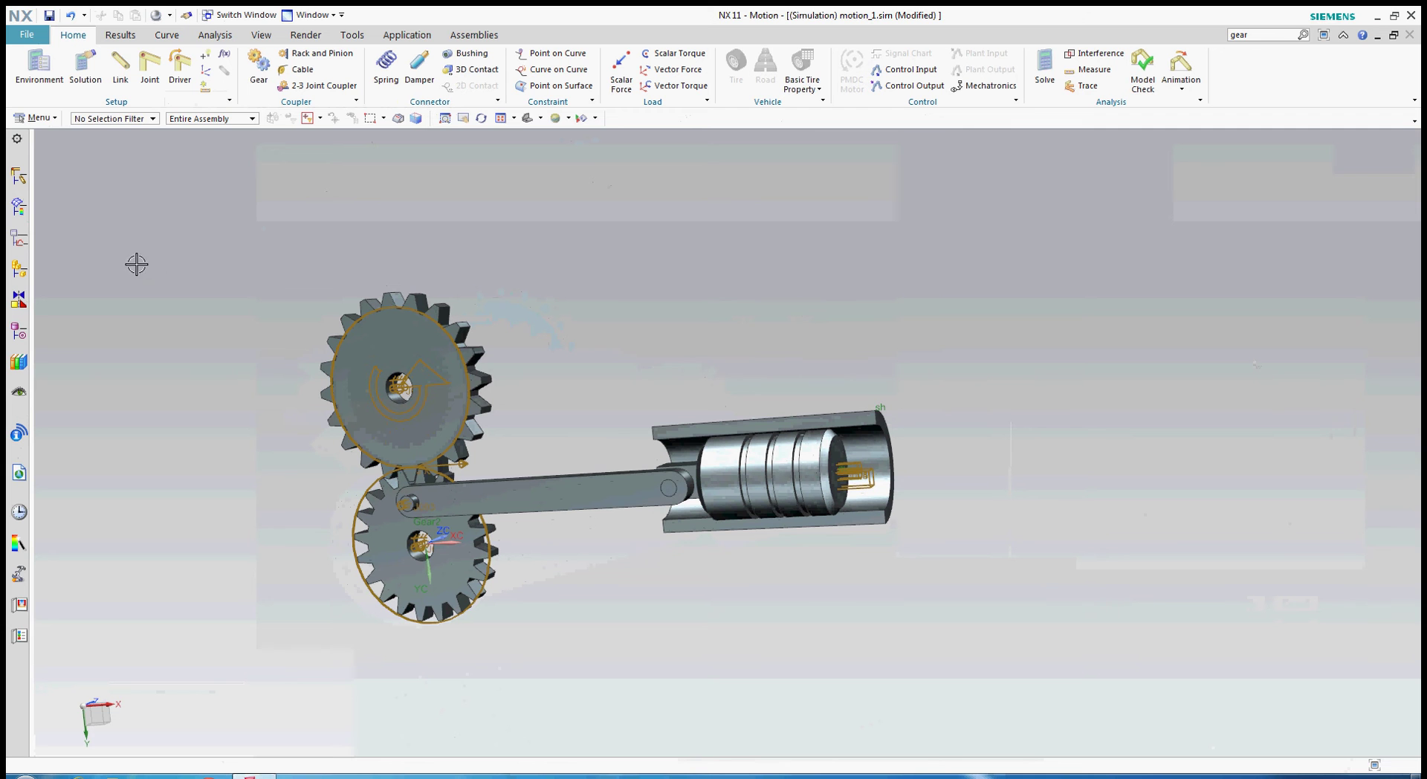
Check the joint types and definitions of the piston's joints J004 and J005 without changing them
left_click(19, 176)
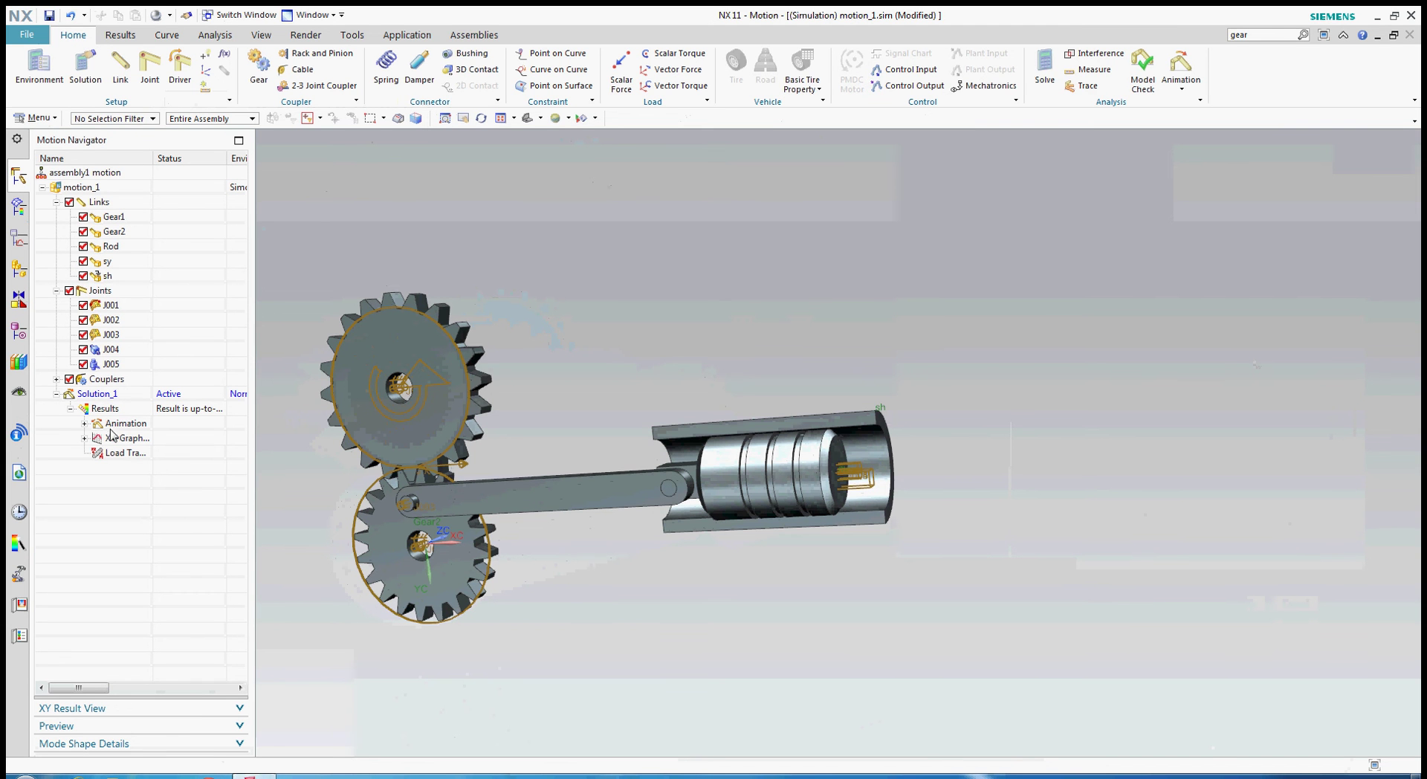
double_click(110, 350)
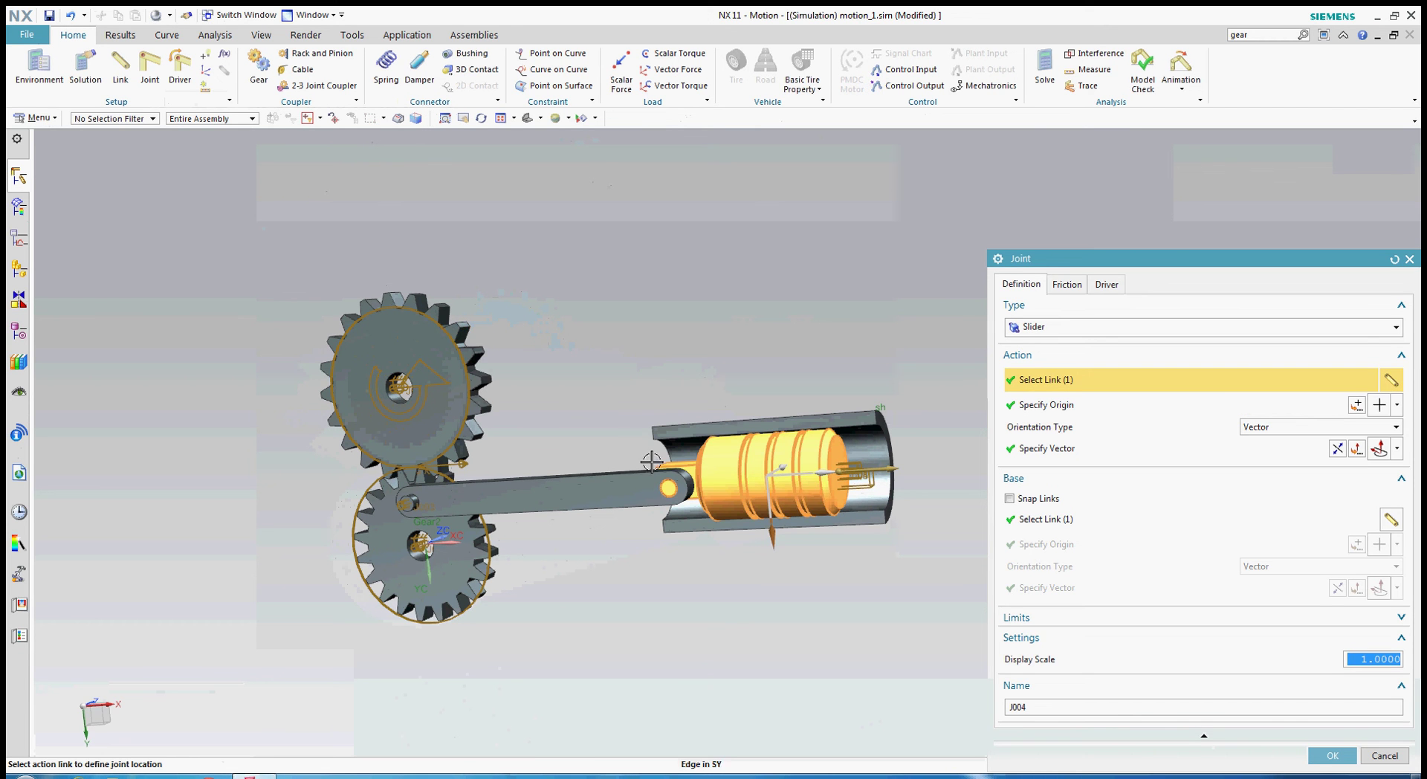
left_click(1380, 755)
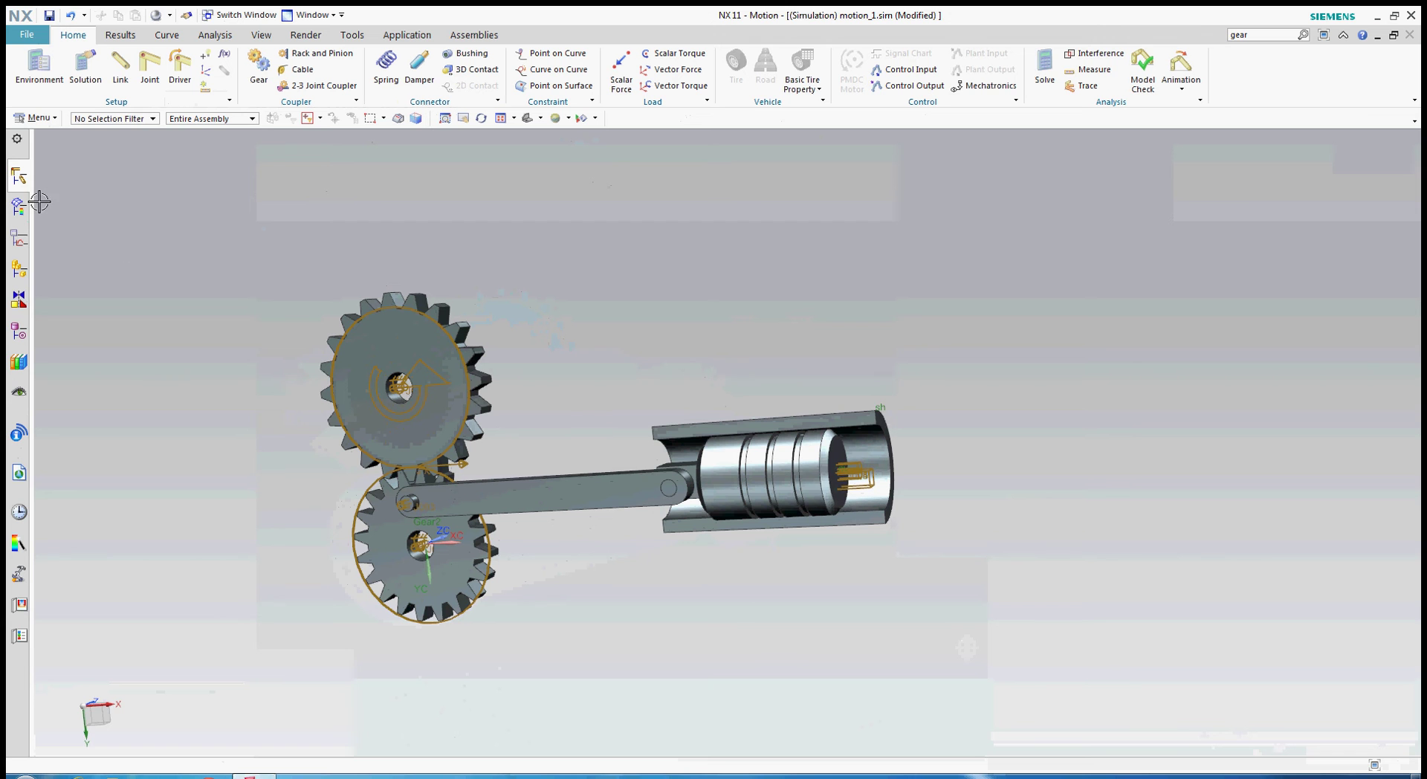
left_click(19, 176)
double_click(108, 365)
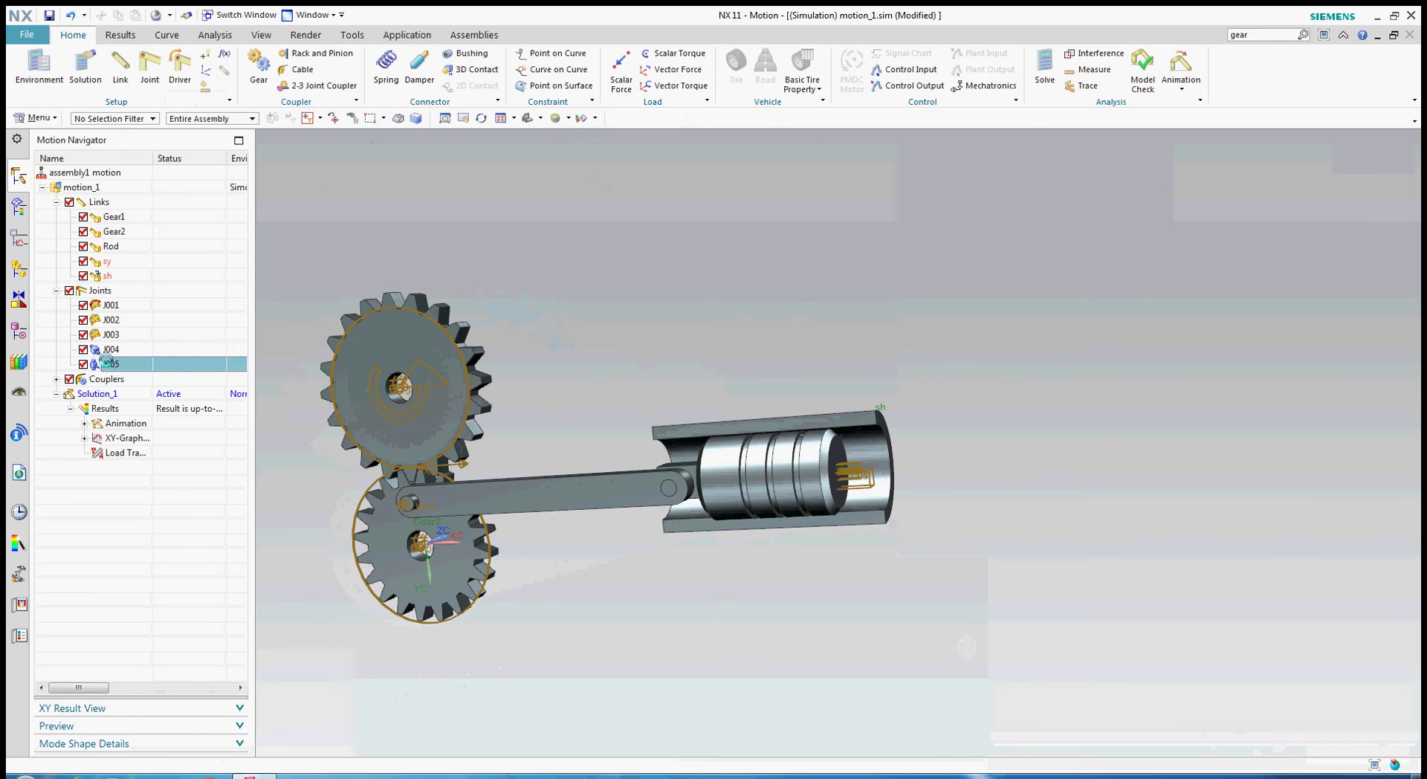
left_click(1038, 330)
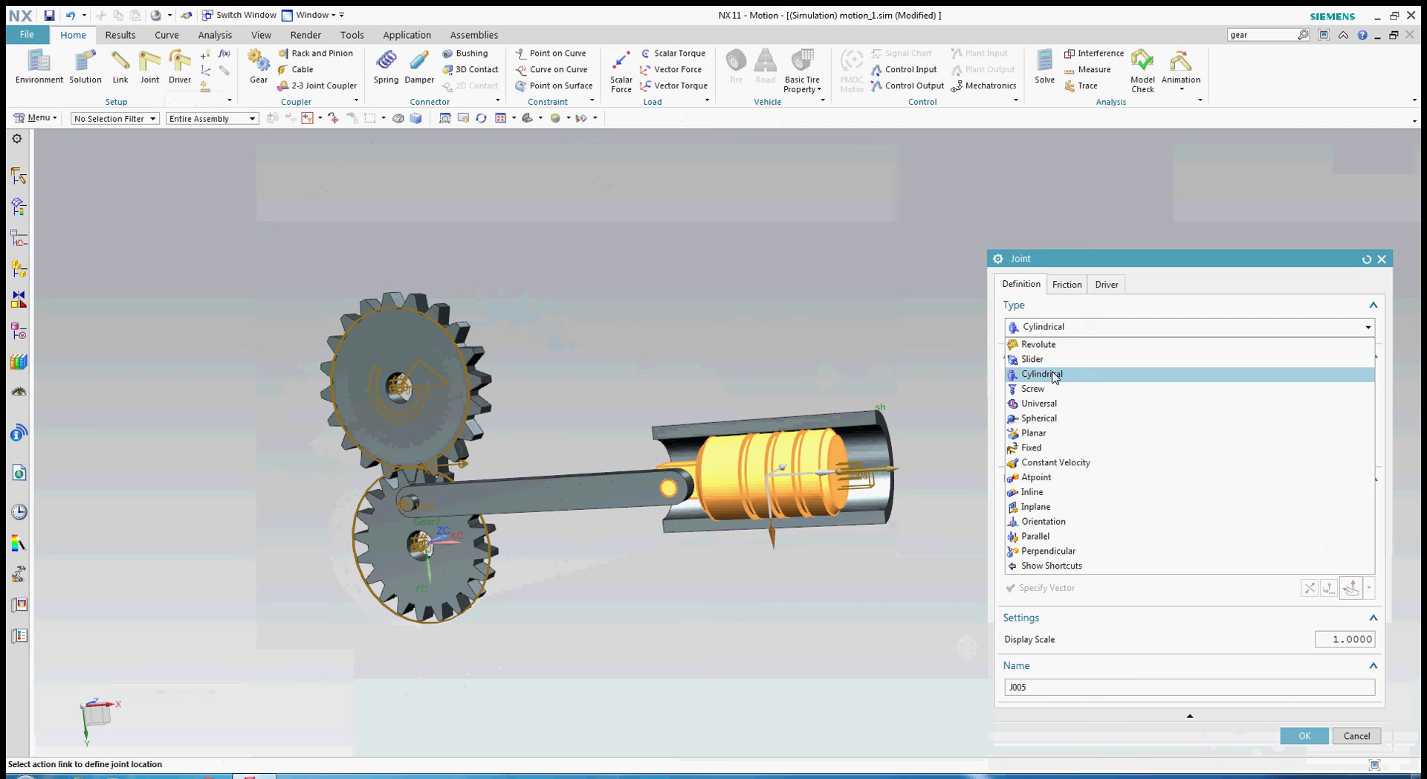
left_click(1357, 736)
left_click(1357, 736)
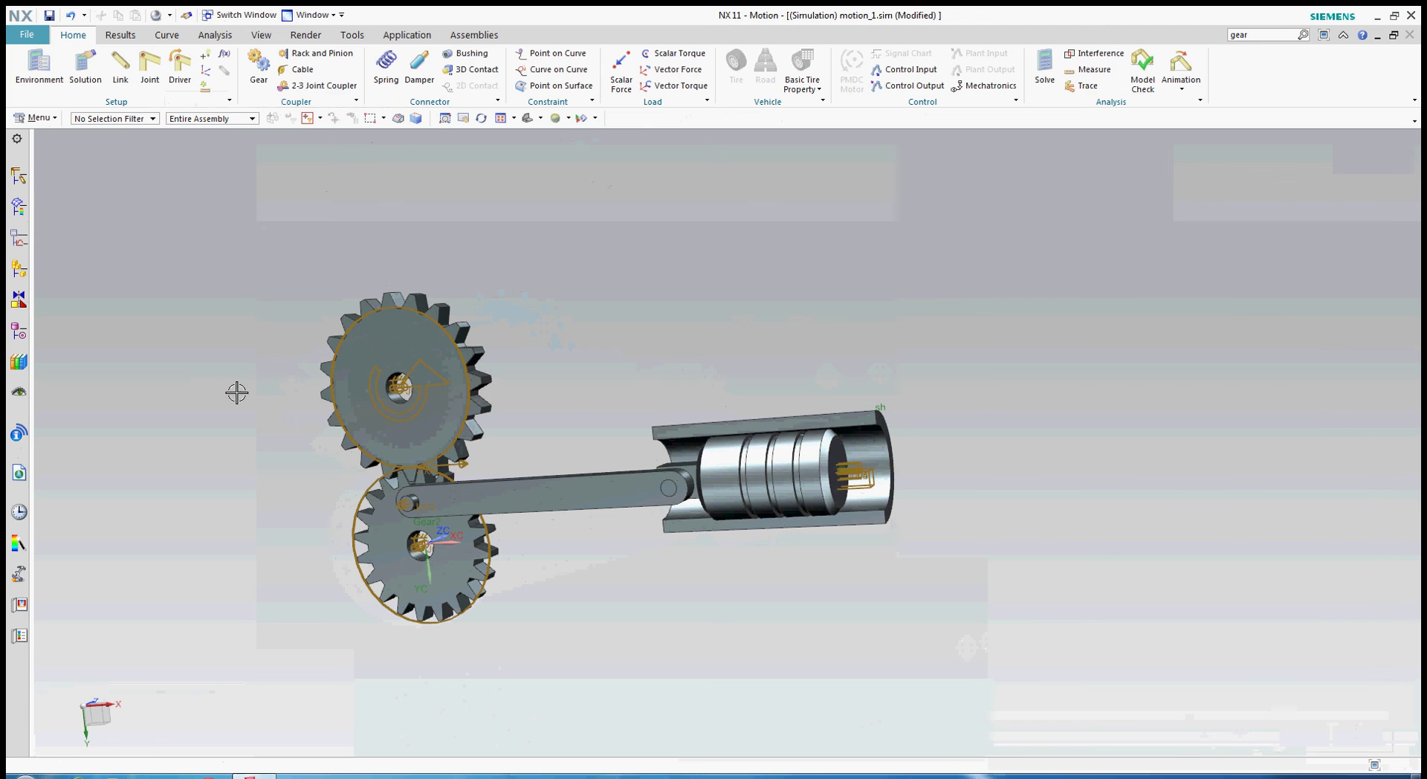
Change the type of the piston's joint J004 to Cylindrical
left_click(21, 178)
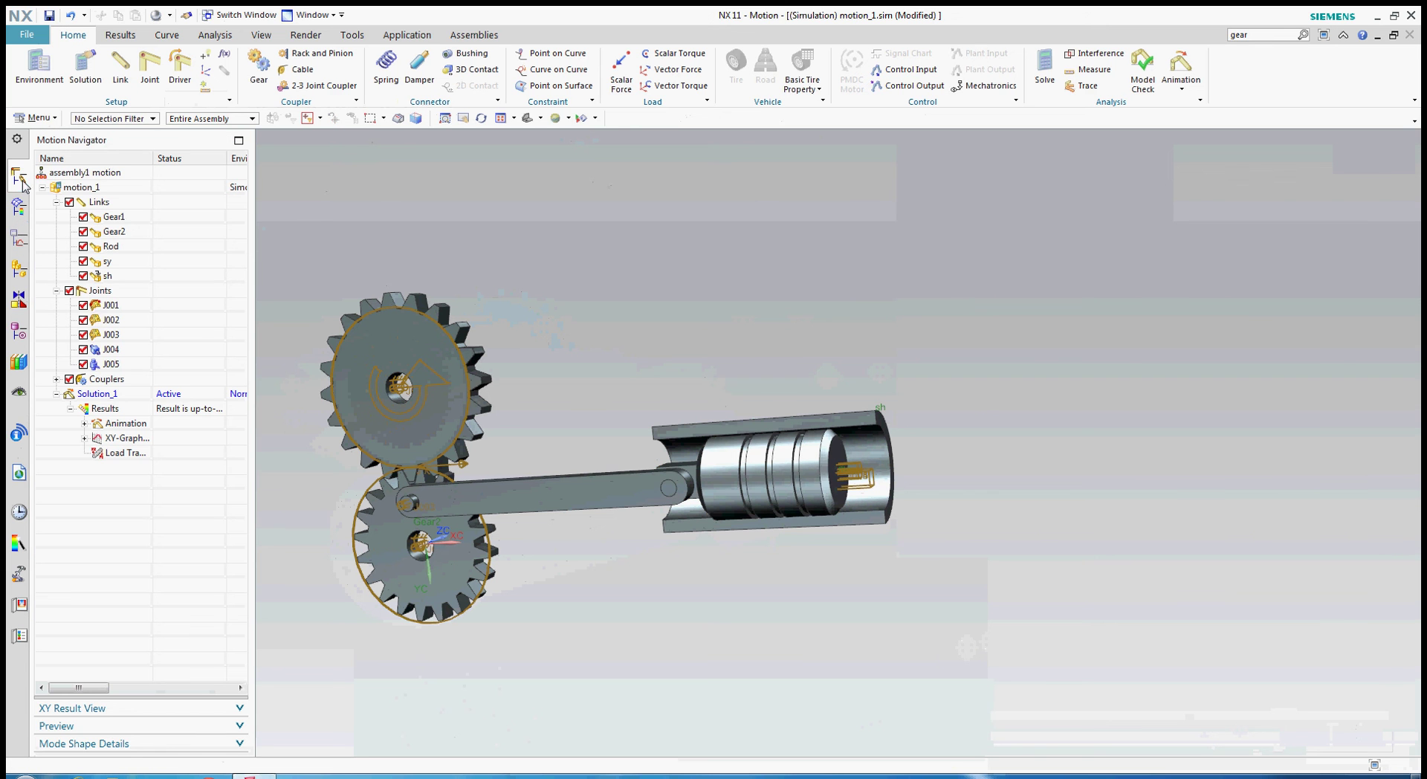
double_click(112, 350)
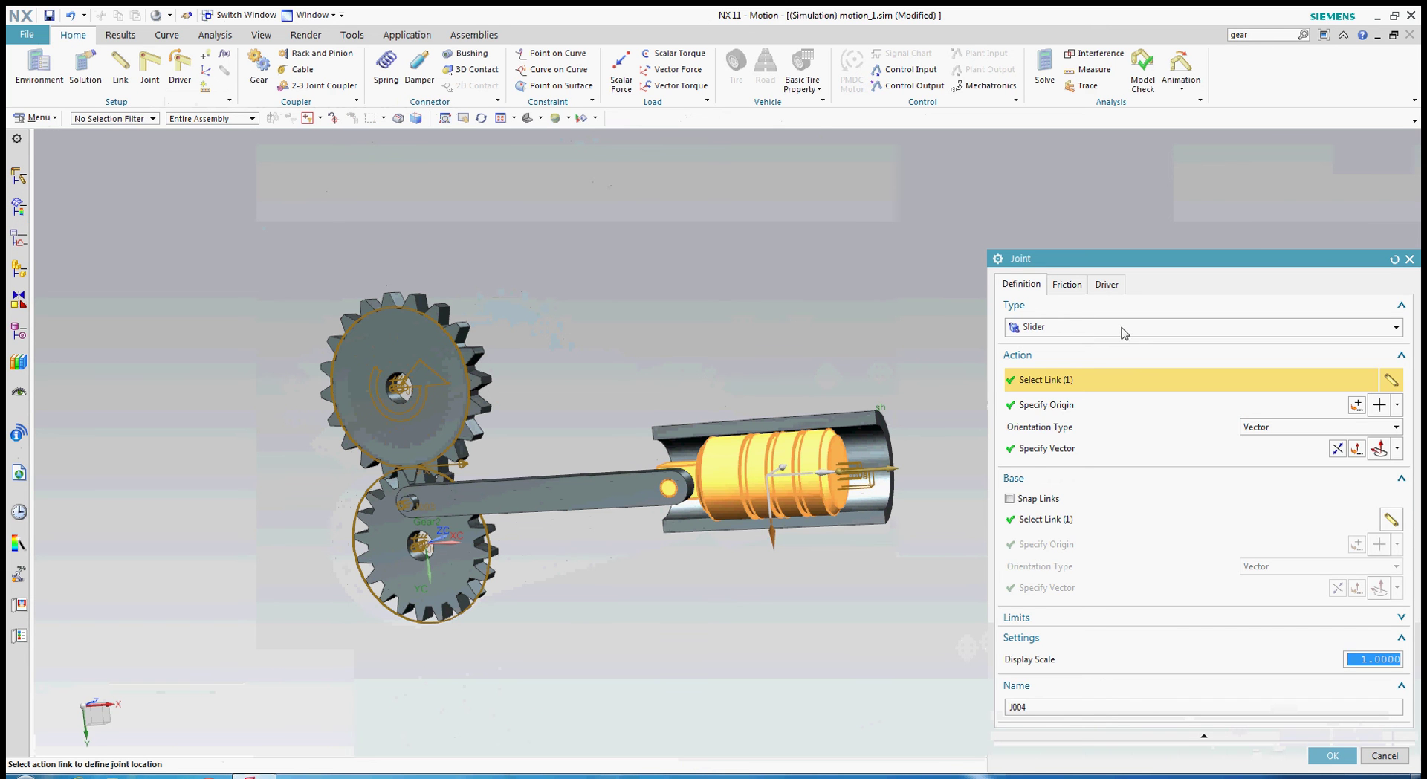
left_click(1116, 329)
left_click(1068, 375)
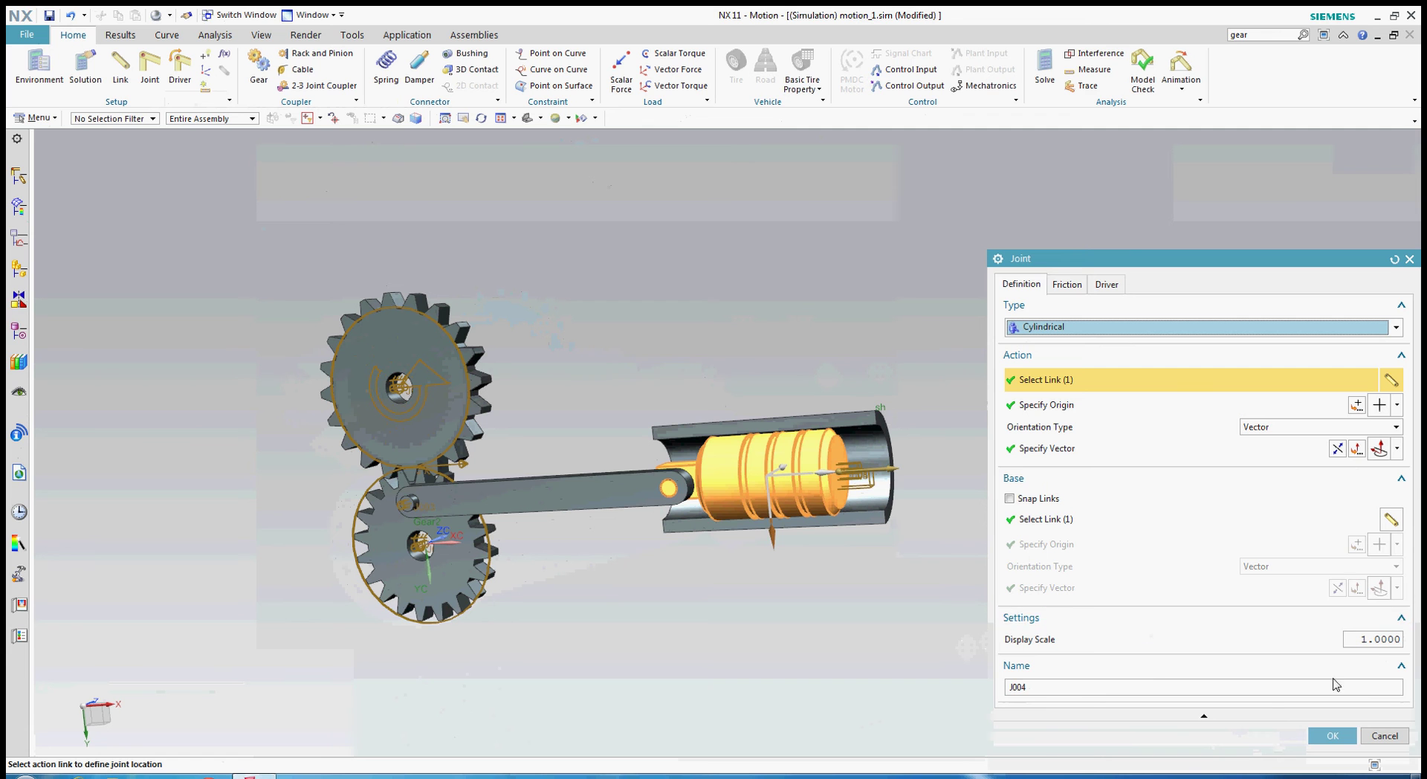
left_click(1333, 736)
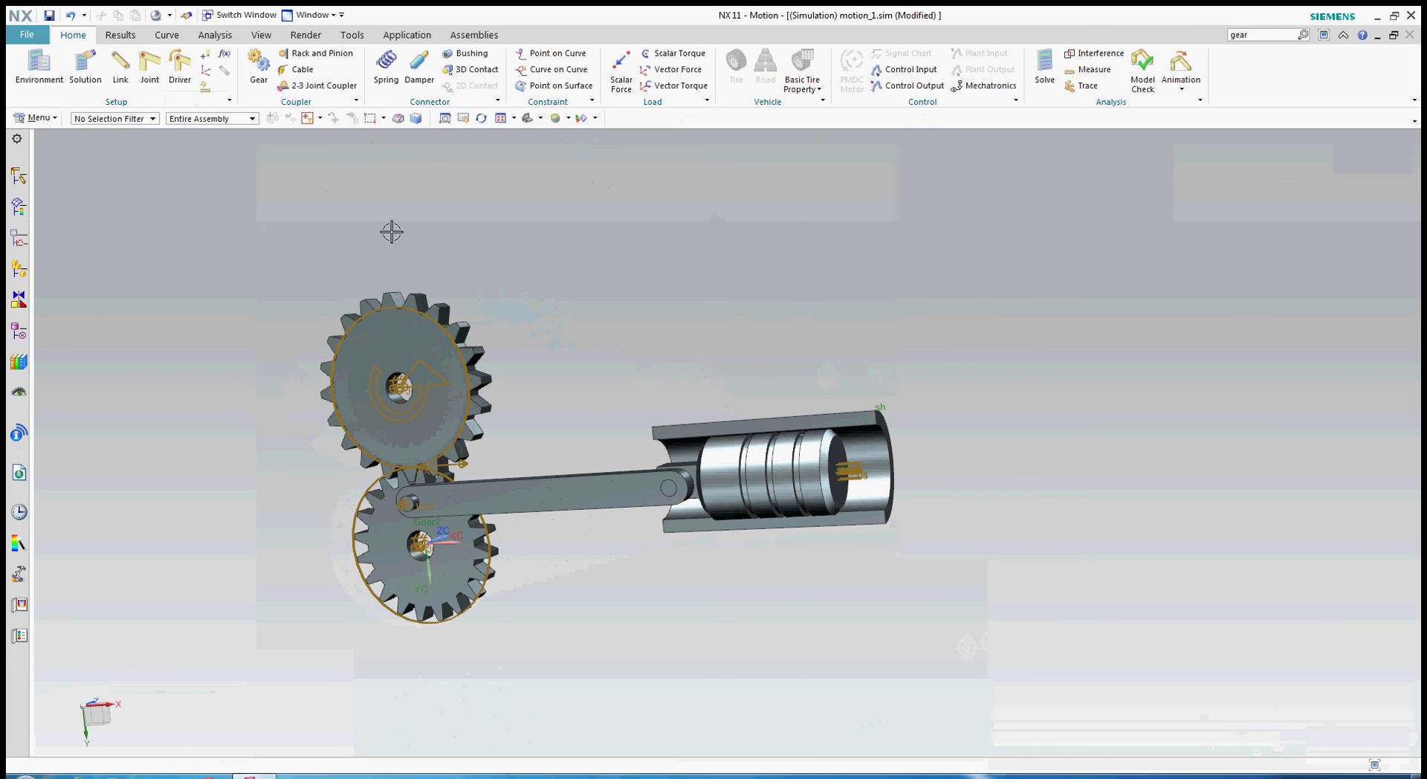
Replay the motion animation of motion_1 after the change to joint J004
left_click(19, 176)
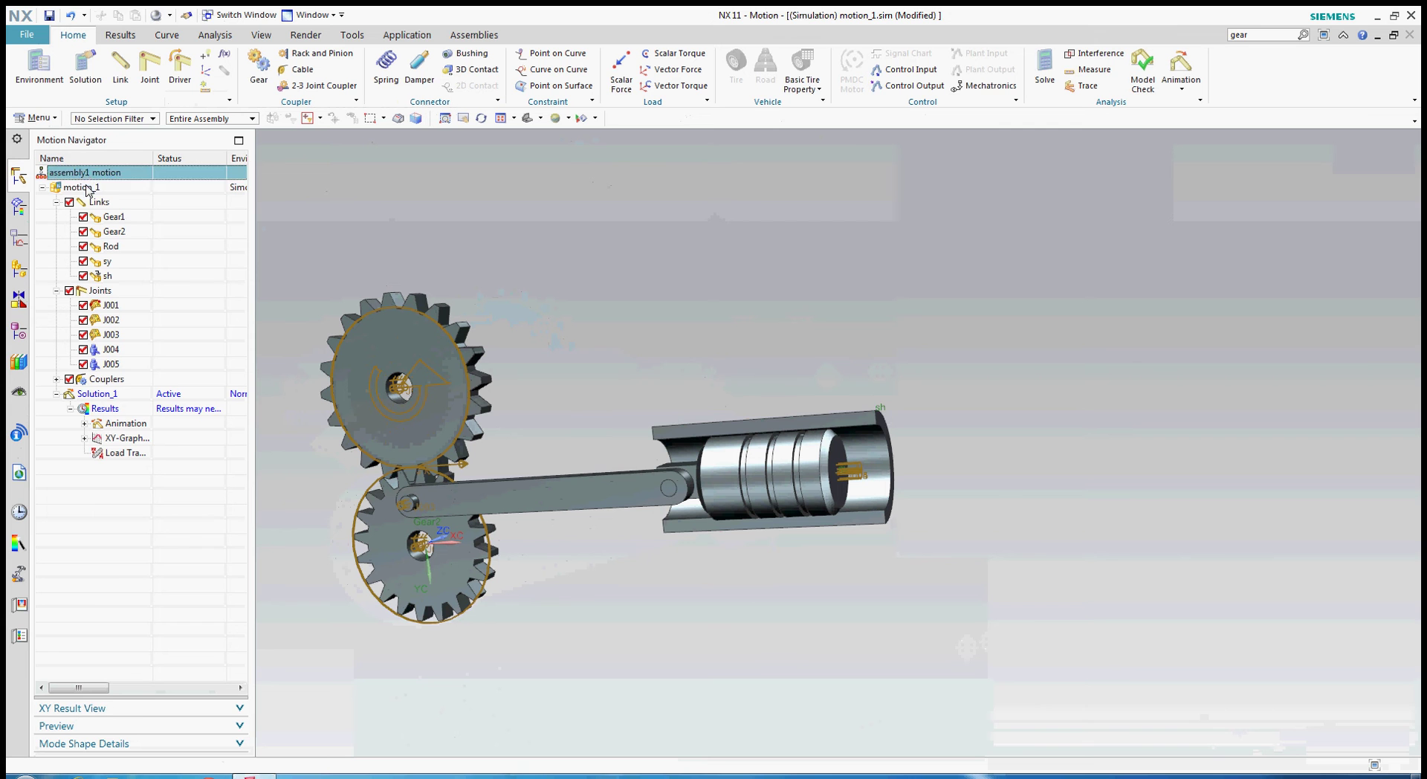
right_click(88, 189)
mouse_move(159, 657)
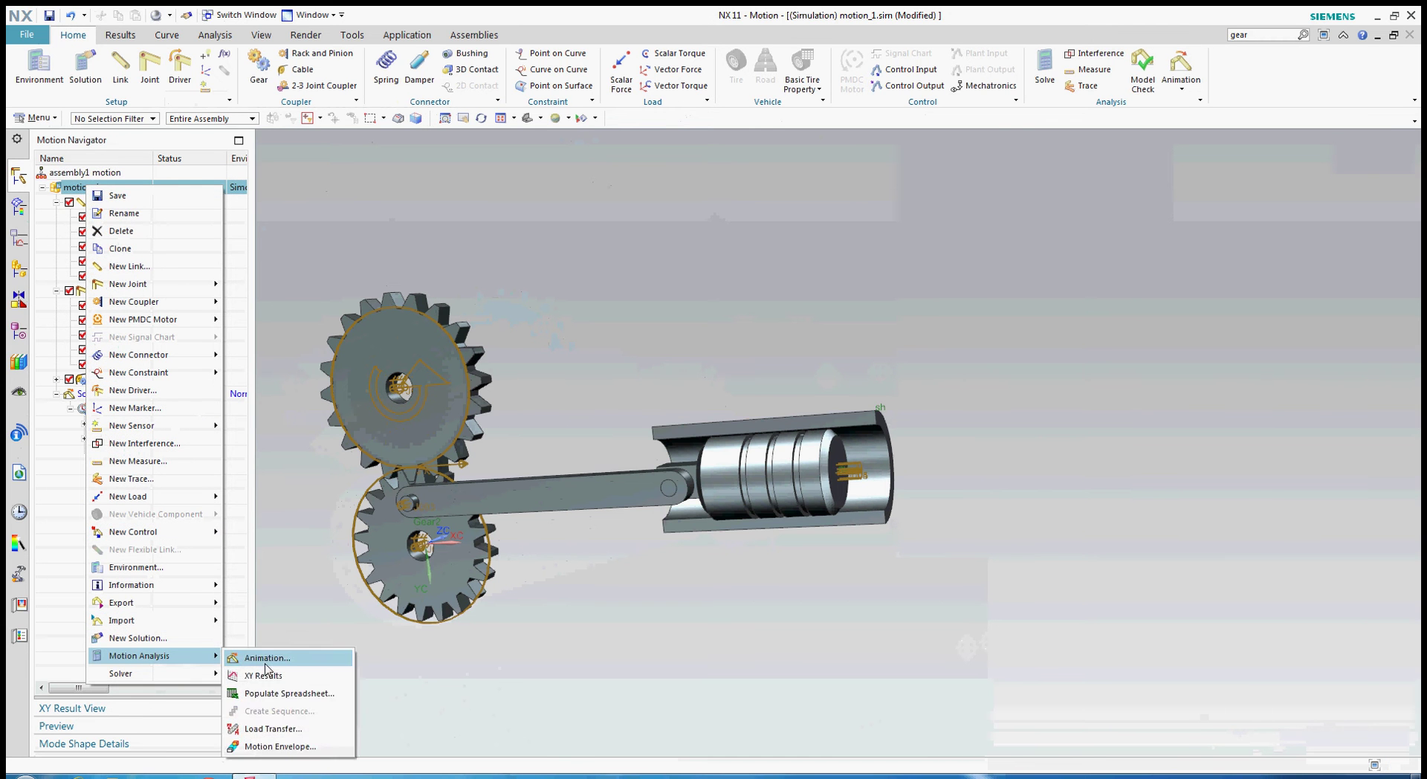
left_click(268, 658)
left_click(1092, 368)
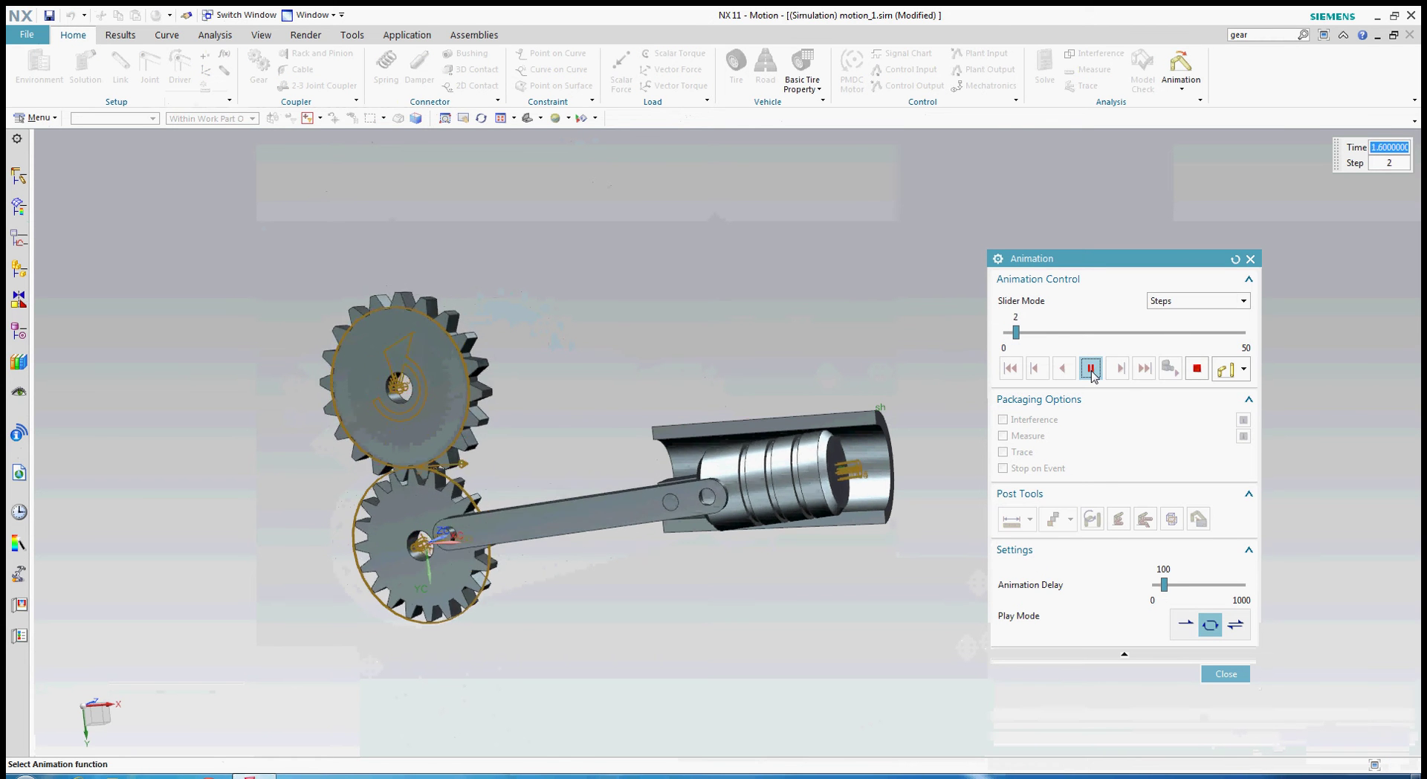